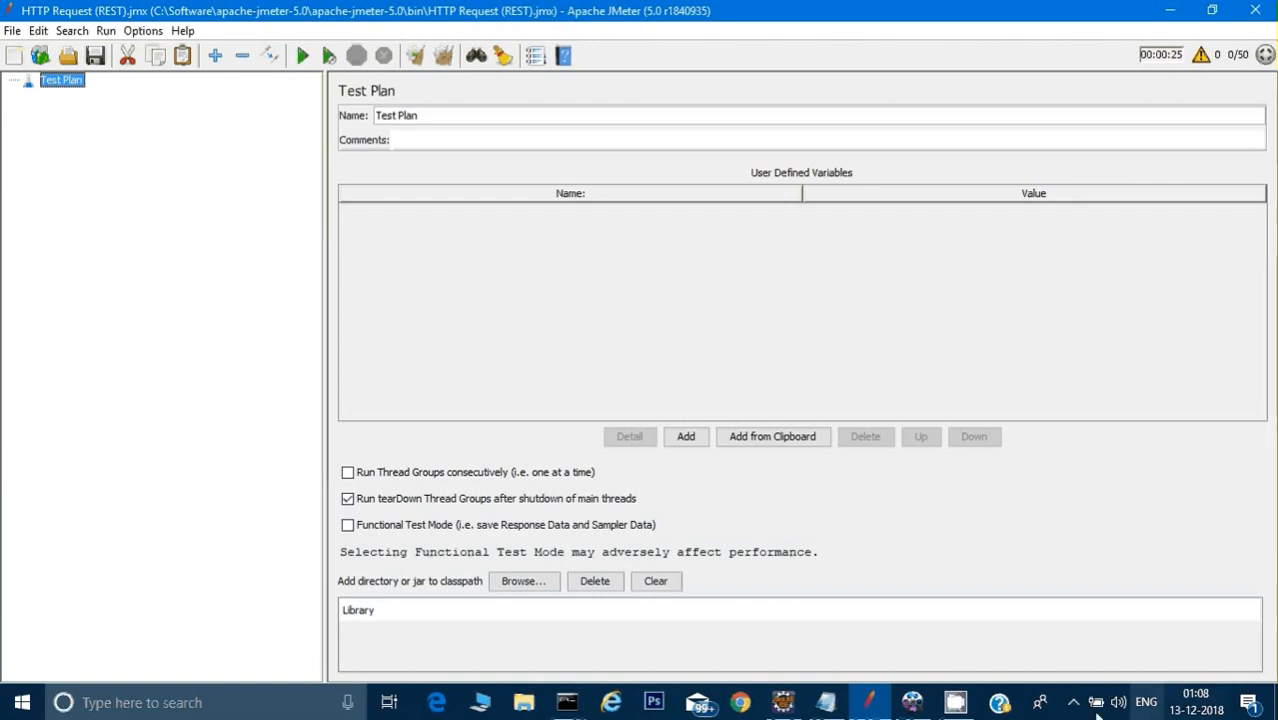
pyautogui.click(745, 704)
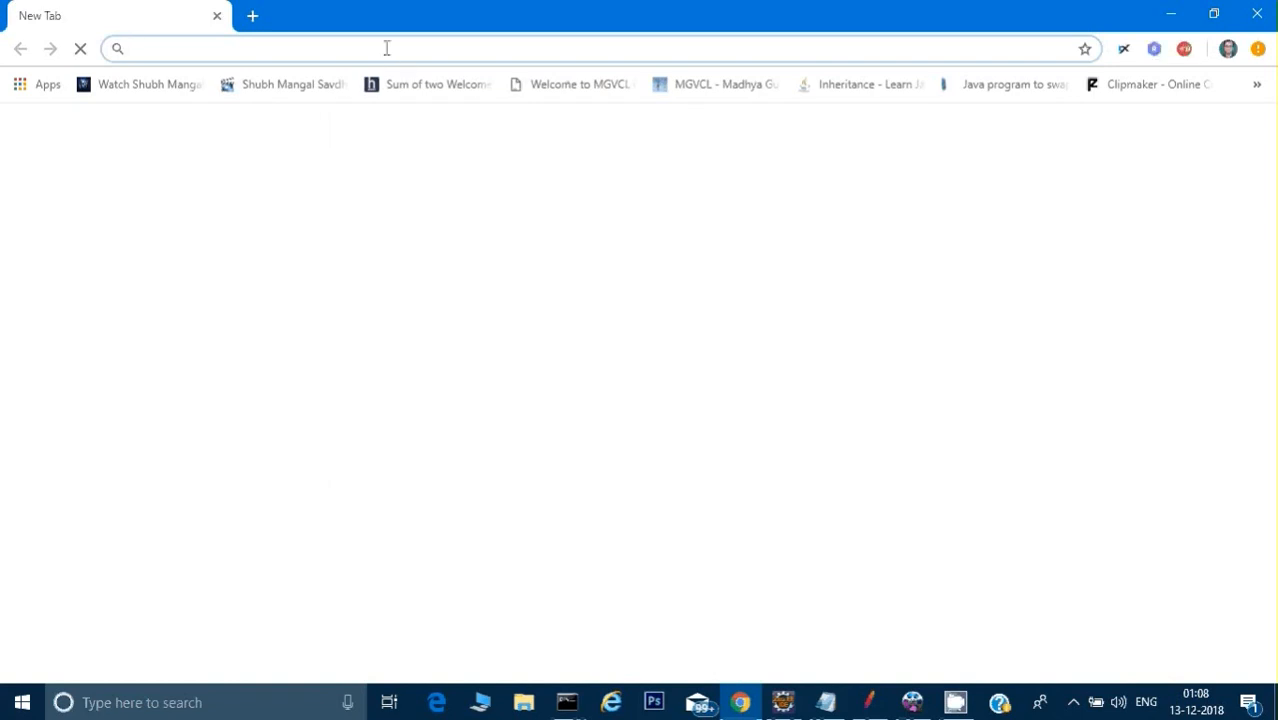
pyautogui.write('www.')
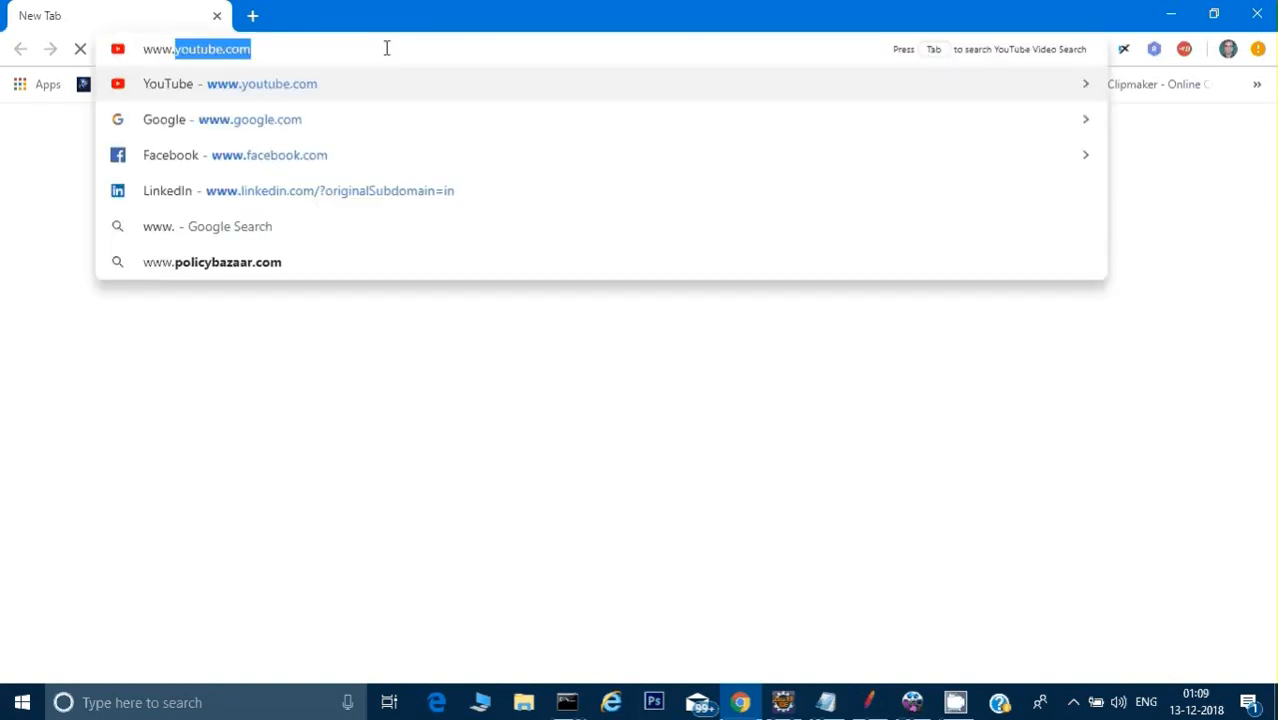
pyautogui.write('g')
pyautogui.press('Return')
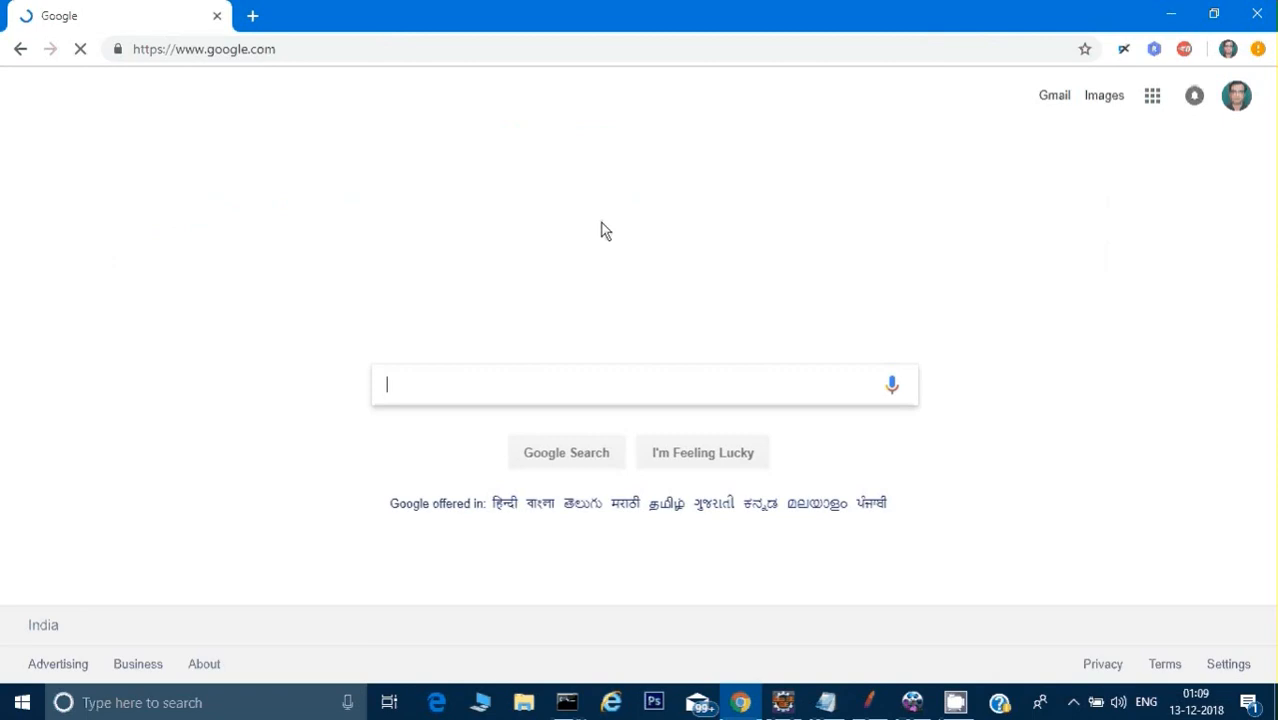
pyautogui.click(519, 385)
pyautogui.write('pos')
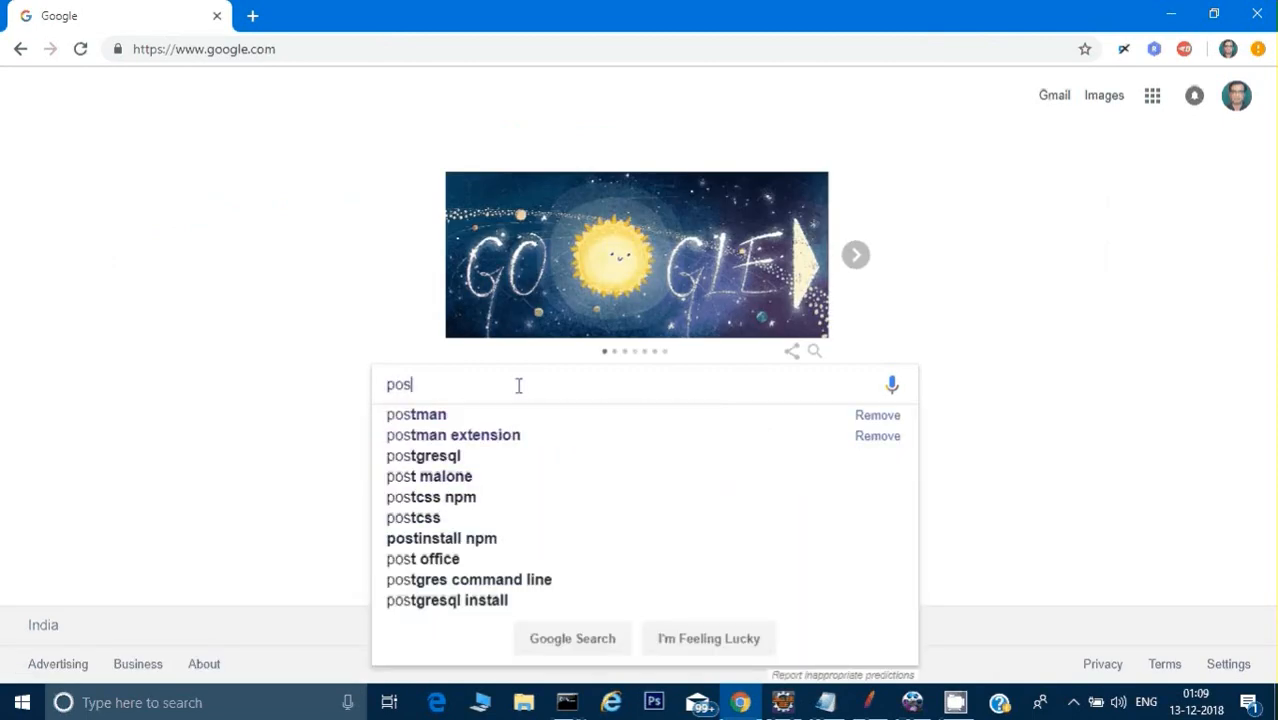
pyautogui.write('tman')
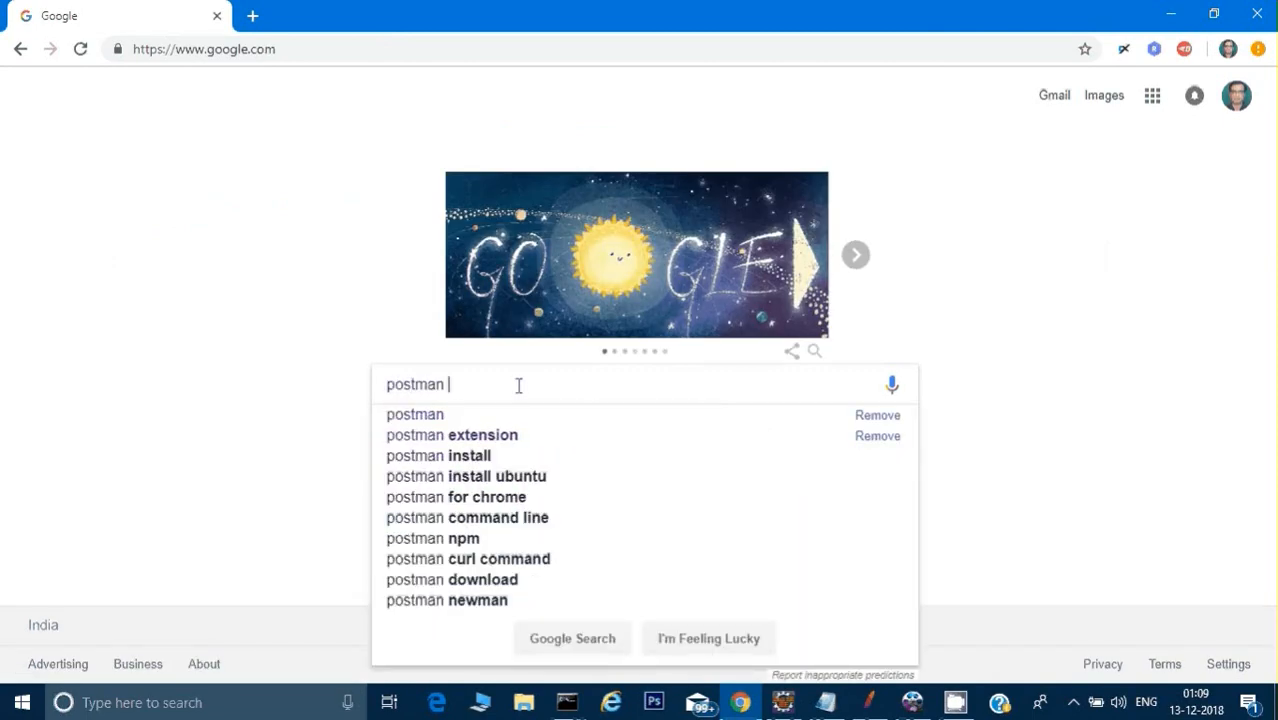
pyautogui.press('Down')
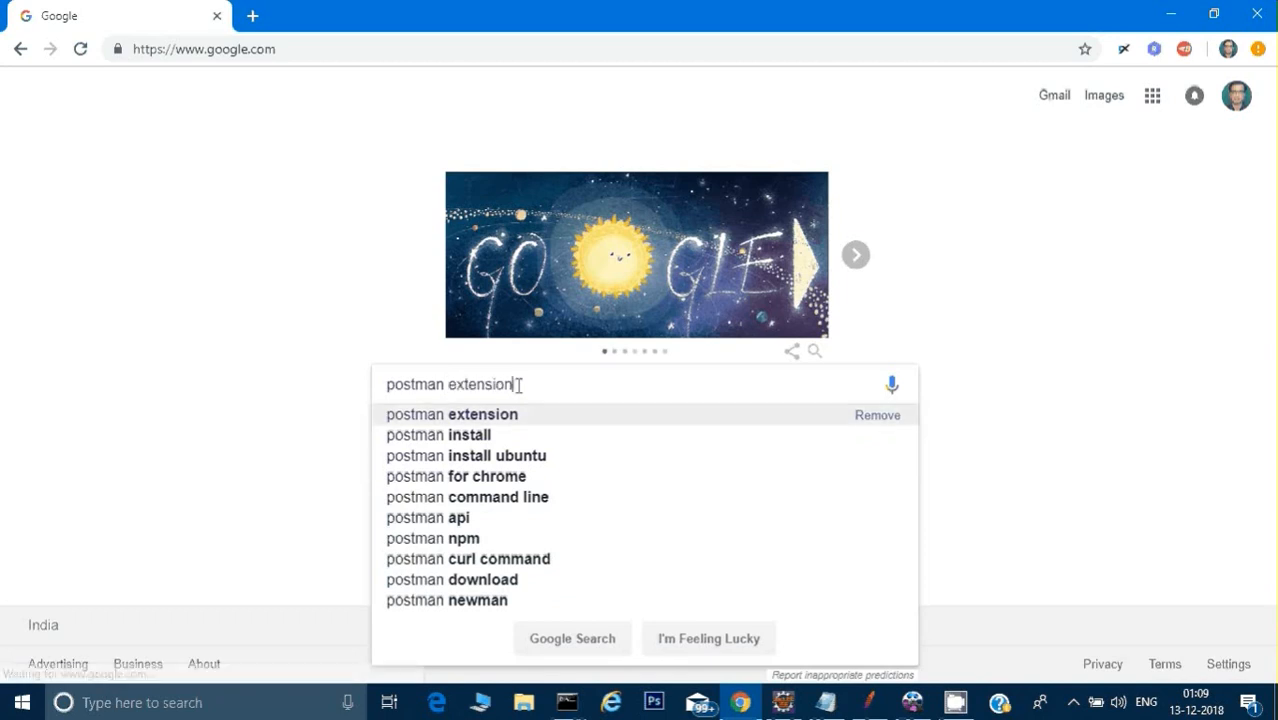
pyautogui.press('Return')
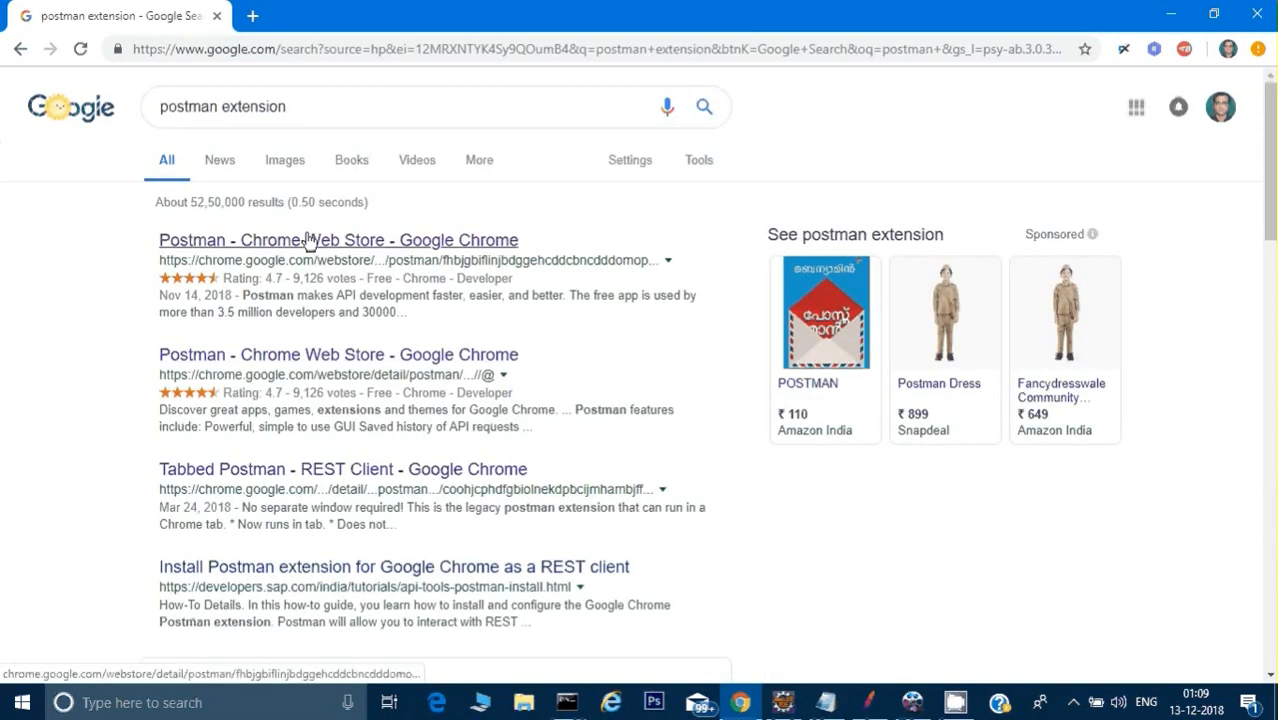
# Step: Launch the Postman app from its Chrome Web Store listing and minimize the app's window
pyautogui.click(309, 240)
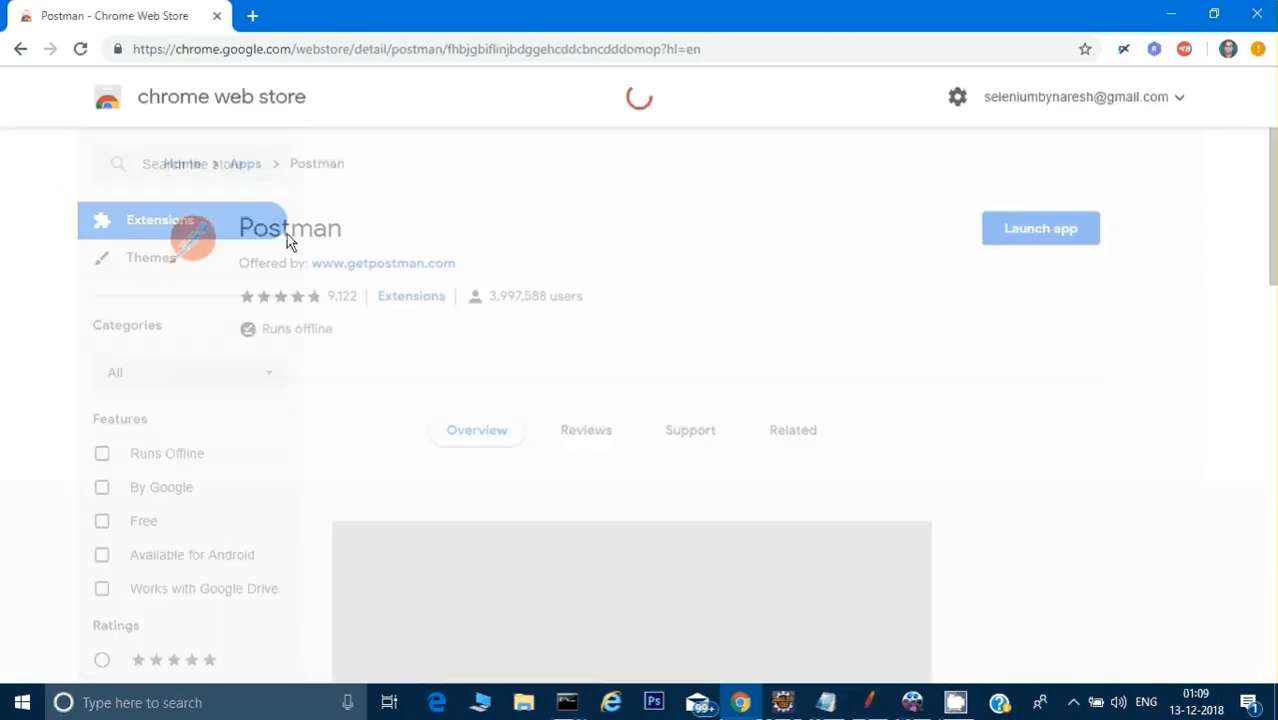
pyautogui.click(1036, 233)
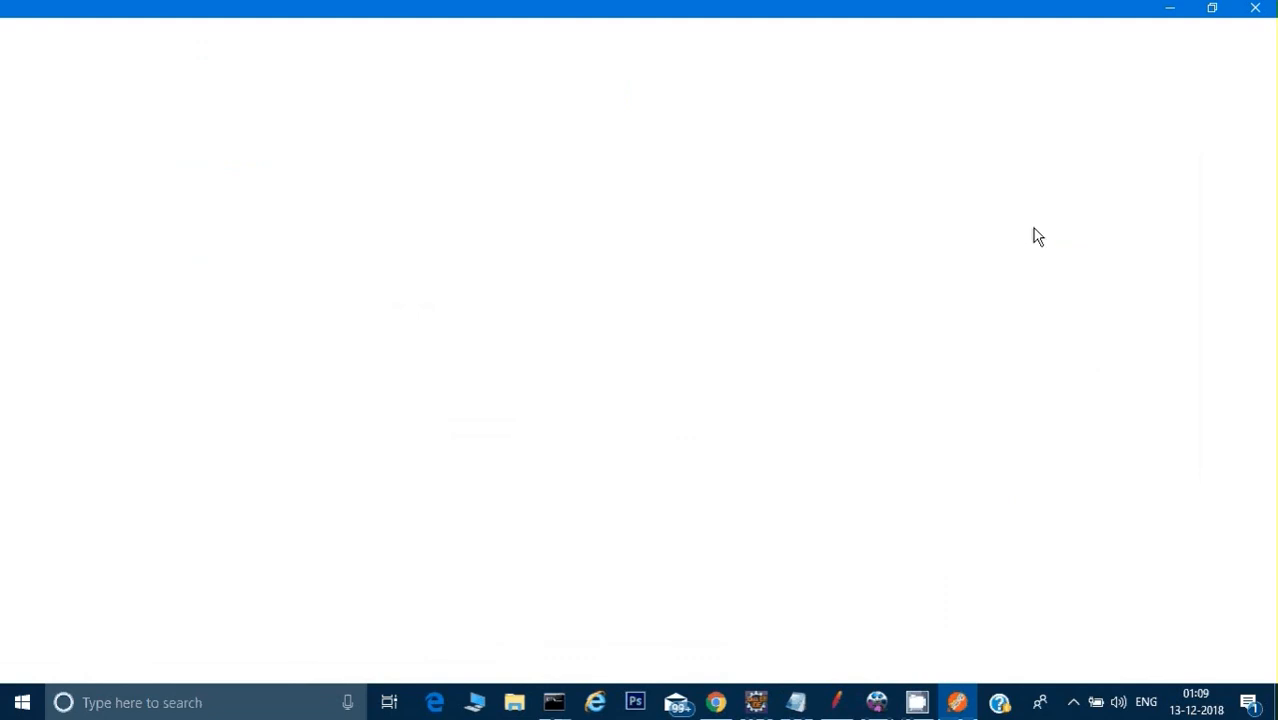
pyautogui.click(1170, 21)
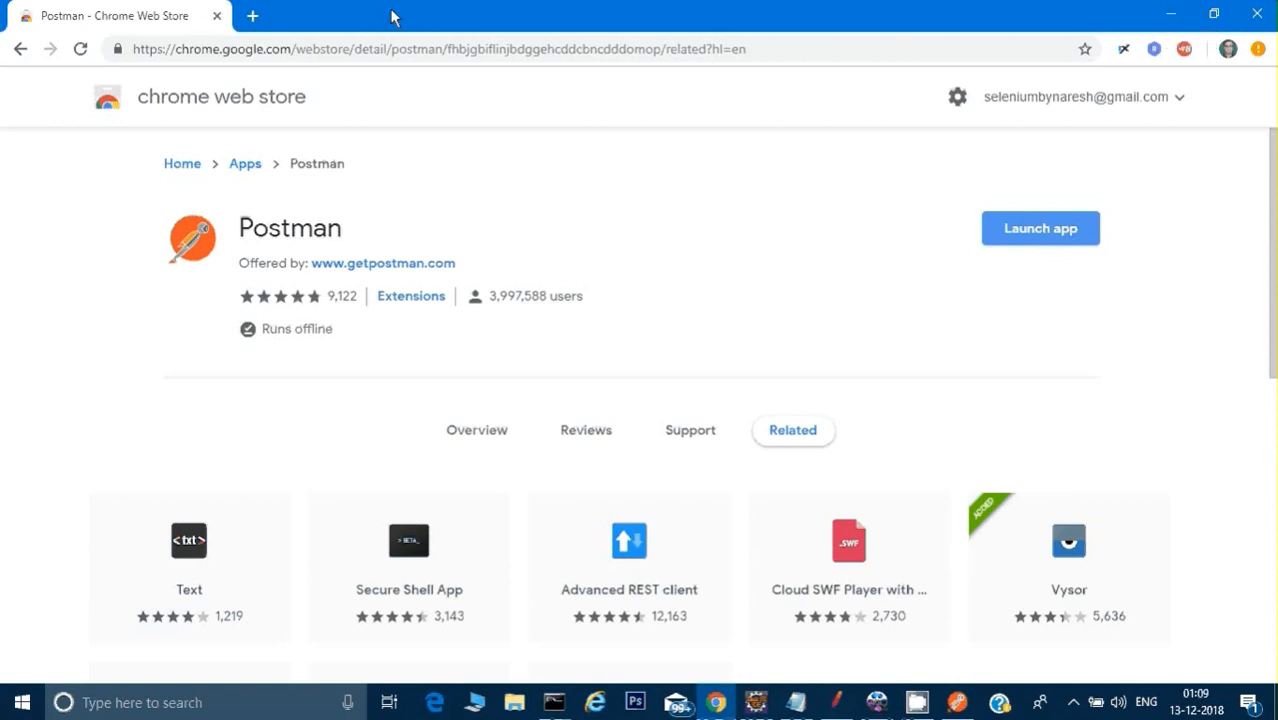
# Step: Search Google for "open weather rest api" in a new browser tab
pyautogui.click(252, 17)
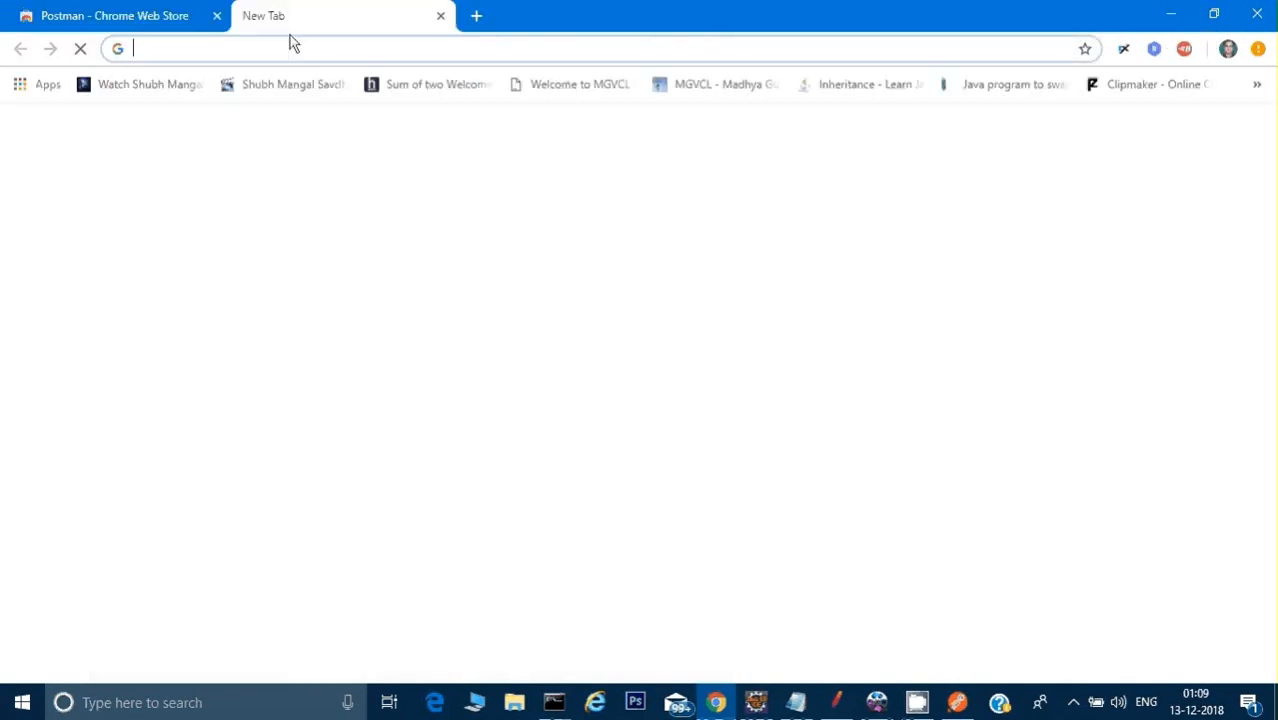
pyautogui.write('www.g')
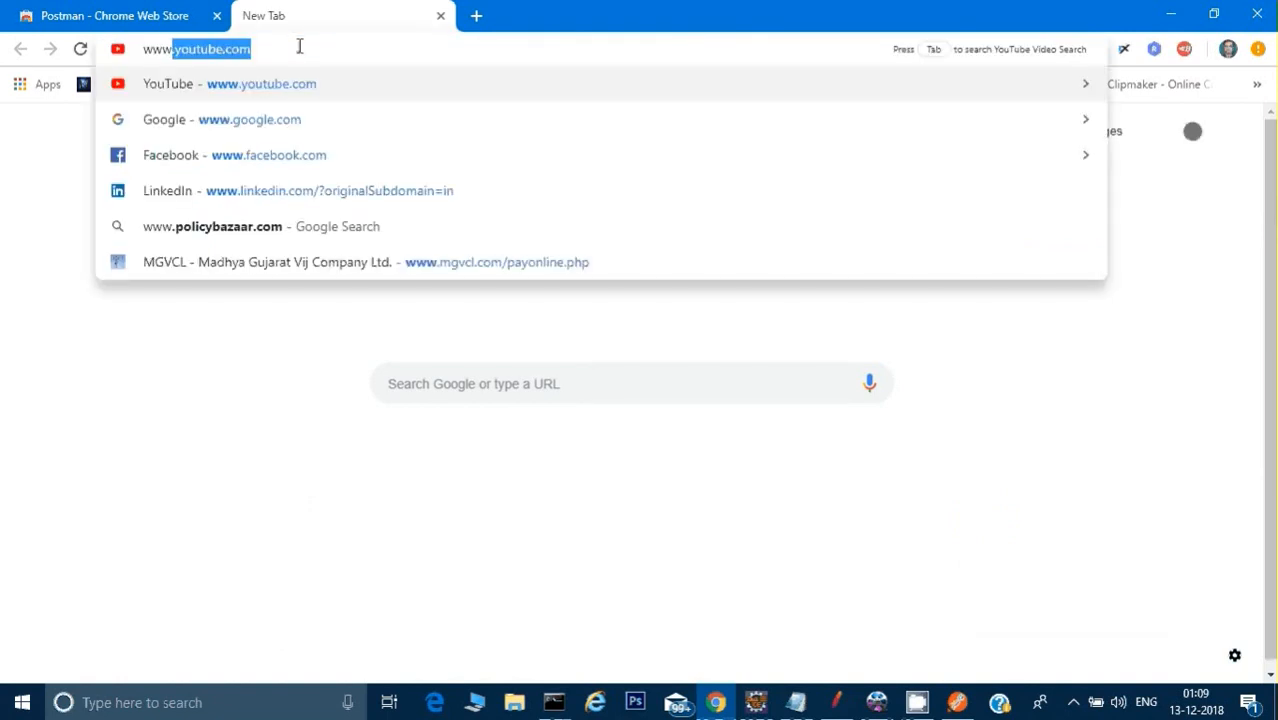
pyautogui.press('Return')
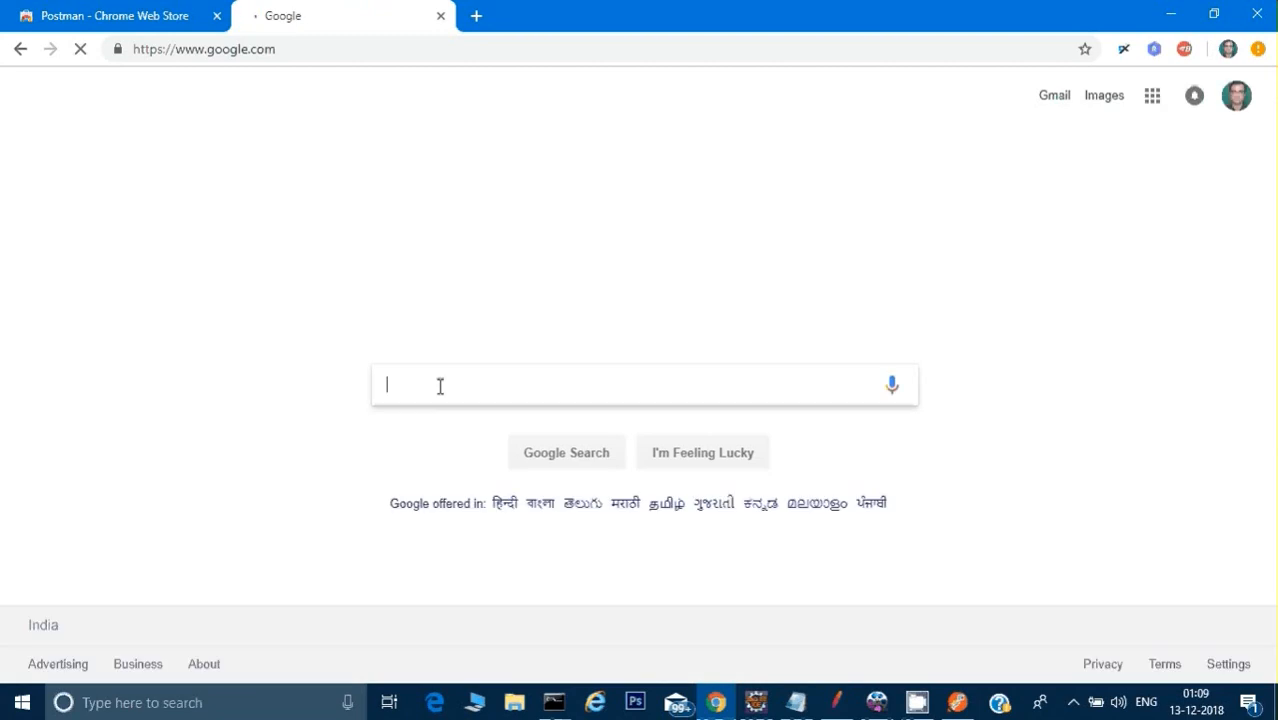
pyautogui.click(439, 386)
pyautogui.write('open')
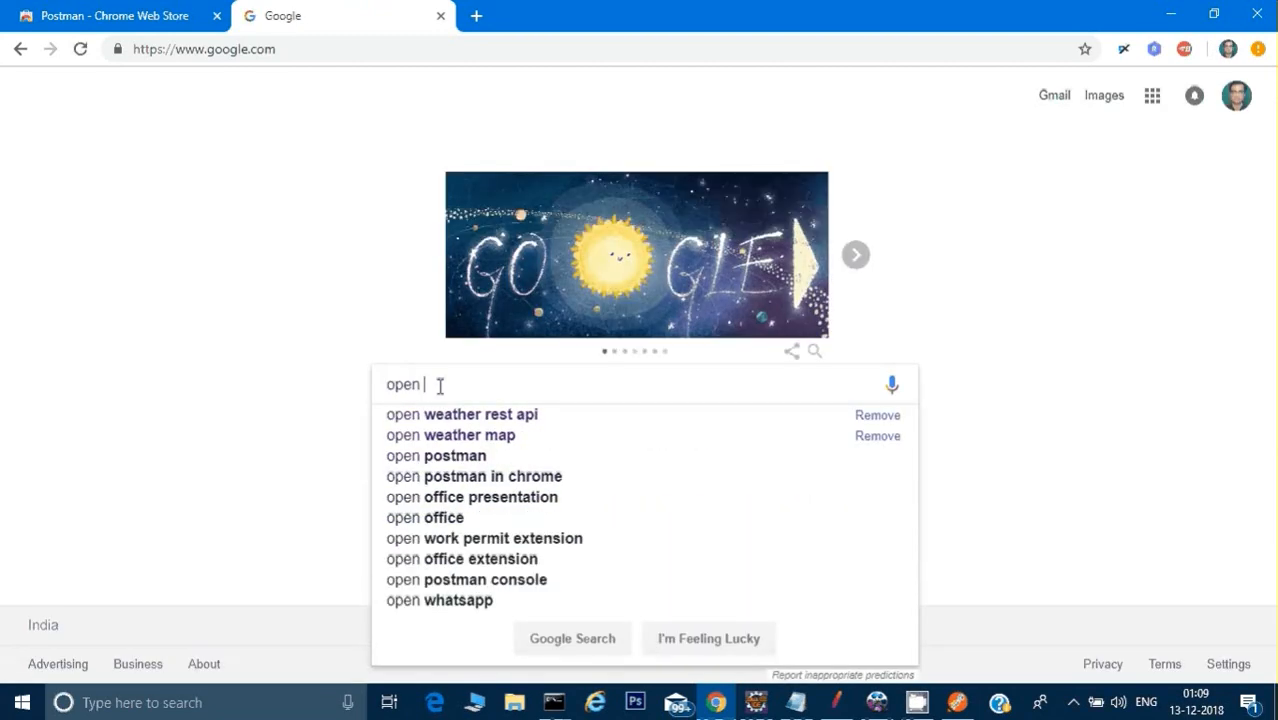
pyautogui.press('Down')
pyautogui.press('Return')
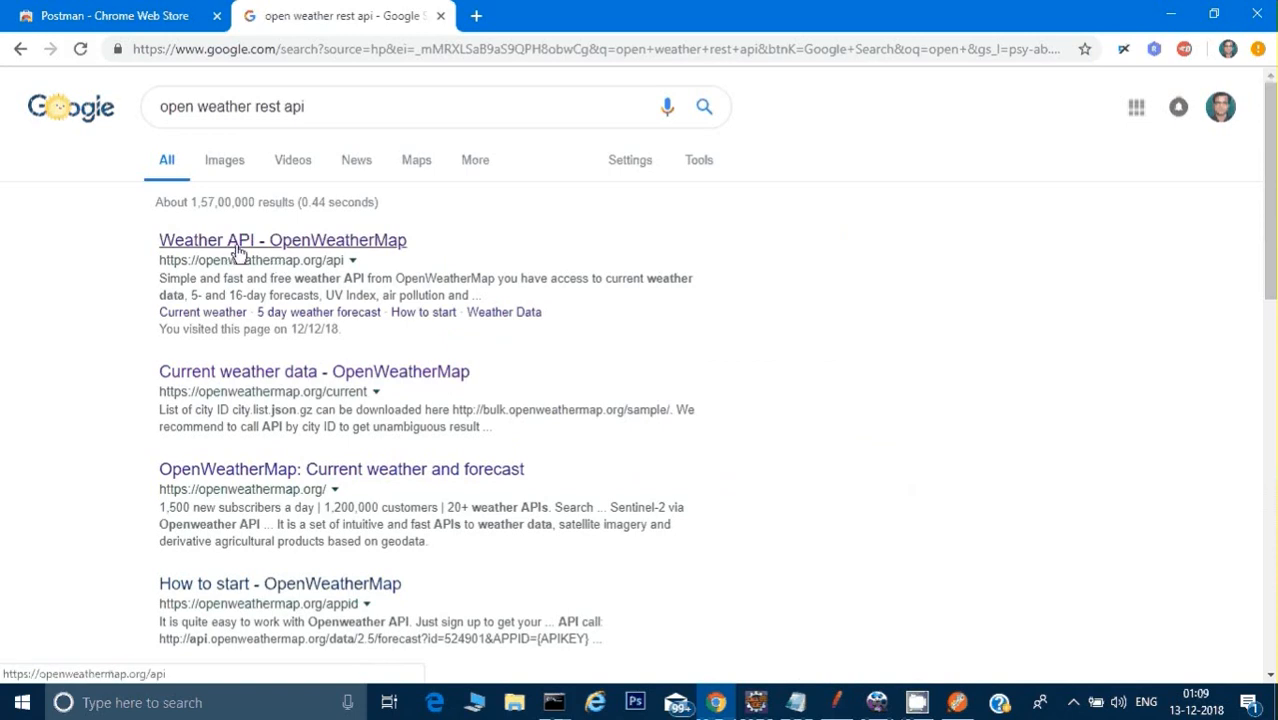
# Step: Open OpenWeatherMap's API documentation for current weather data and its example API call by city ID
pyautogui.click(329, 241)
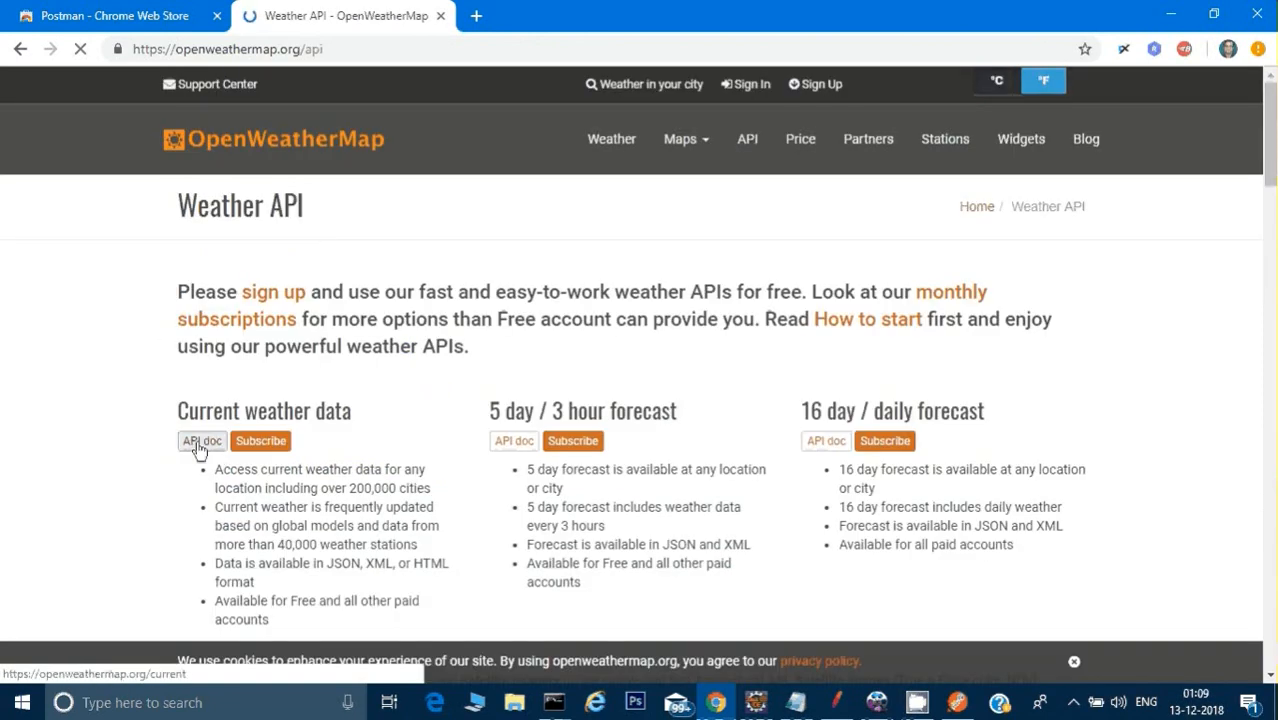
pyautogui.click(205, 440)
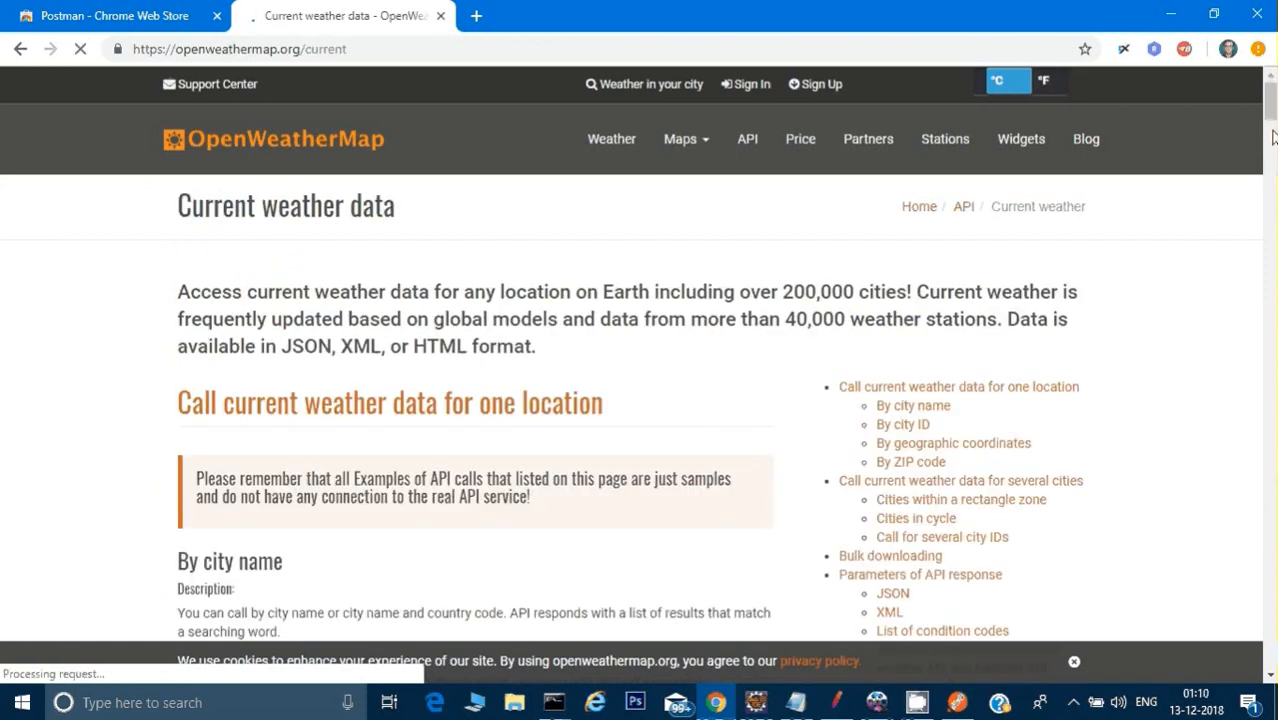
pyautogui.moveTo(1272, 108); pyautogui.dragTo(1272, 148)
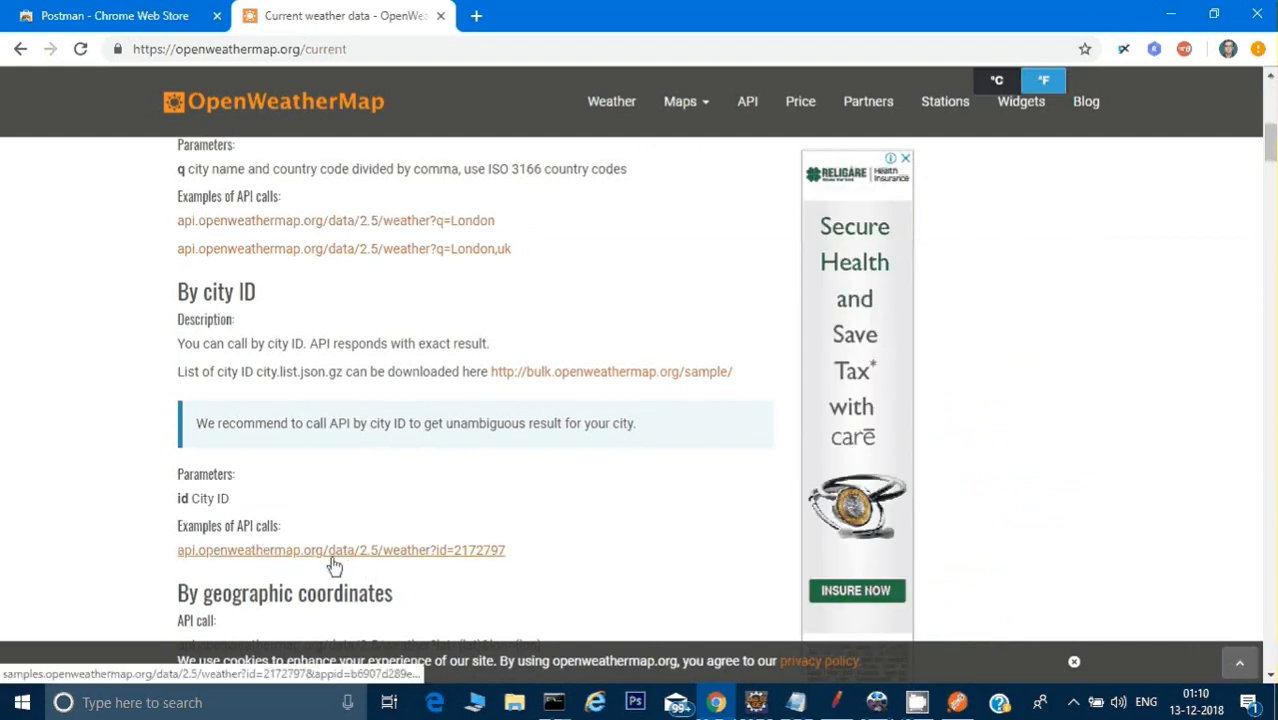
pyautogui.click(408, 551)
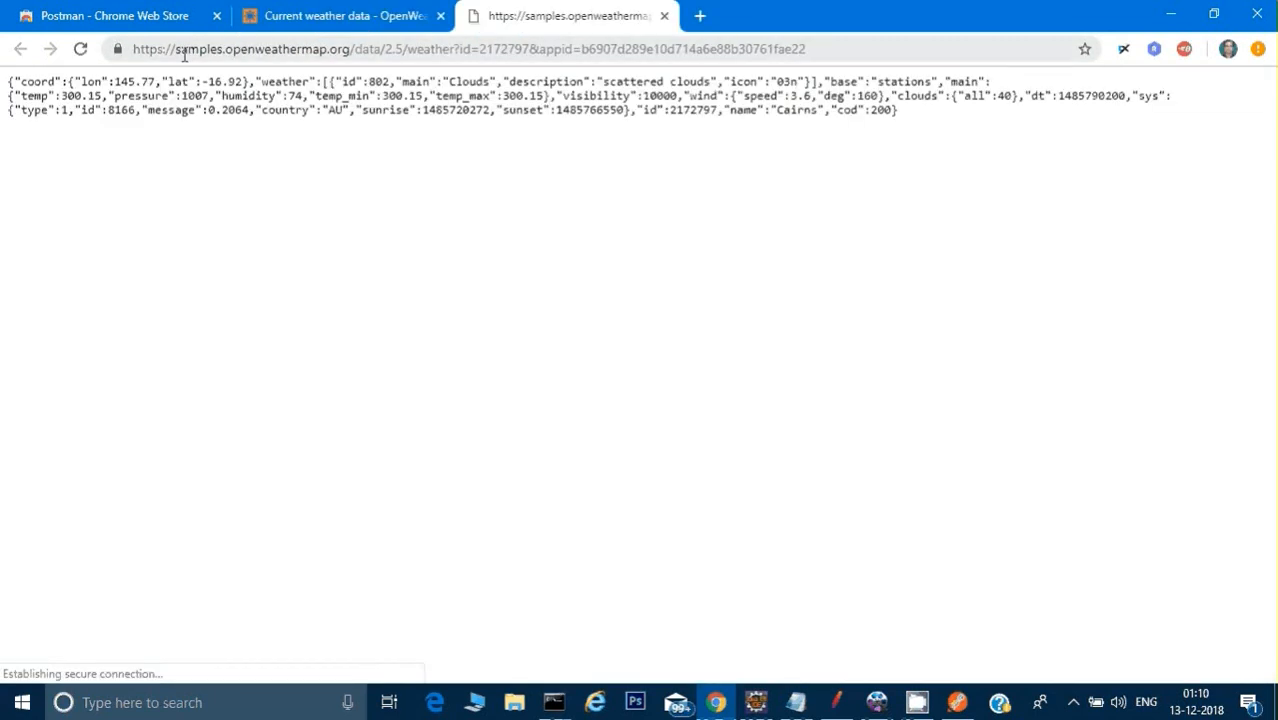
# Step: Examine the sample call's request URL and JSON response, and close its tab
pyautogui.moveTo(134, 48); pyautogui.dragTo(418, 48)
pyautogui.moveTo(946, 150); pyautogui.dragTo(8, 96)
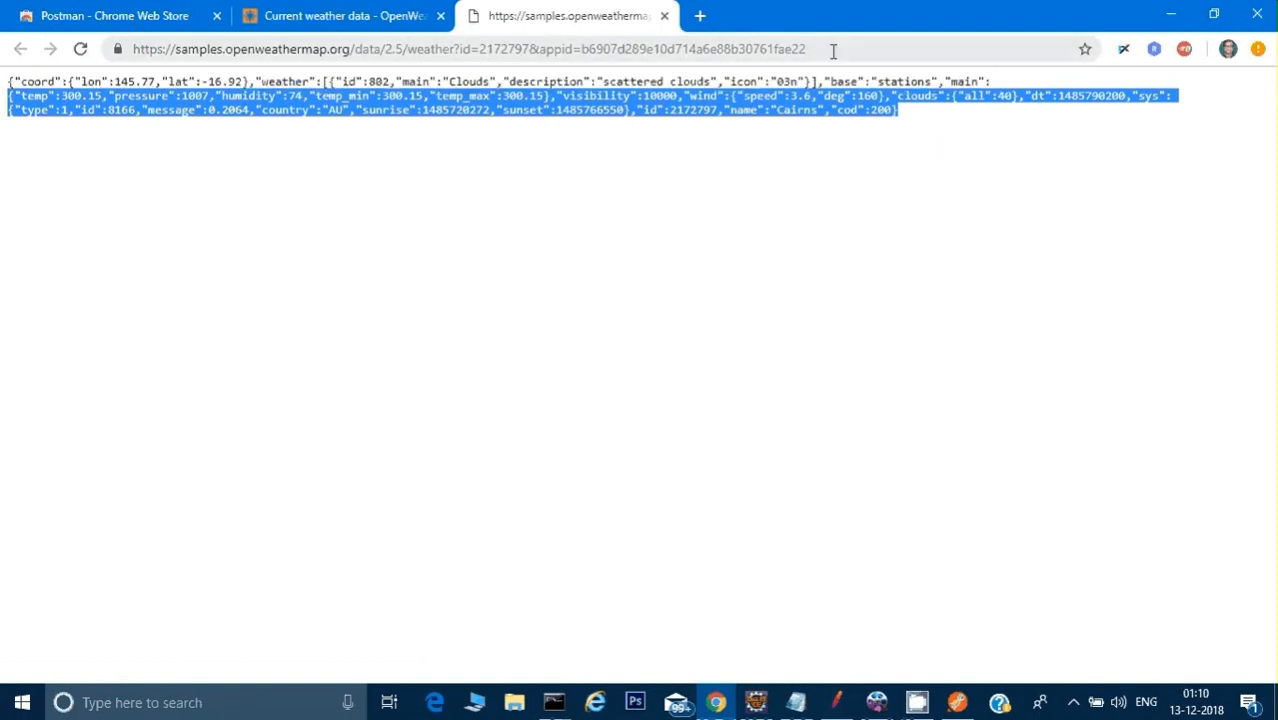
pyautogui.moveTo(833, 48); pyautogui.dragTo(112, 48)
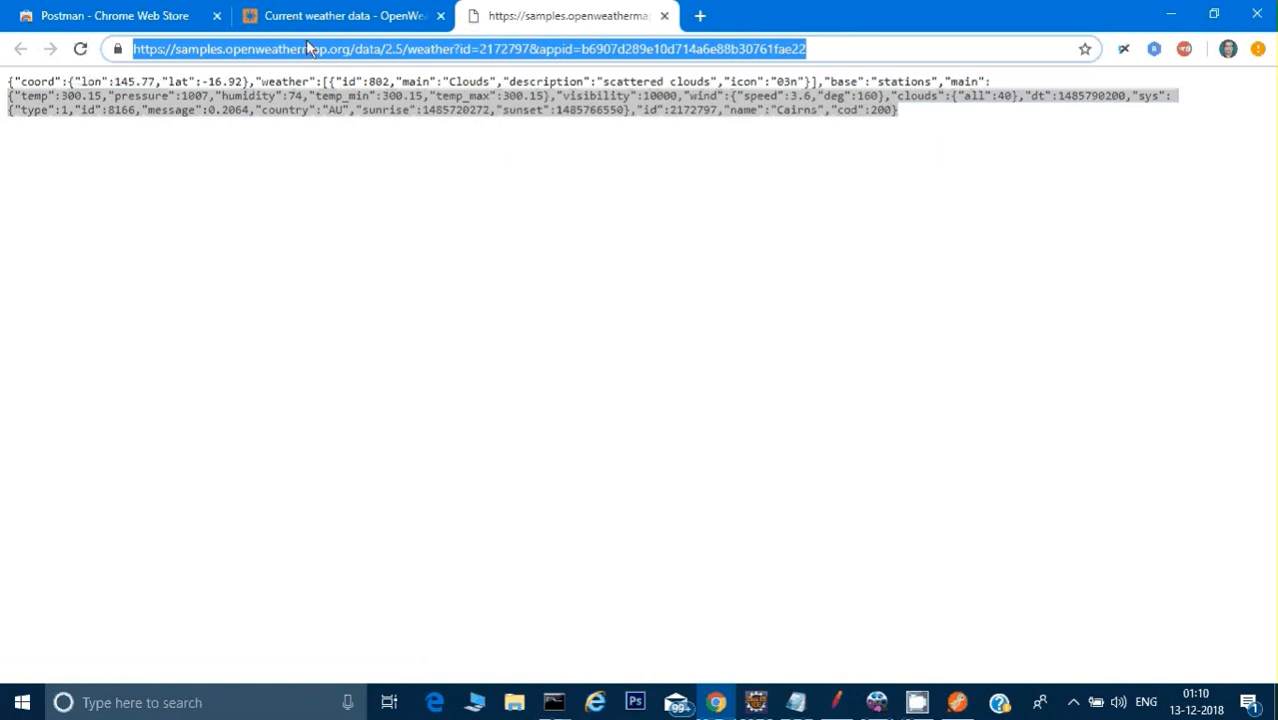
pyautogui.click(664, 16)
# Step: Search Google for "jason server fake api" and open the typicode/json-server GitHub repository, selecting its URL
pyautogui.click(527, 44)
pyautogui.write('ww')
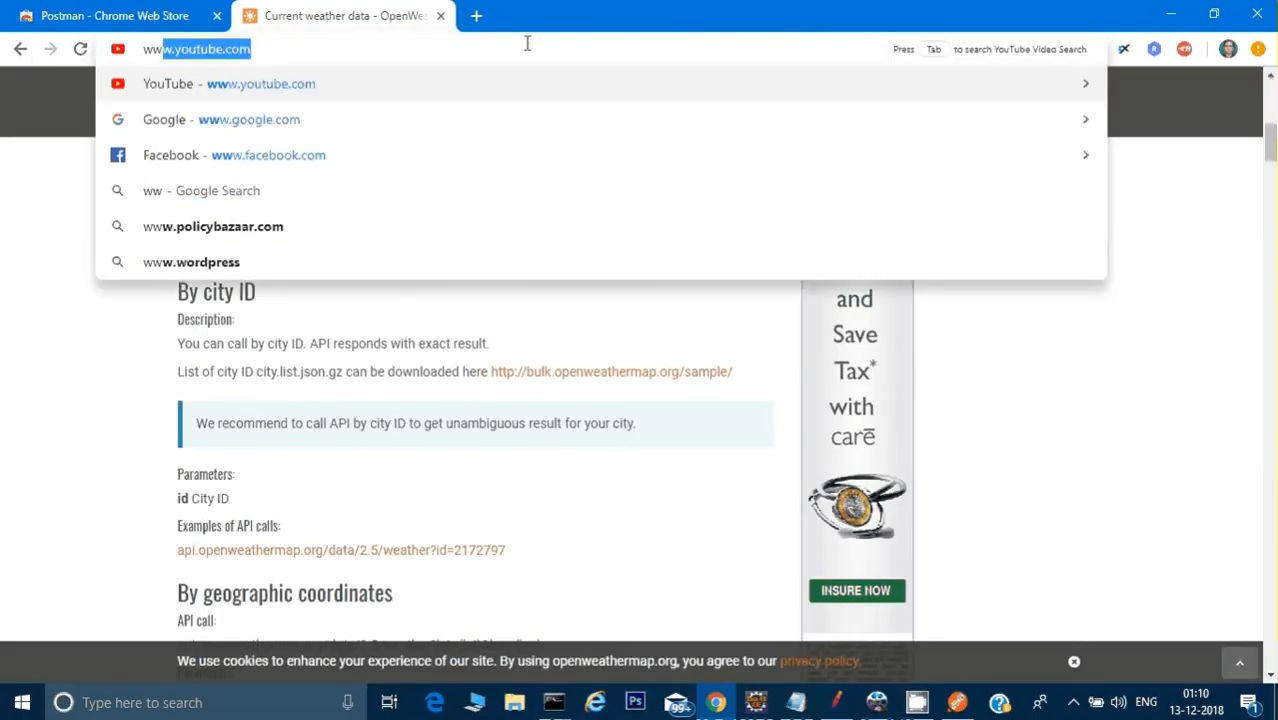
pyautogui.write('w.g')
pyautogui.press('Return')
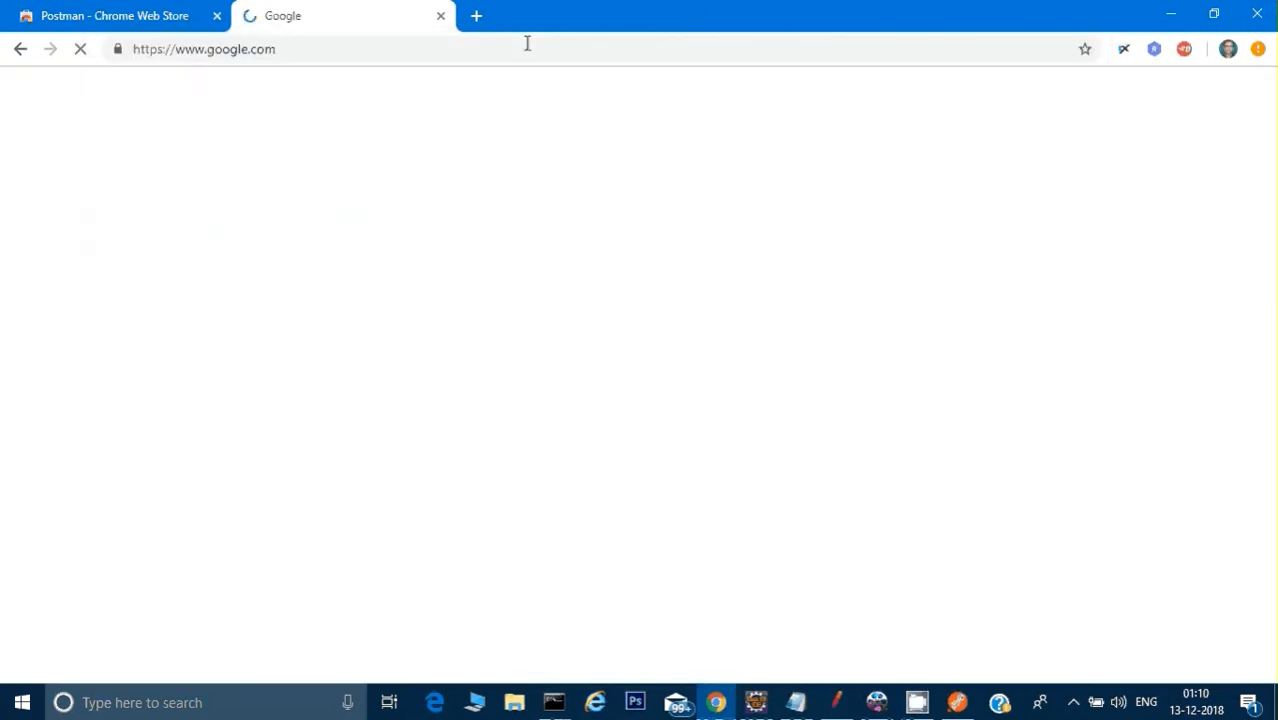
pyautogui.click(496, 389)
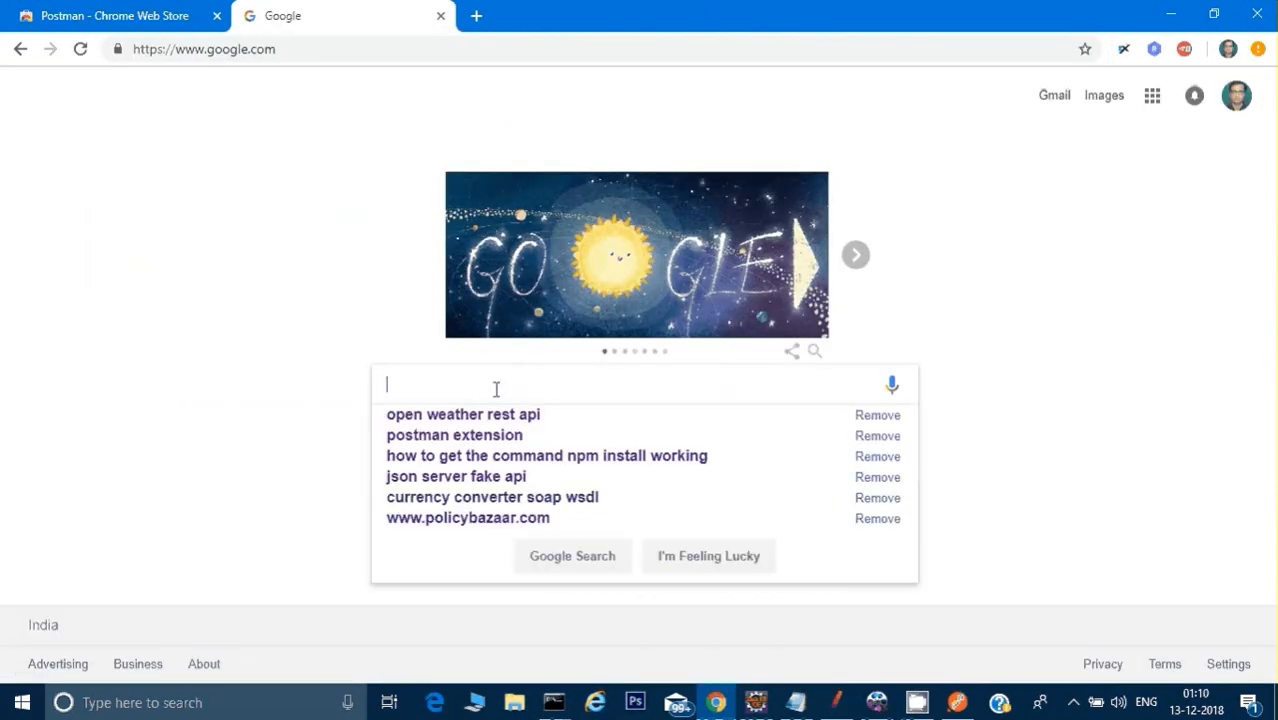
pyautogui.write('jason')
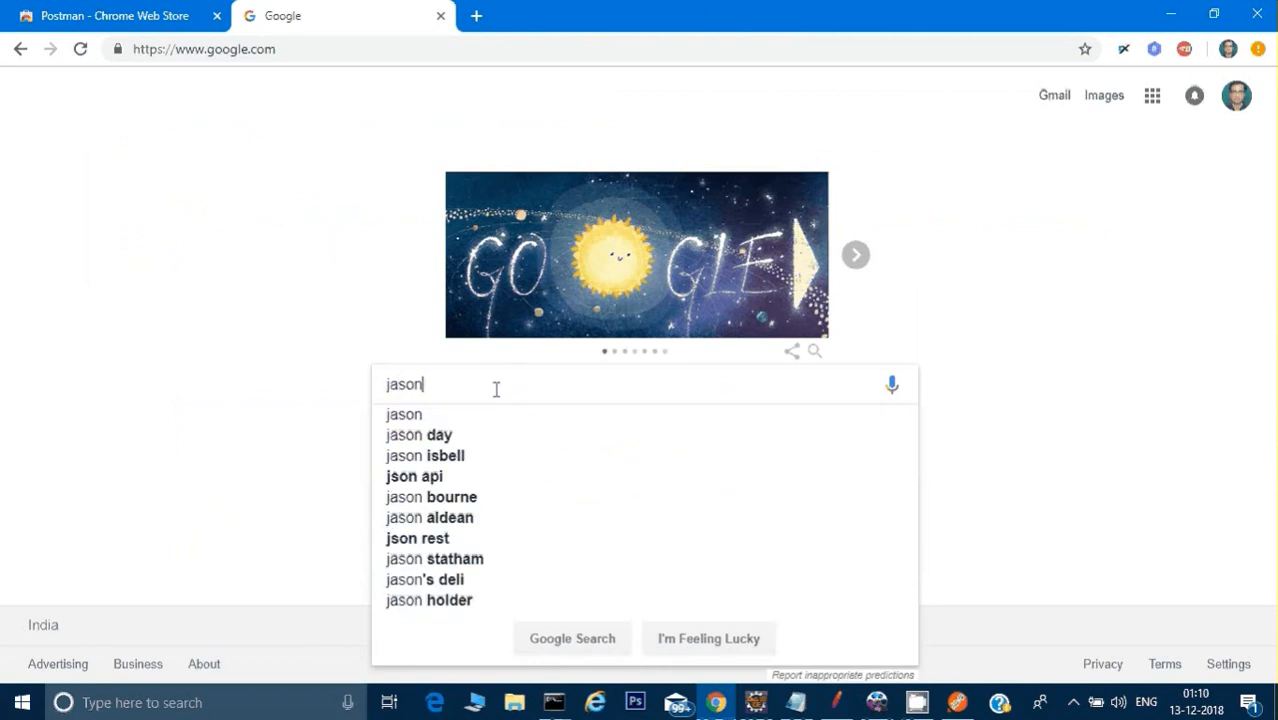
pyautogui.write(' server fake api')
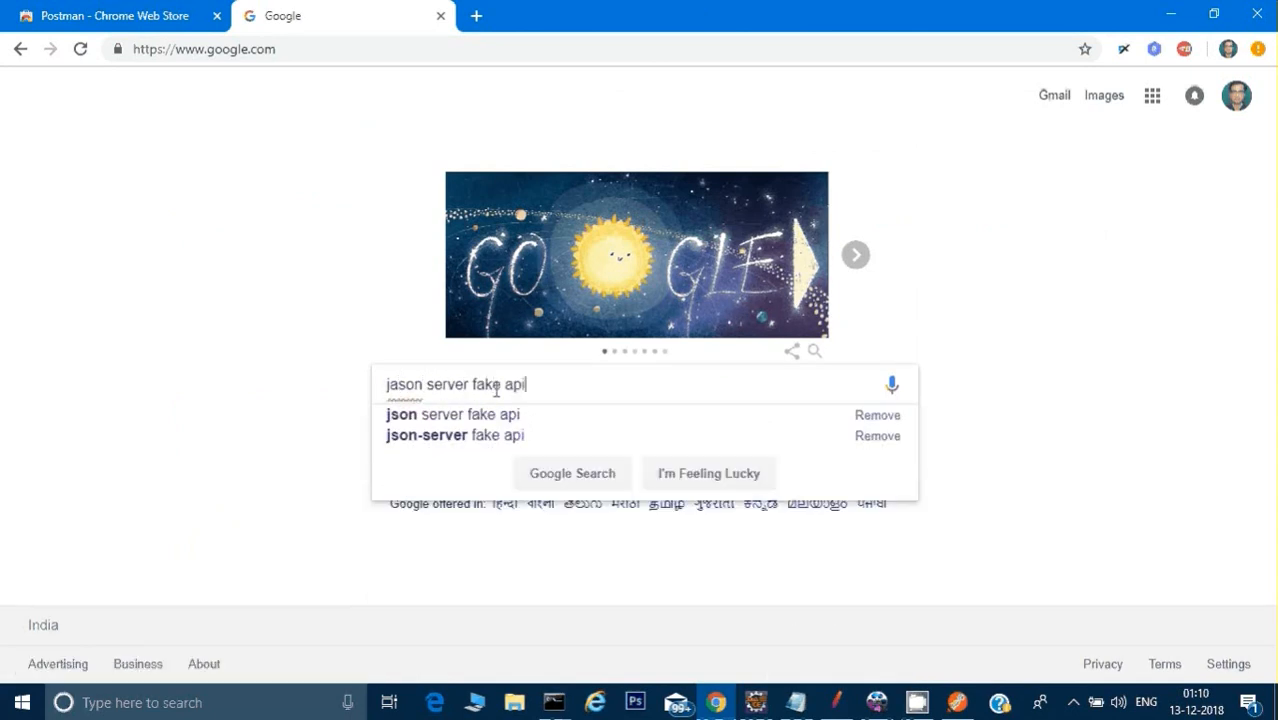
pyautogui.press('Return')
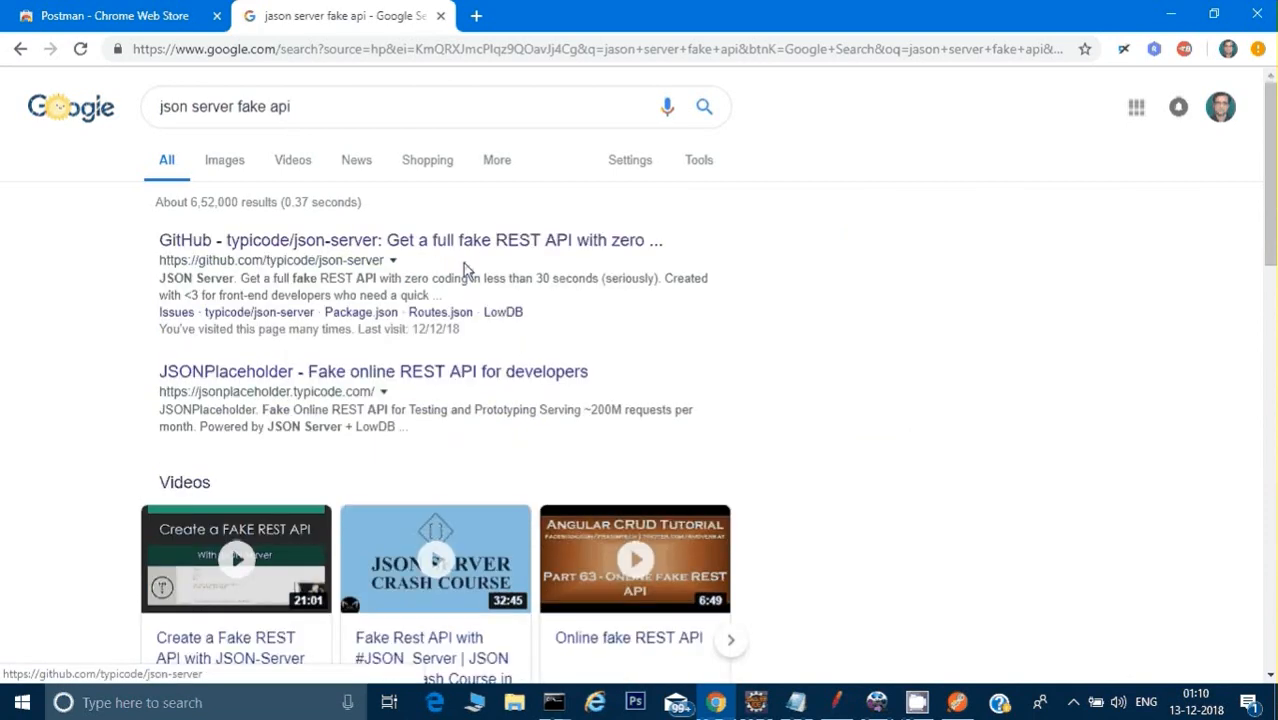
pyautogui.click(440, 242)
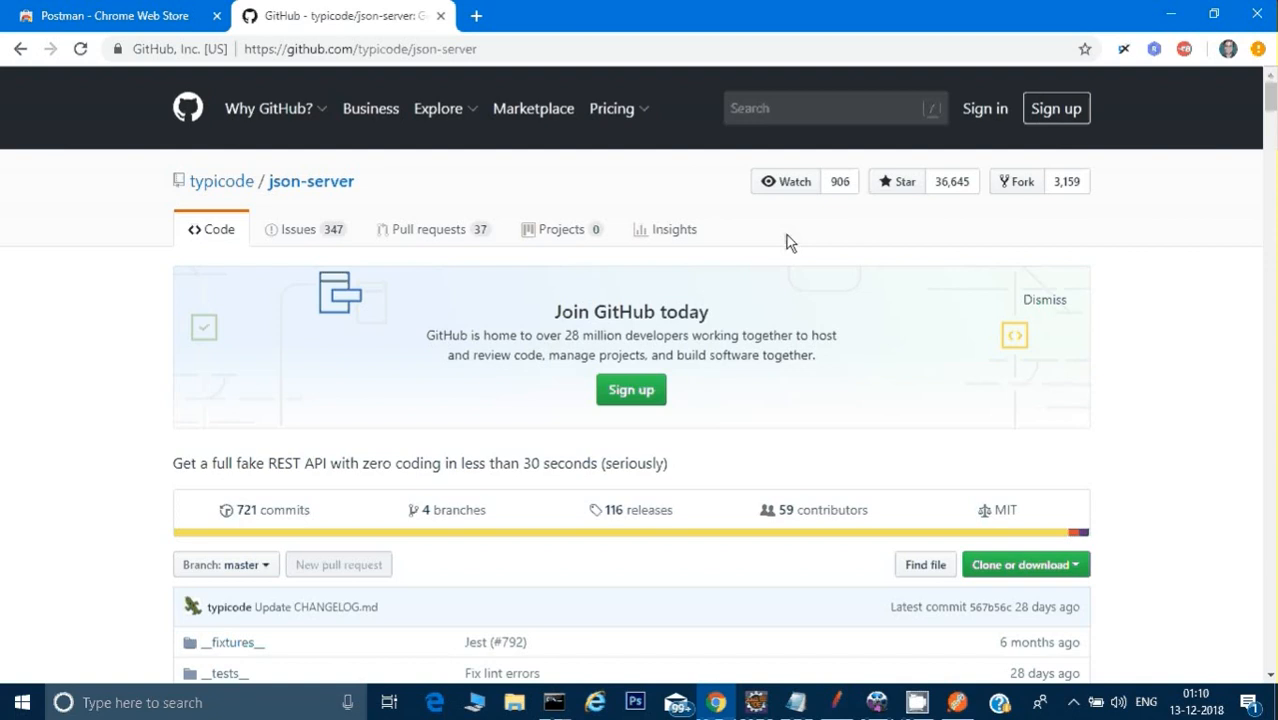
pyautogui.click(505, 54)
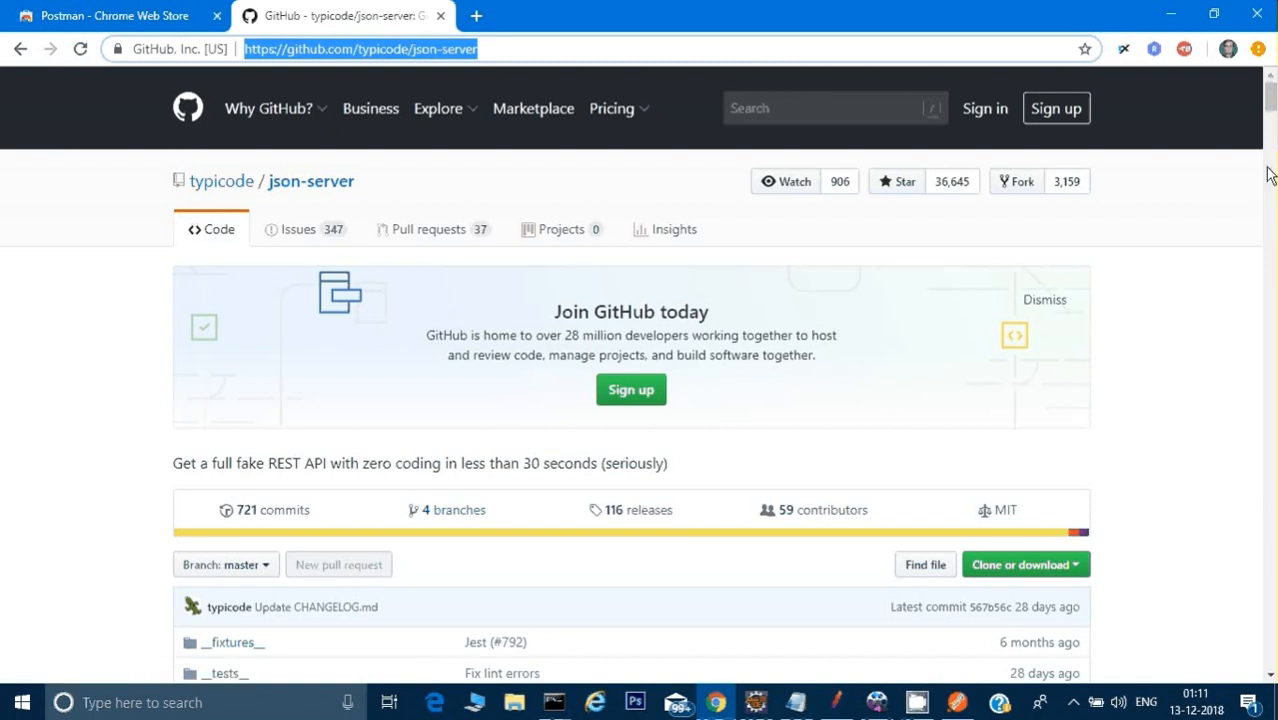
# Step: Search Google for "node js" in a new browser tab
pyautogui.click(476, 15)
pyautogui.write('ww')
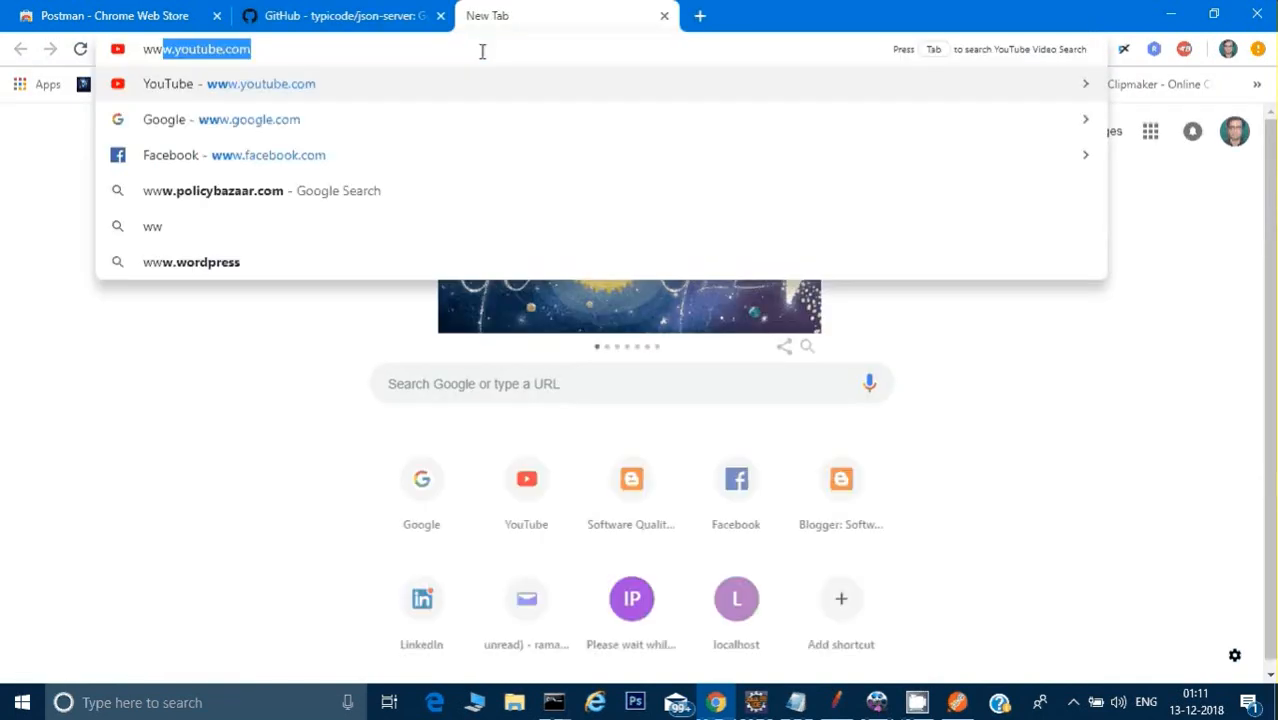
pyautogui.write('w.g')
pyautogui.press('Return')
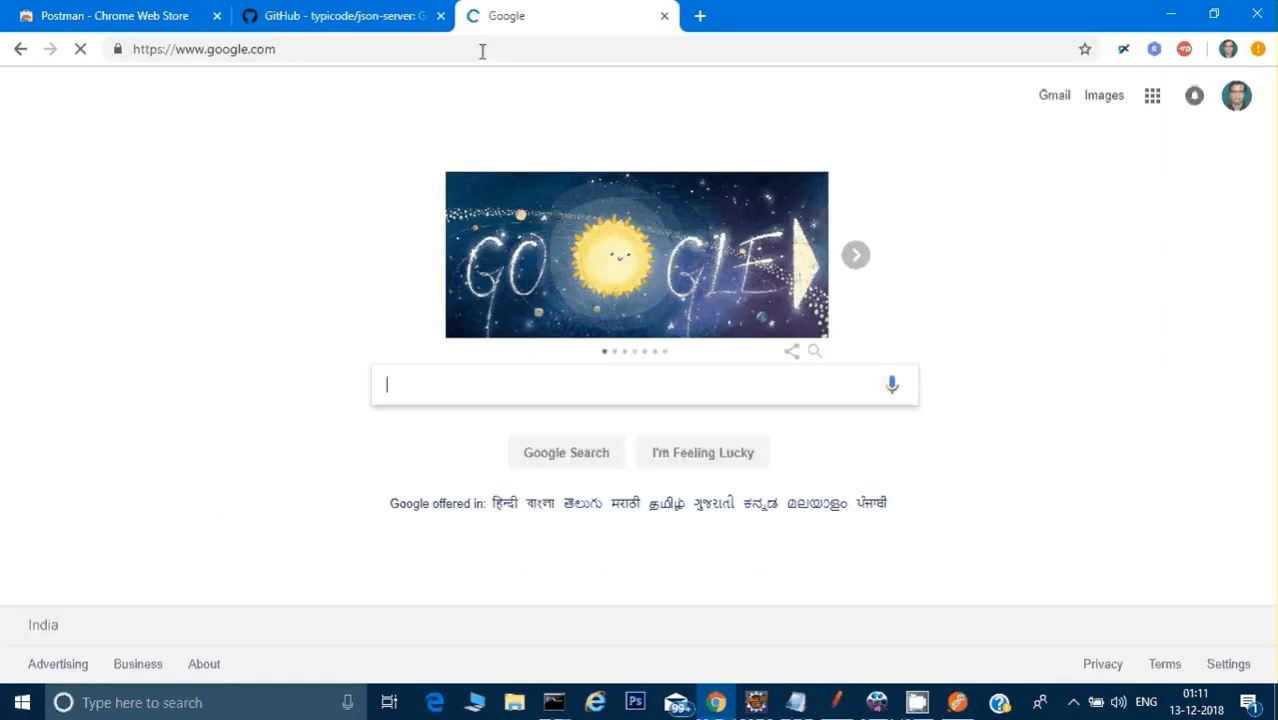
pyautogui.write('node js')
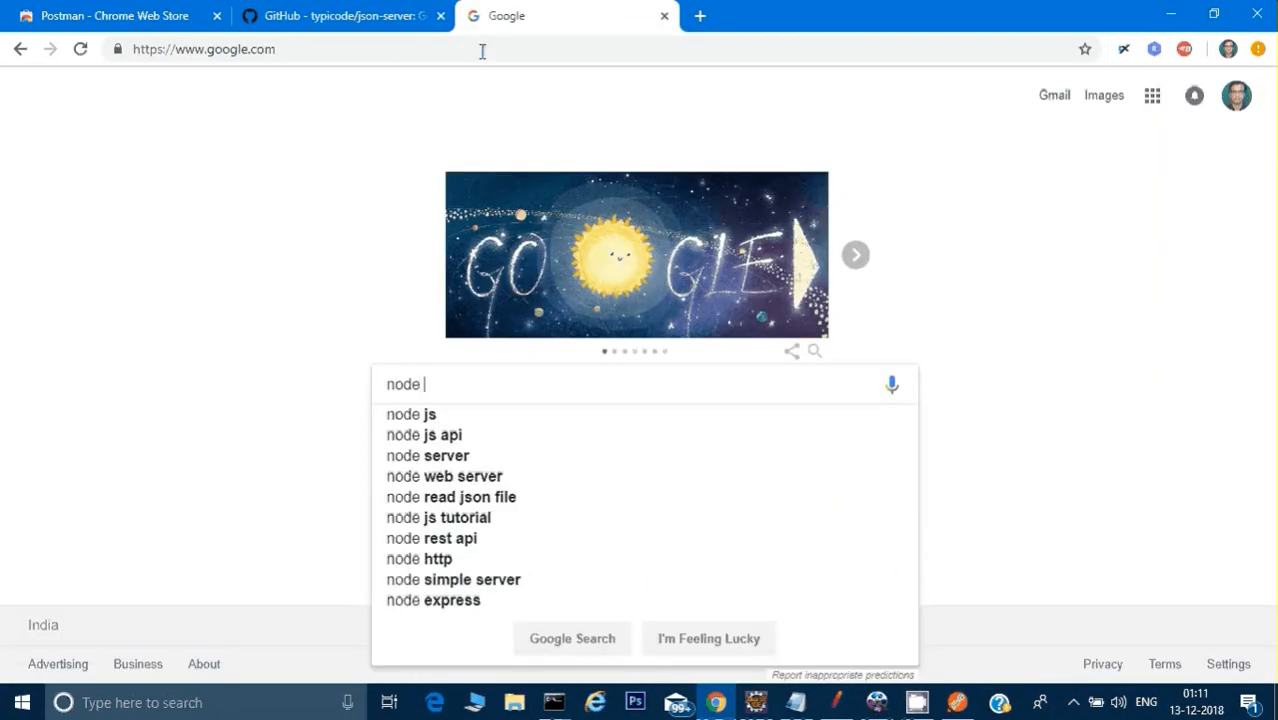
pyautogui.press('Return')
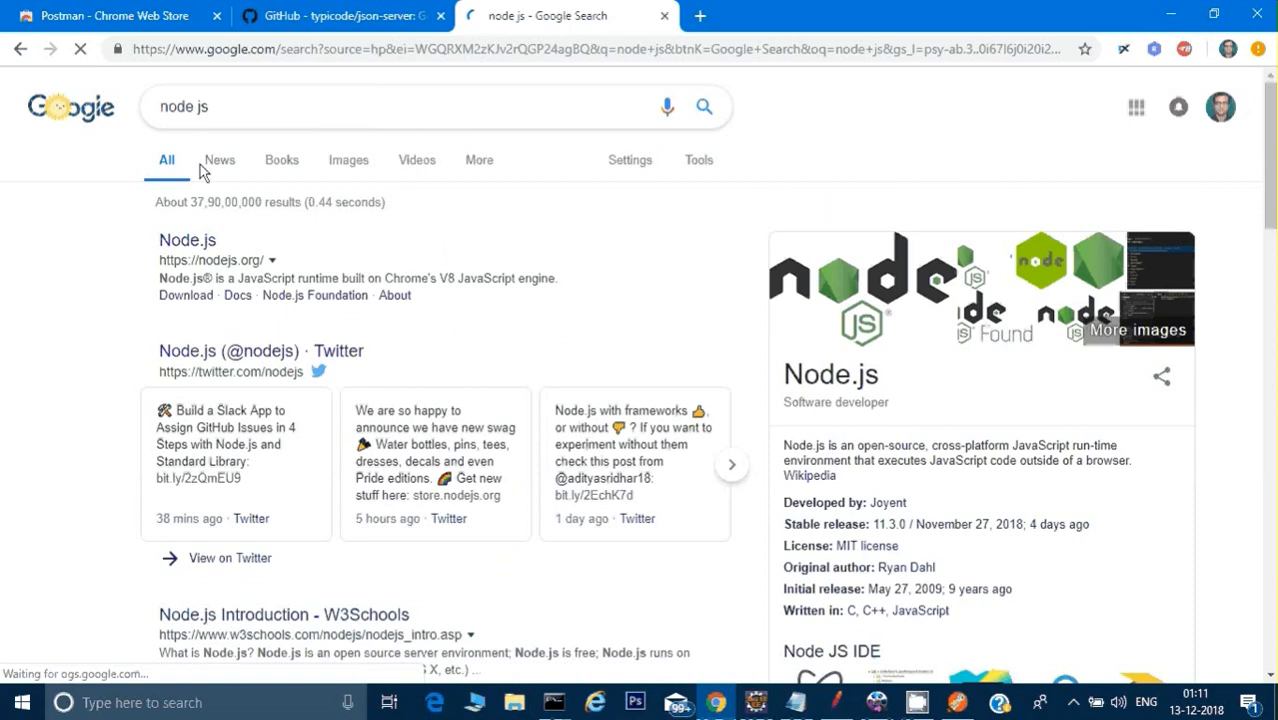
# Step: Return to the json-server GitHub page and close the open console windows, including jmeter.bat
pyautogui.click(328, 22)
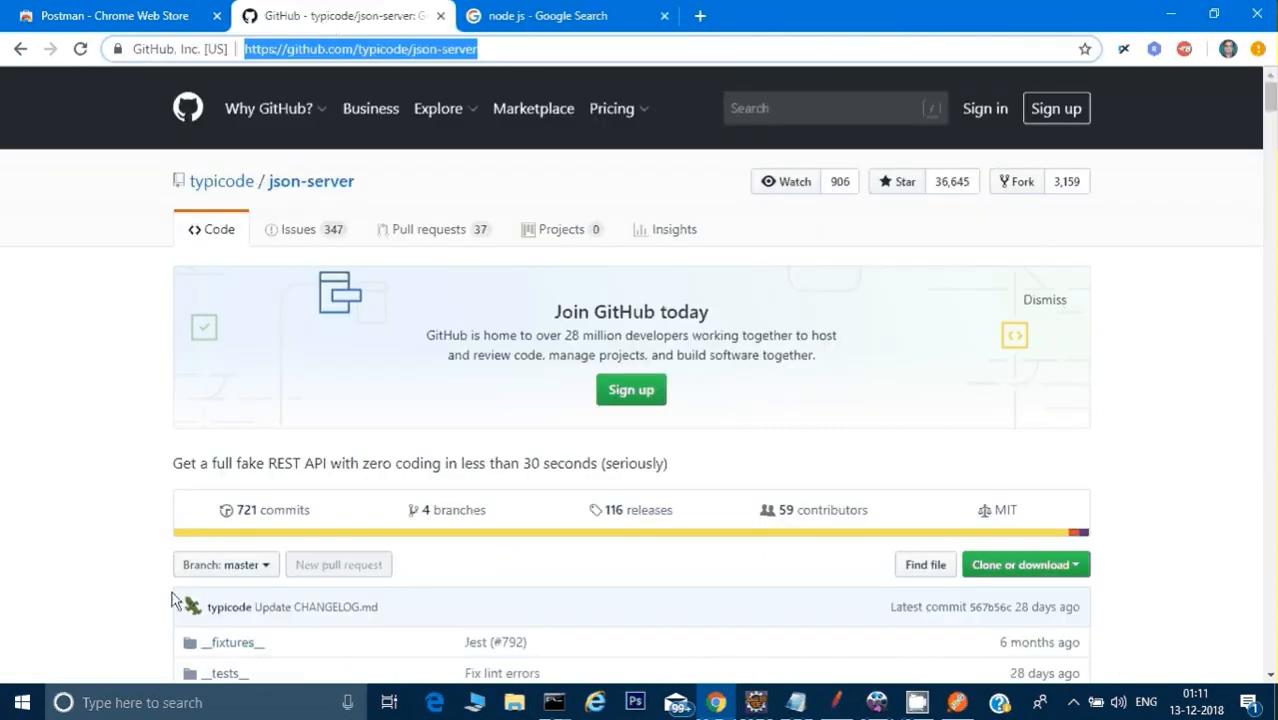
pyautogui.moveTo(550, 705)
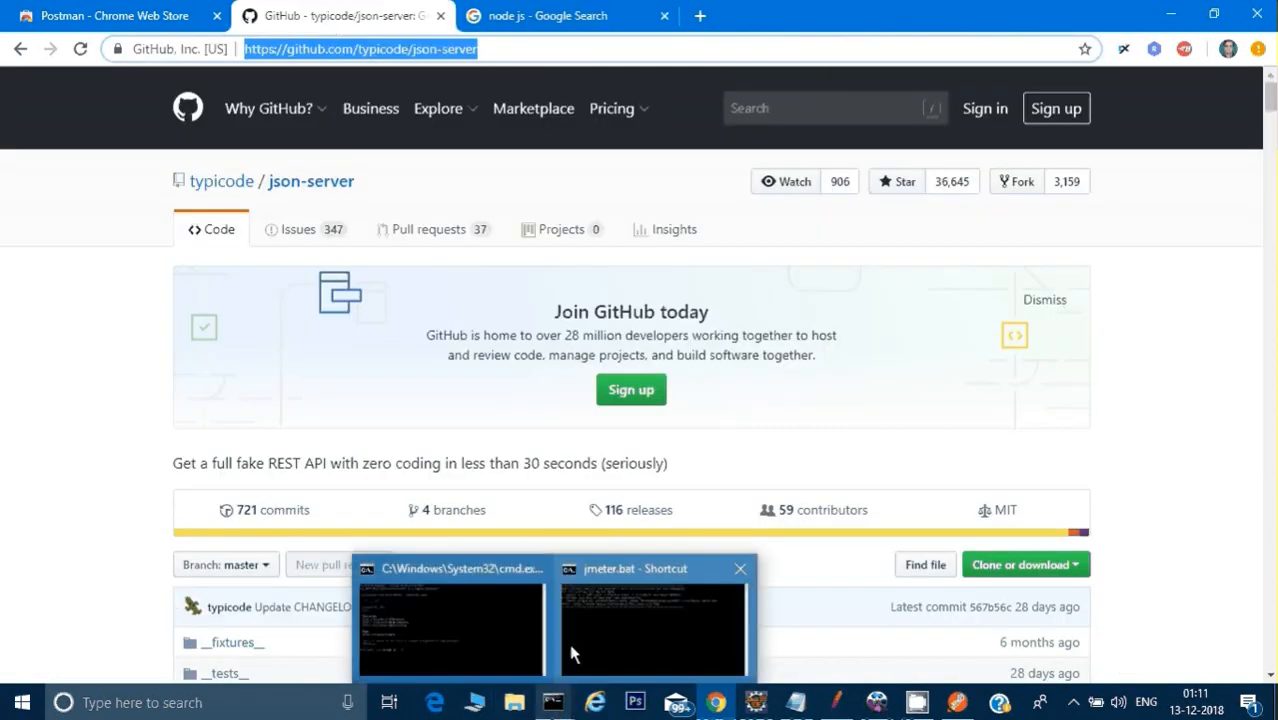
pyautogui.click(656, 620)
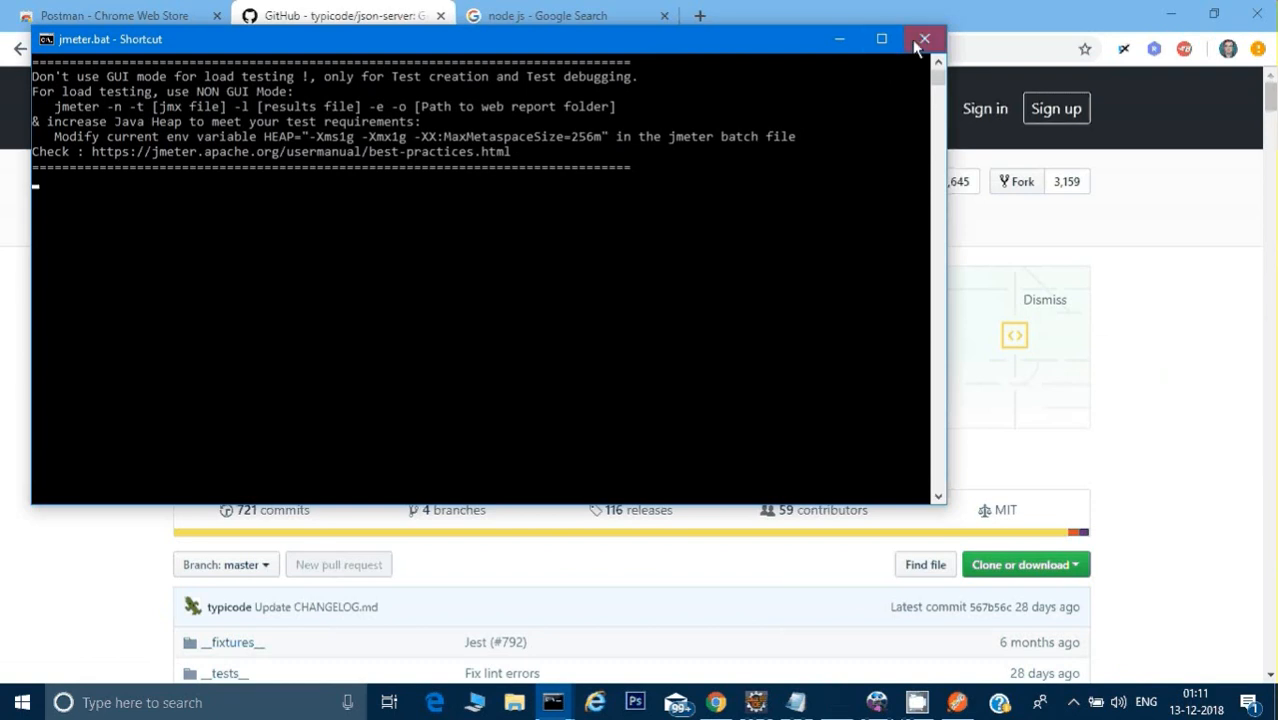
pyautogui.click(918, 39)
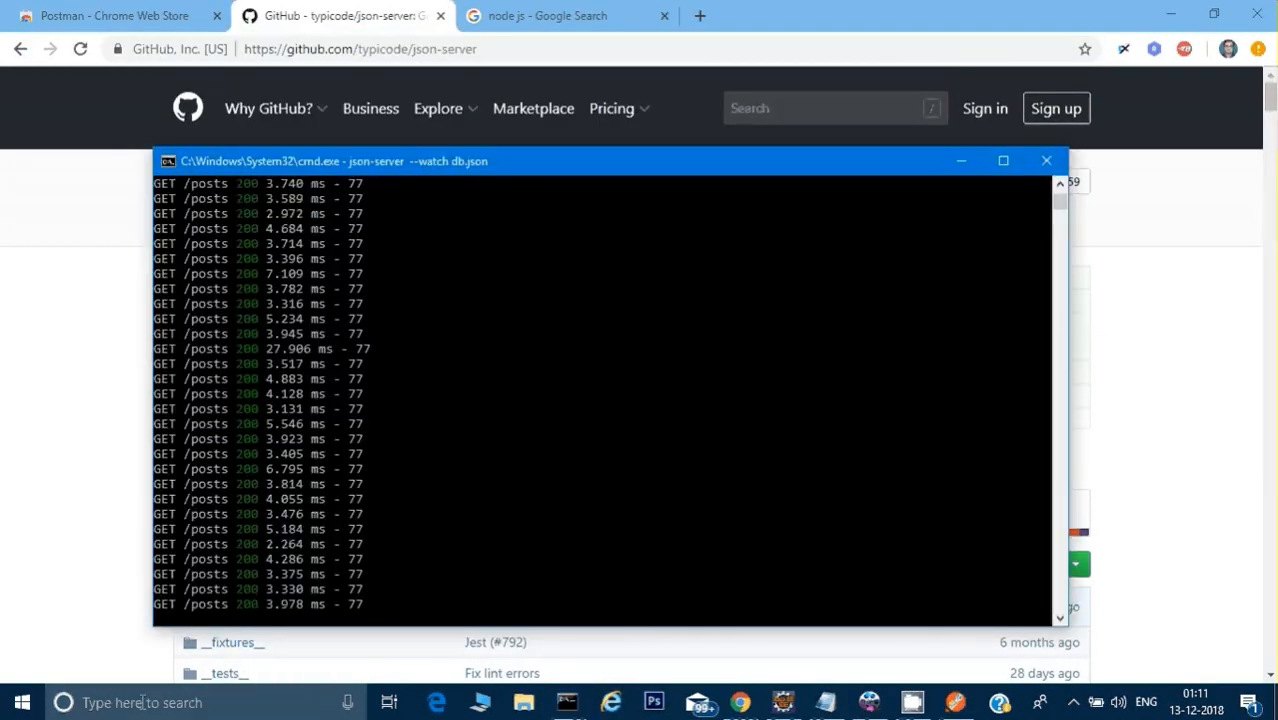
# Step: Open a new Command Prompt window from the Windows search
pyautogui.click(198, 702)
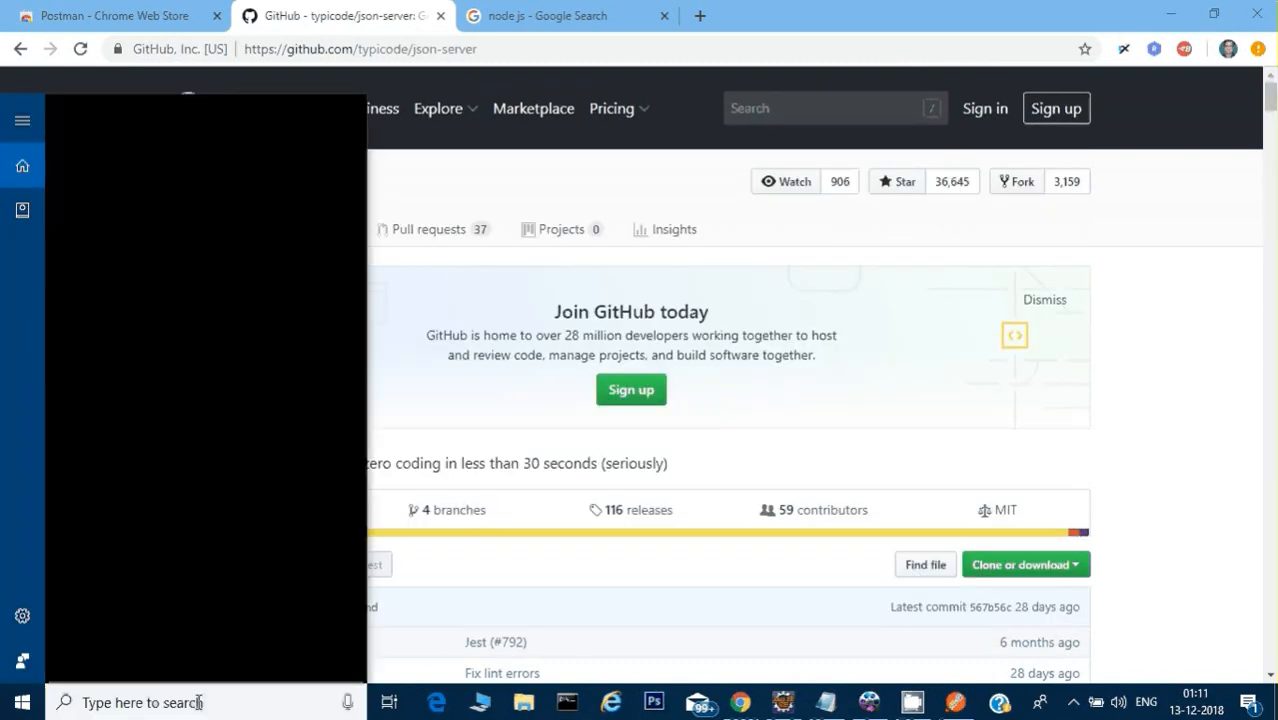
pyautogui.write('cmd')
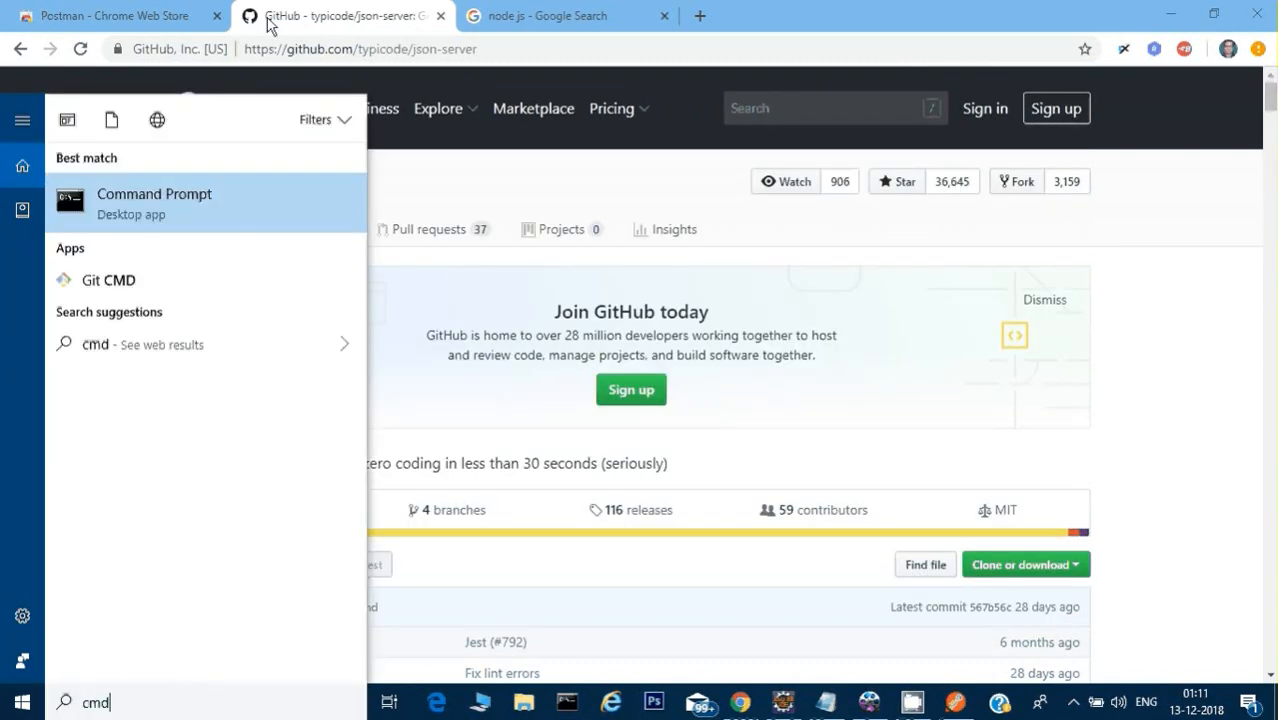
pyautogui.click(154, 200)
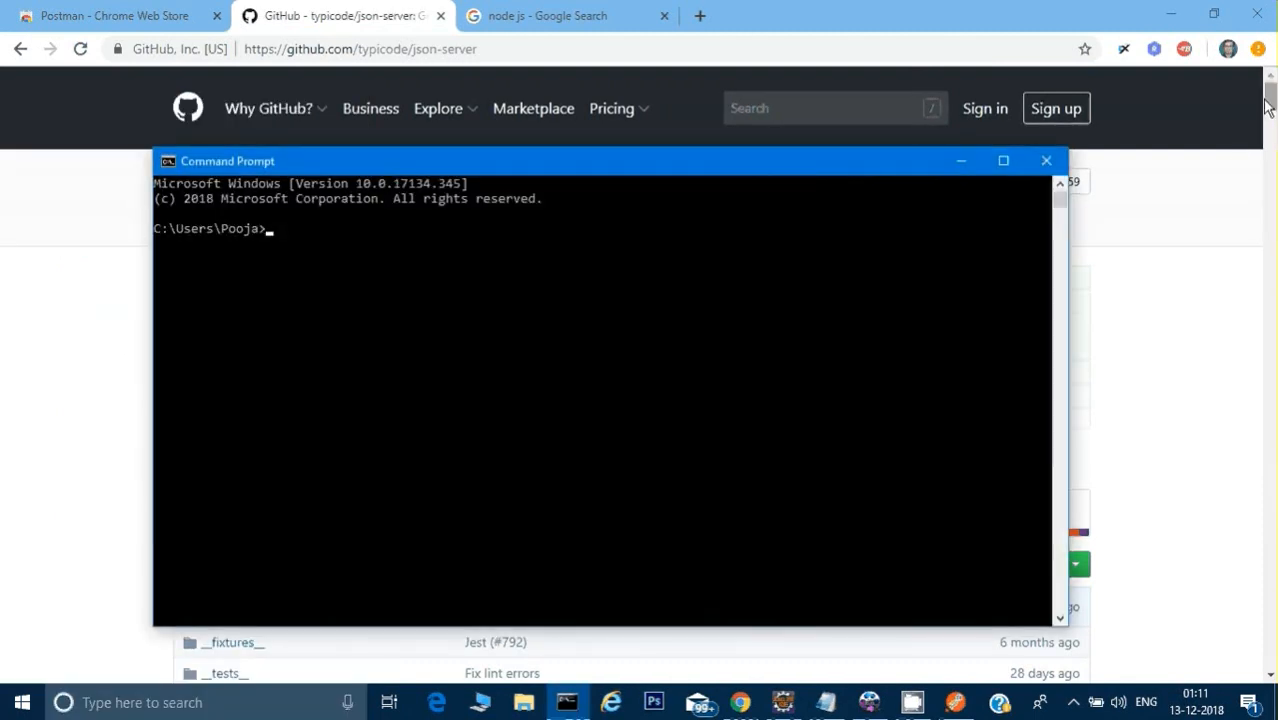
# Step: Copy the install command "npm install -g json-server" from the README's Getting started section and paste it into the Command Prompt
pyautogui.moveTo(1270, 98); pyautogui.dragTo(1270, 224)
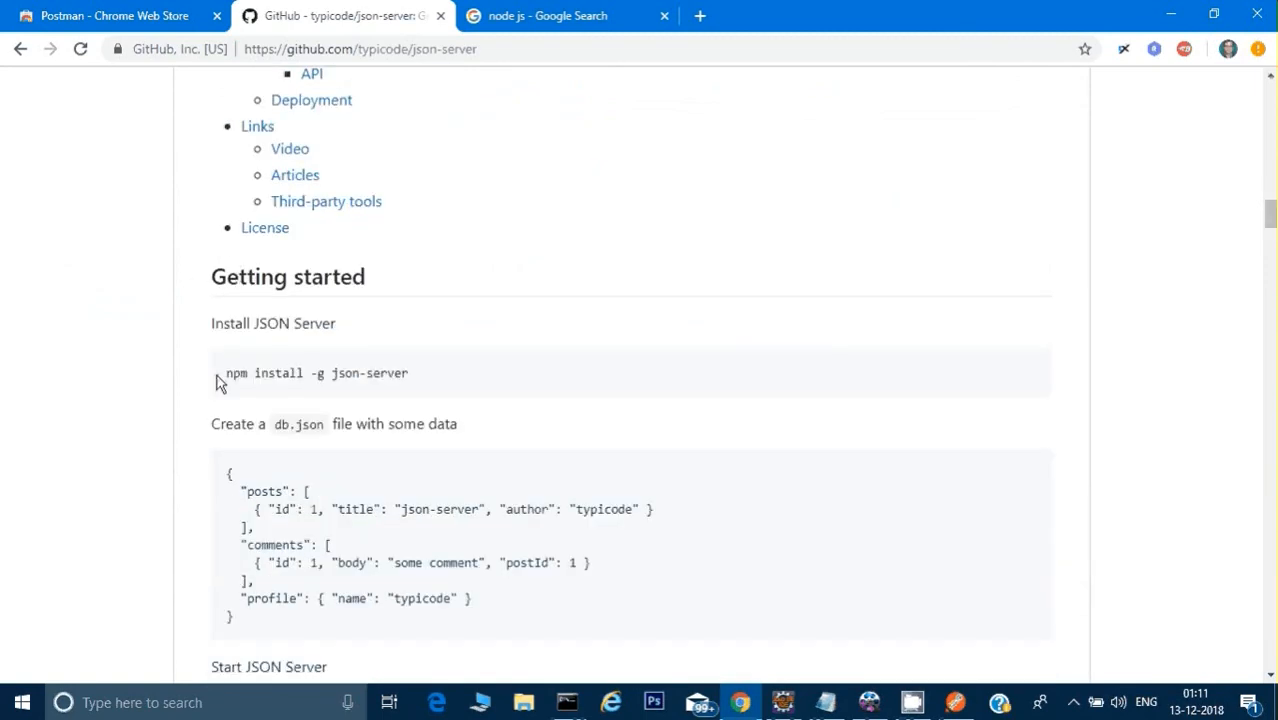
pyautogui.moveTo(222, 377); pyautogui.dragTo(401, 398)
pyautogui.hotkey('ctrl', 'c')
pyautogui.hotkey('alt', 'Tab')
pyautogui.rightClick(421, 394)
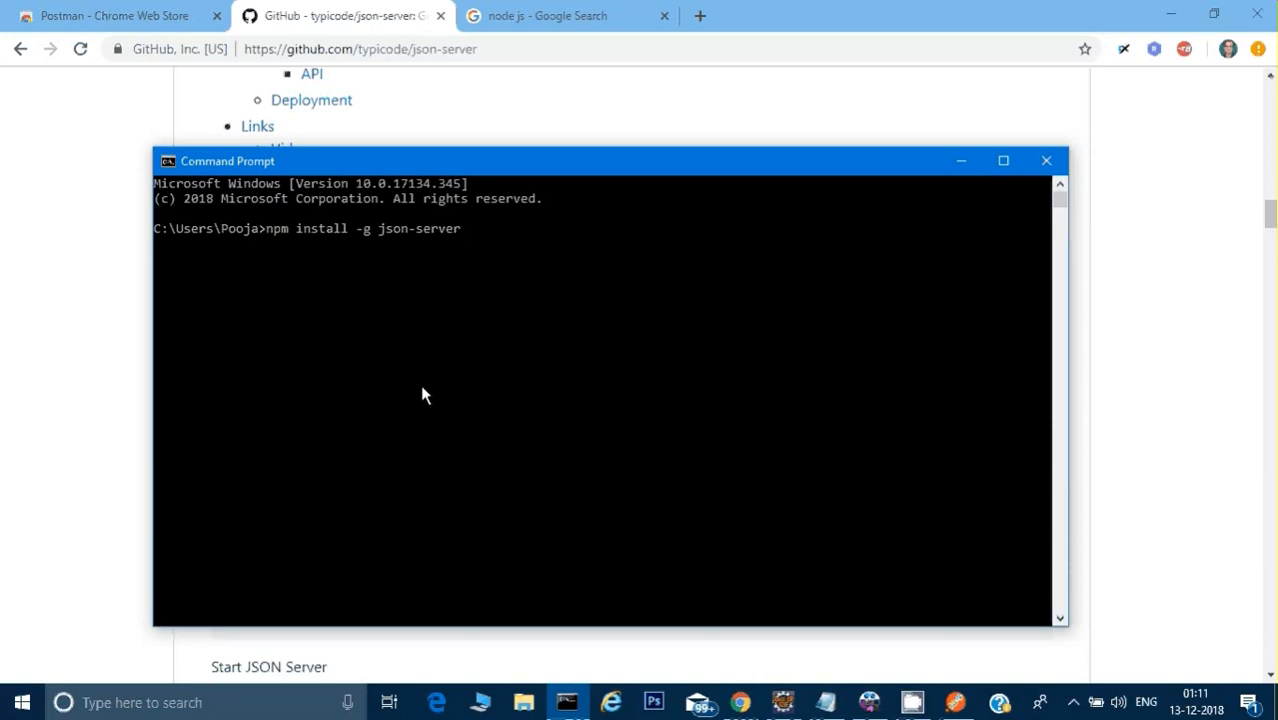
# Step: Return to the json-server README and highlight the instruction on creating a db.json file
pyautogui.hotkey('alt', 'Tab')
pyautogui.hotkey('alt', 'Tab')
pyautogui.hotkey('alt', 'Tab')
pyautogui.moveTo(213, 417); pyautogui.dragTo(338, 424)
pyautogui.click(330, 423)
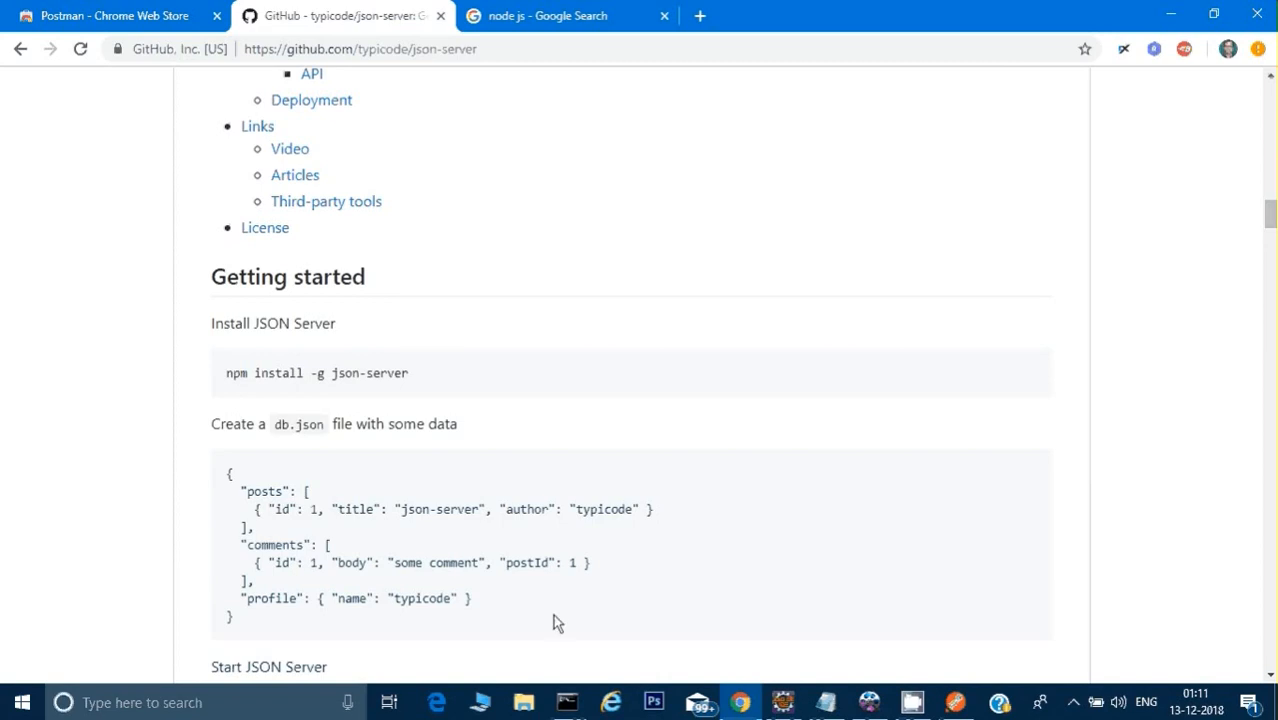
# Step: Open the Software folder on the Windows (C:) drive in File Explorer
pyautogui.click(523, 702)
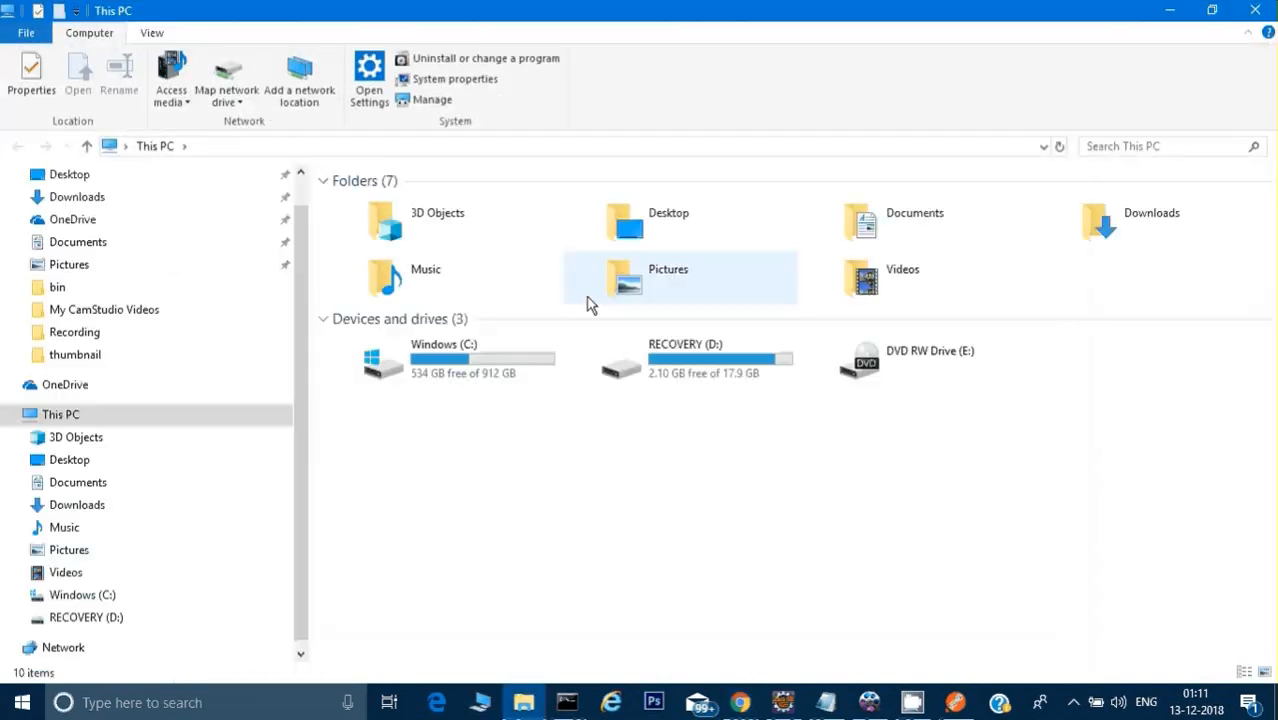
pyautogui.doubleClick(462, 375)
pyautogui.click(388, 306)
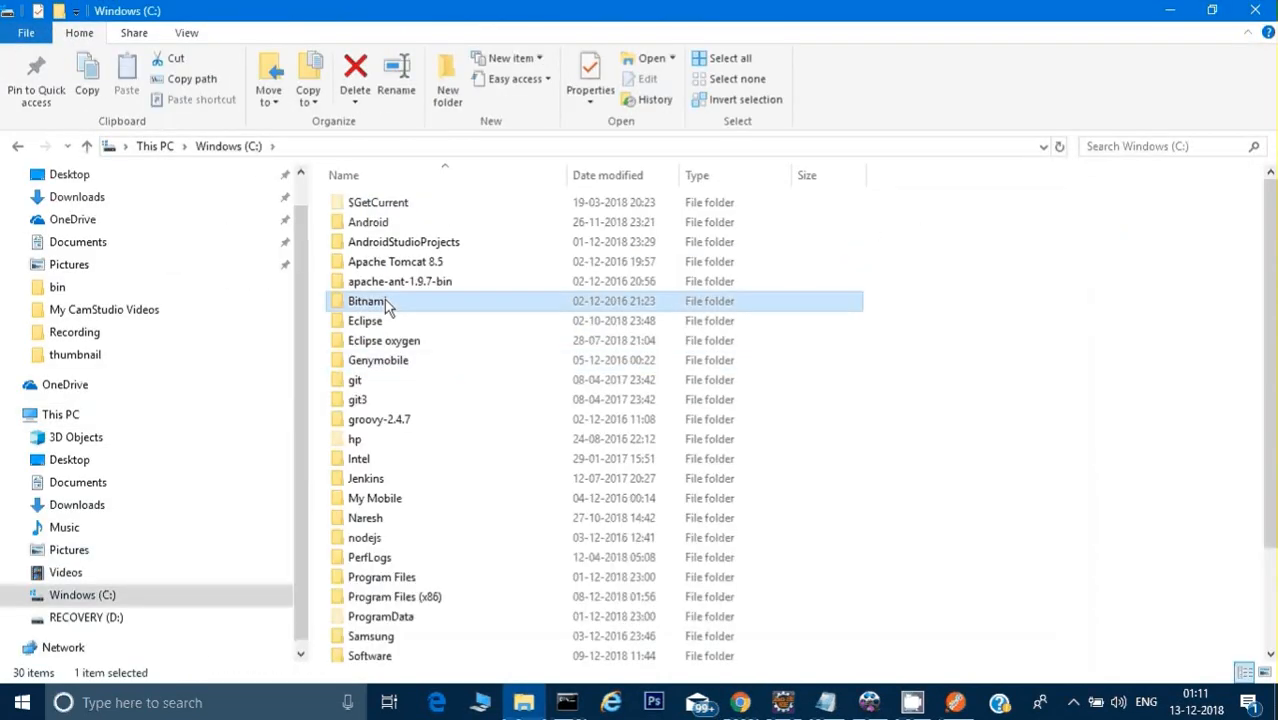
pyautogui.press('s')
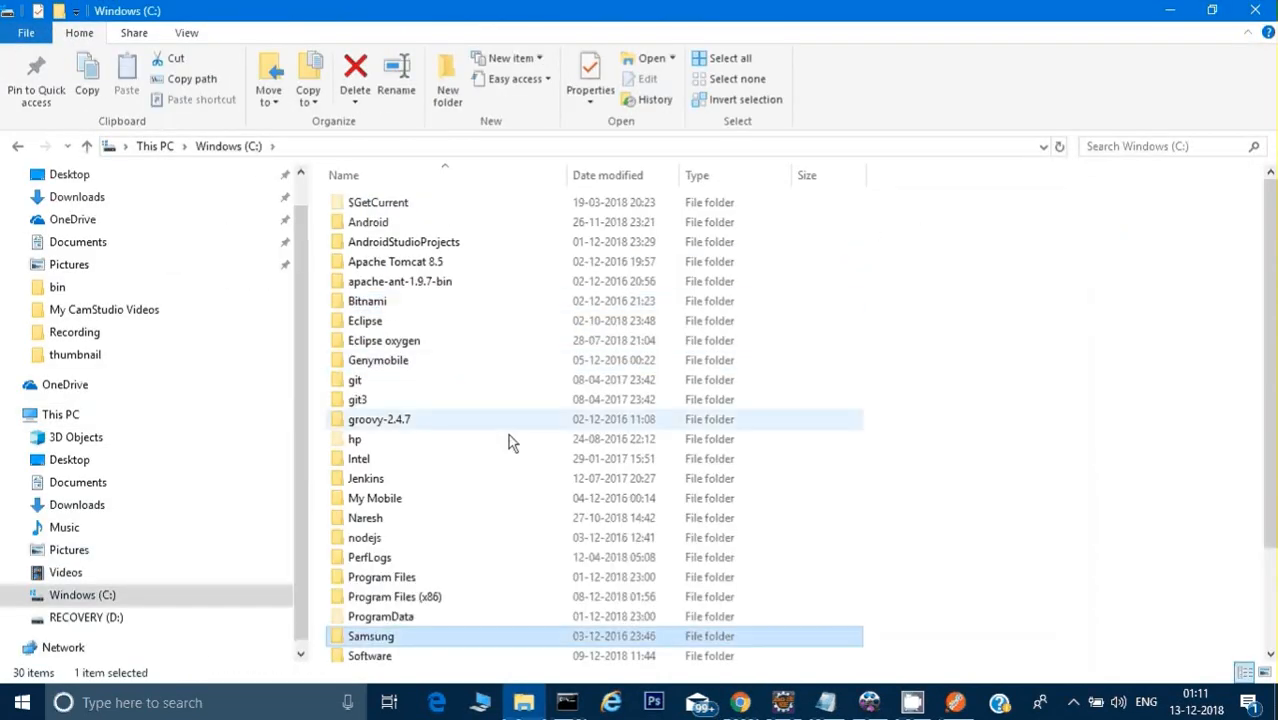
pyautogui.doubleClick(392, 656)
# Step: Find and open the json folder inside C:\Software
pyautogui.click(385, 305)
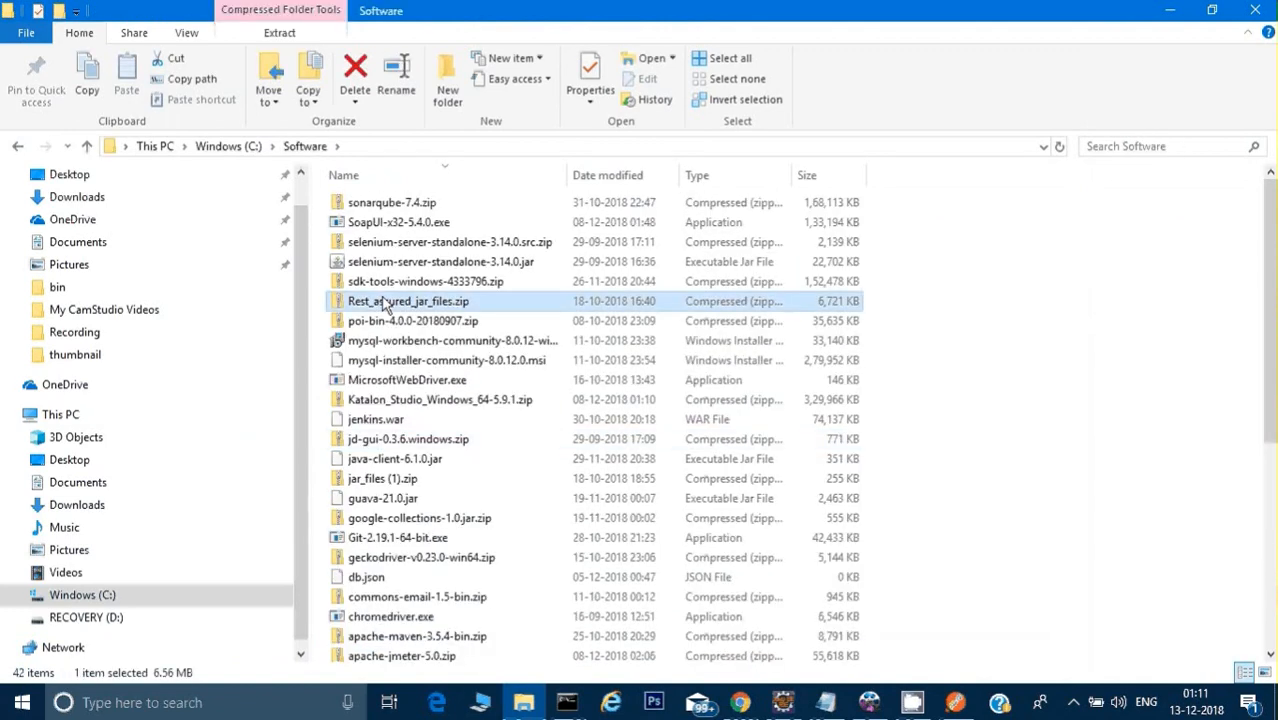
pyautogui.press('j')
pyautogui.press('j')
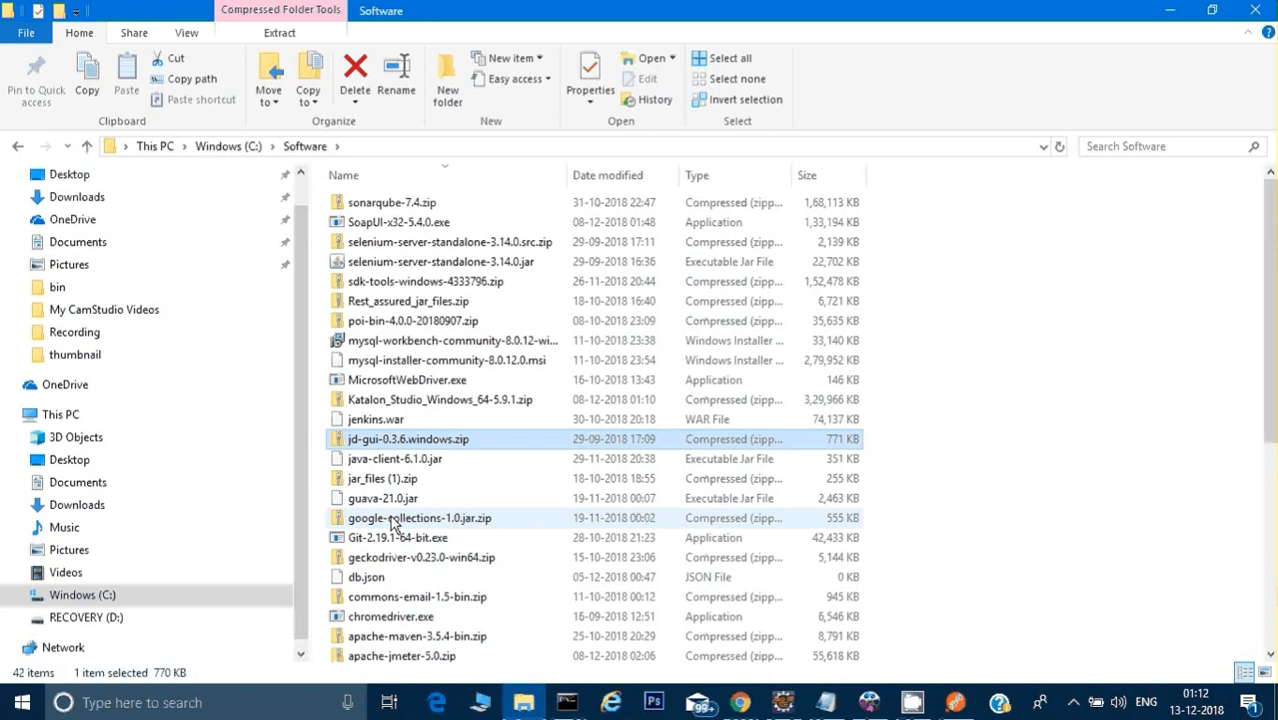
pyautogui.press('j')
pyautogui.press('j')
pyautogui.press('j')
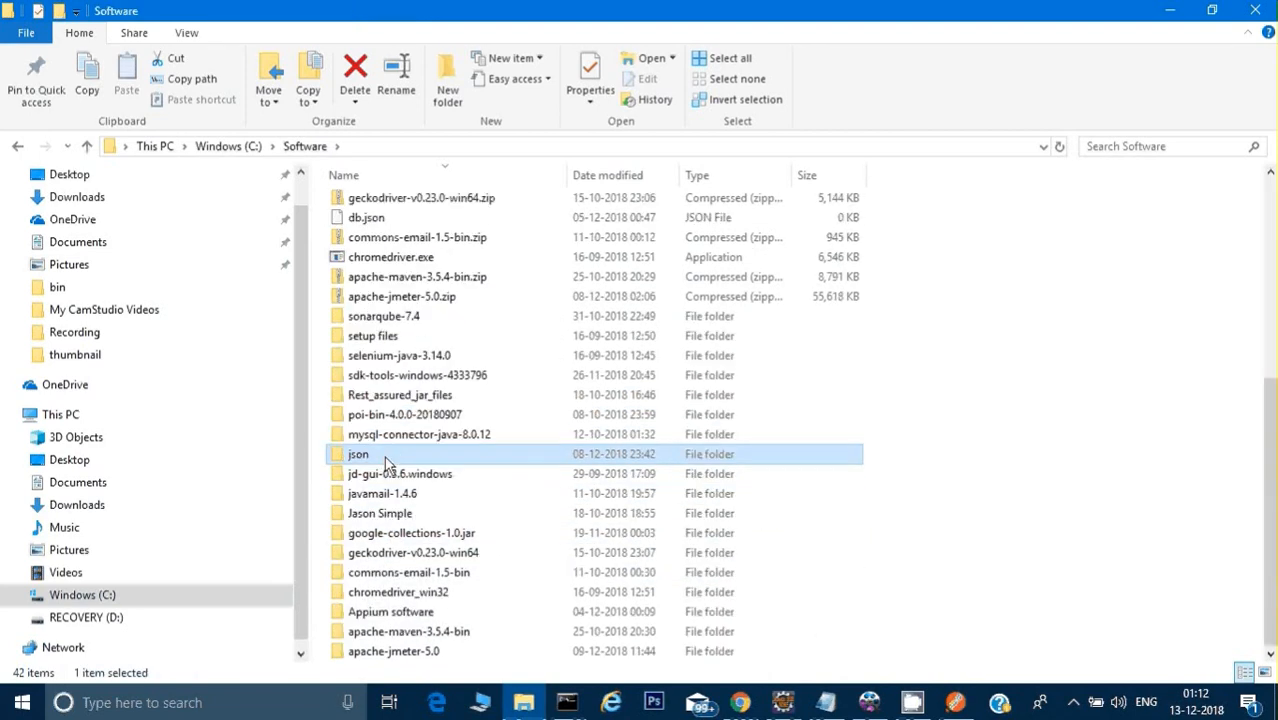
pyautogui.doubleClick(385, 456)
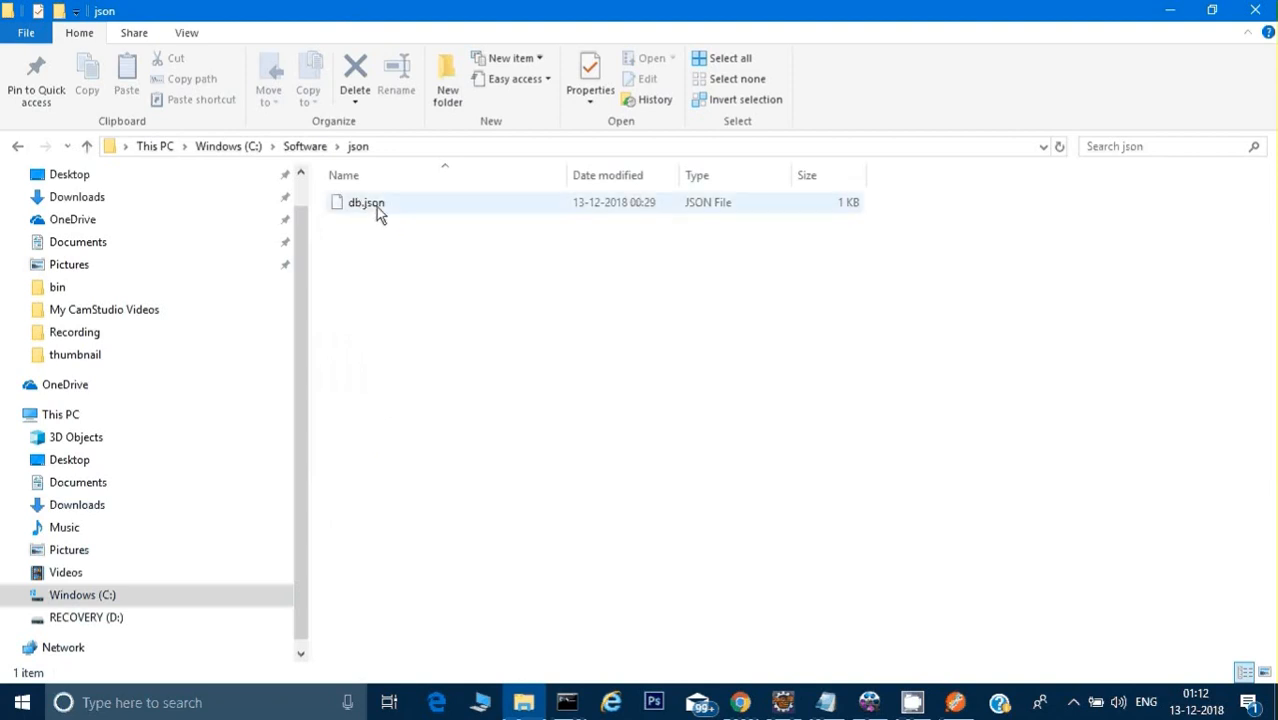
# Step: Copy the full sample db.json data block from the README and return to the json folder
pyautogui.hotkey('alt', 'Tab')
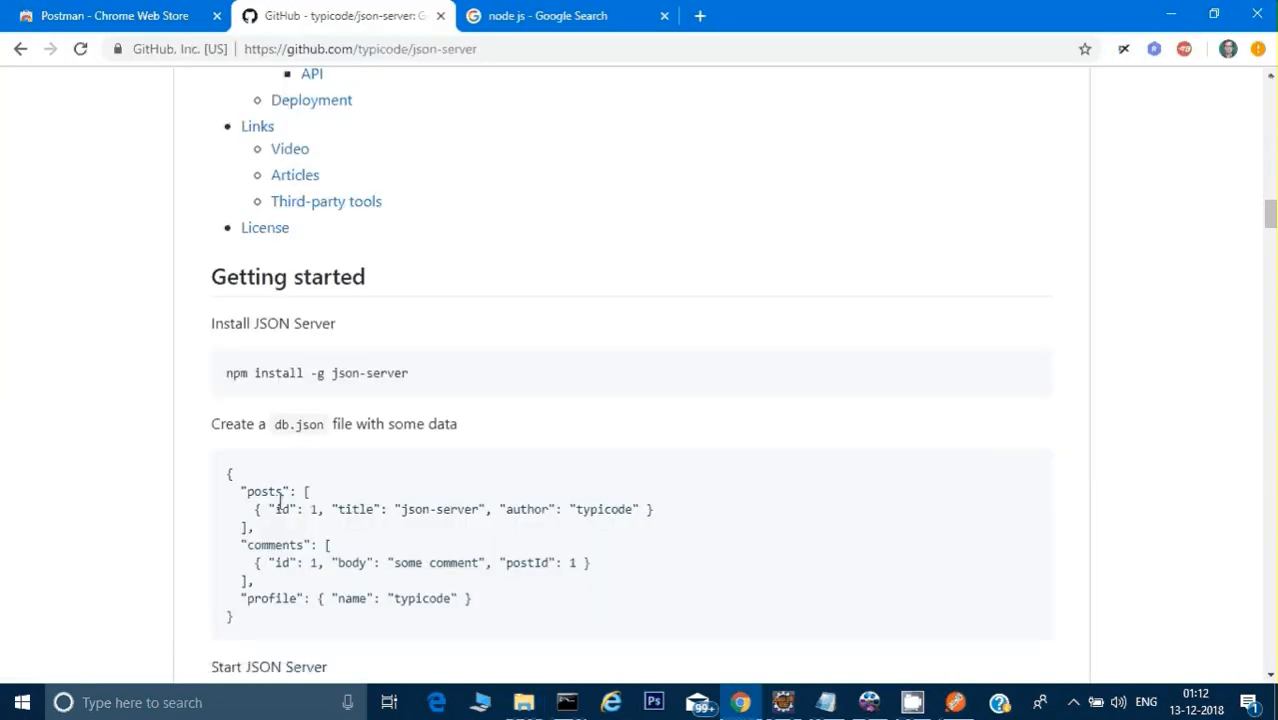
pyautogui.moveTo(230, 476); pyautogui.dragTo(234, 593)
pyautogui.moveTo(230, 476); pyautogui.dragTo(263, 608)
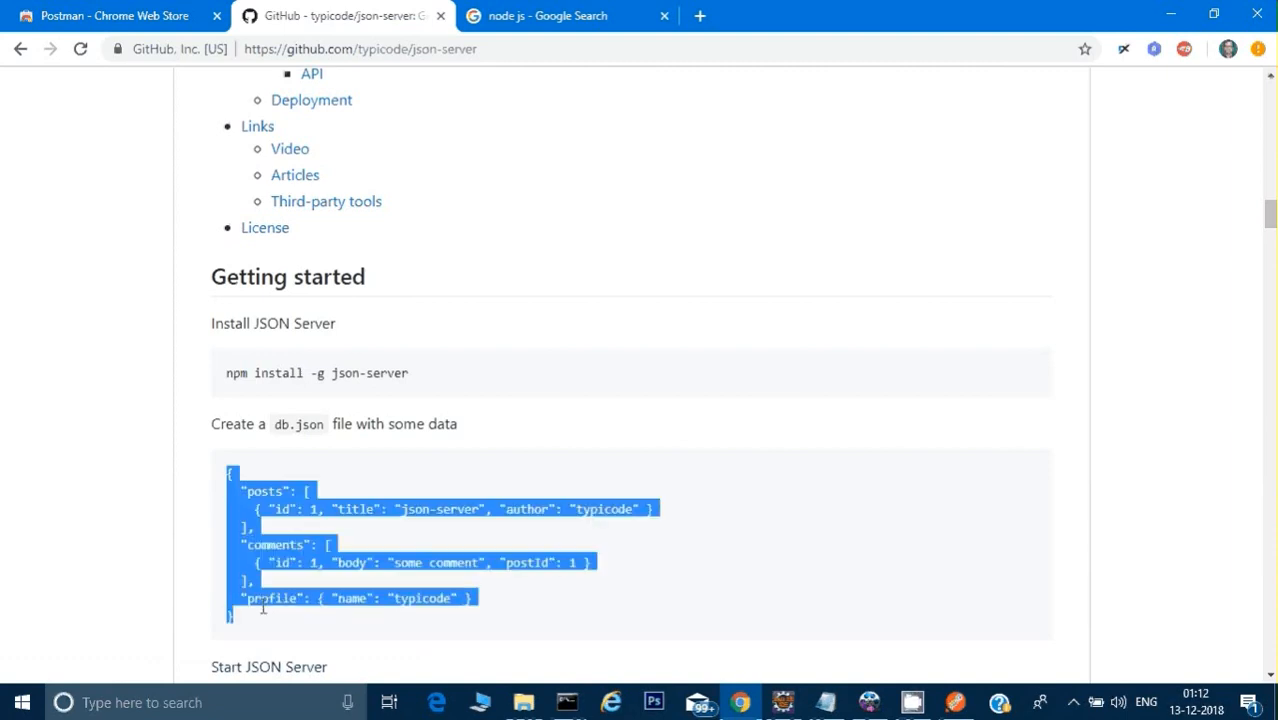
pyautogui.hotkey('alt', 'Tab')
# Step: Replace the contents of db.json in Notepad++ with the copied sample data, save and close the file, and minimize the editor
pyautogui.rightClick(352, 205)
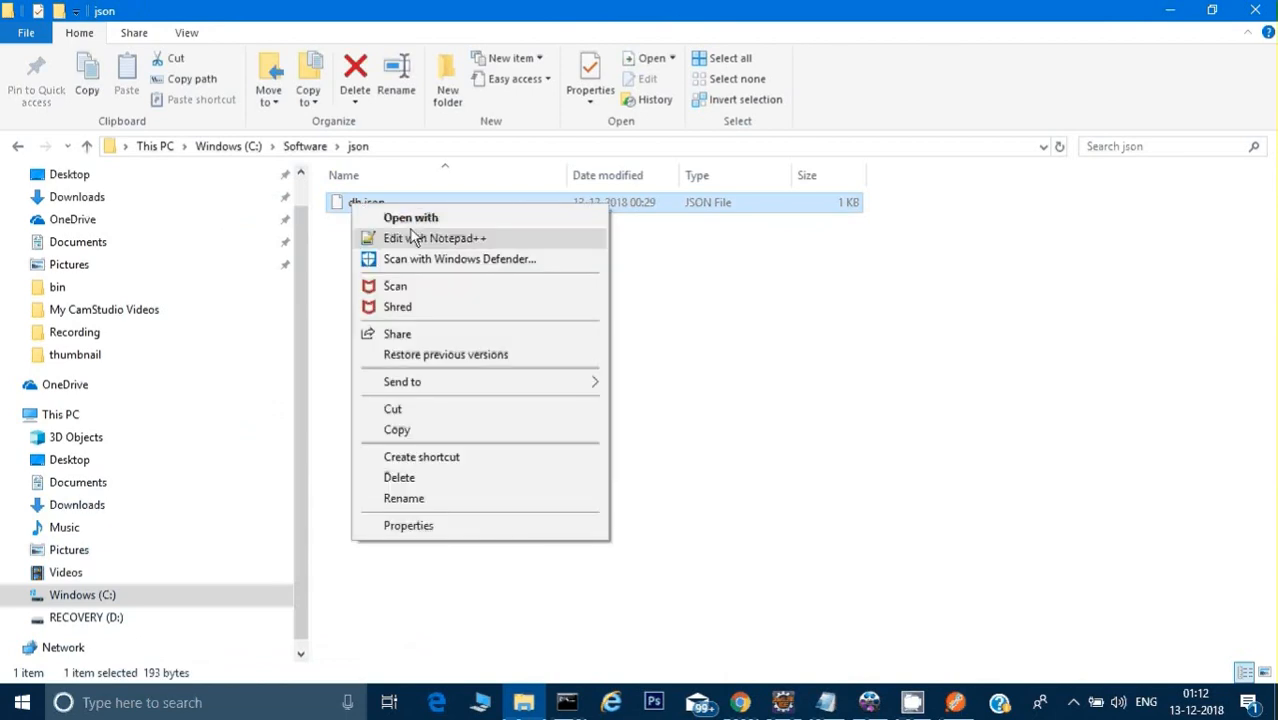
pyautogui.click(418, 238)
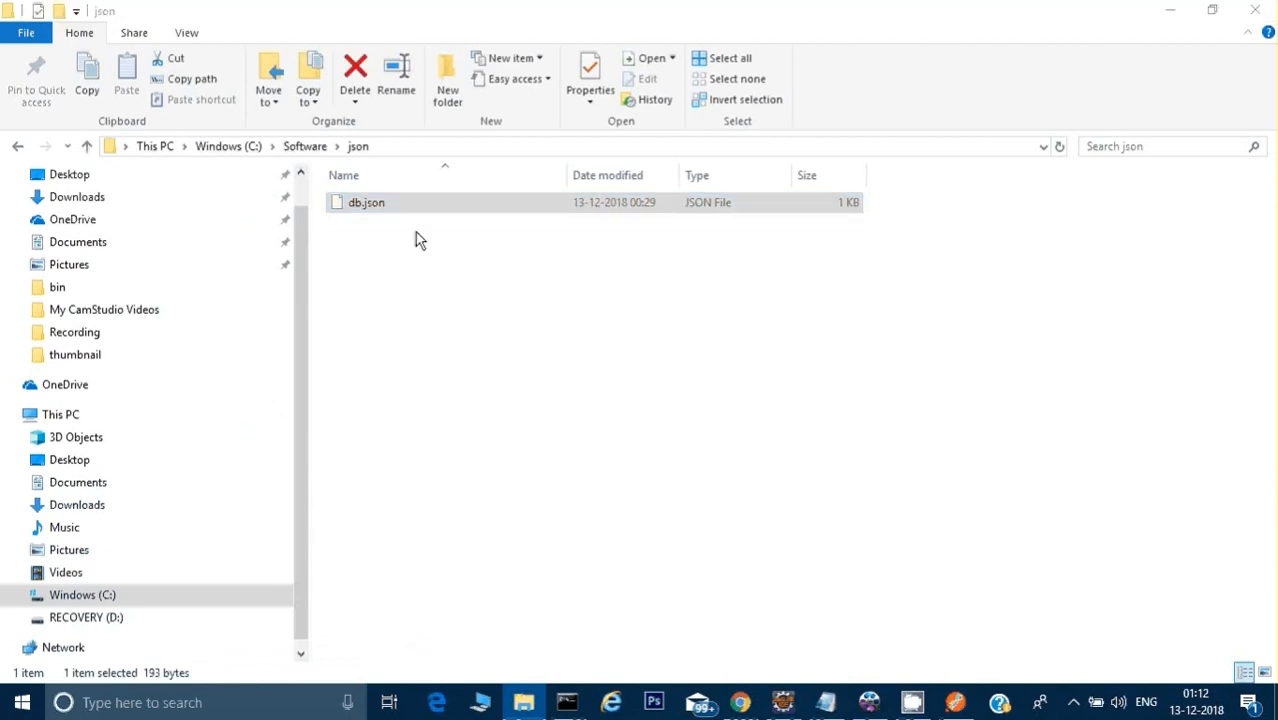
pyautogui.hotkey('ctrl', 'a')
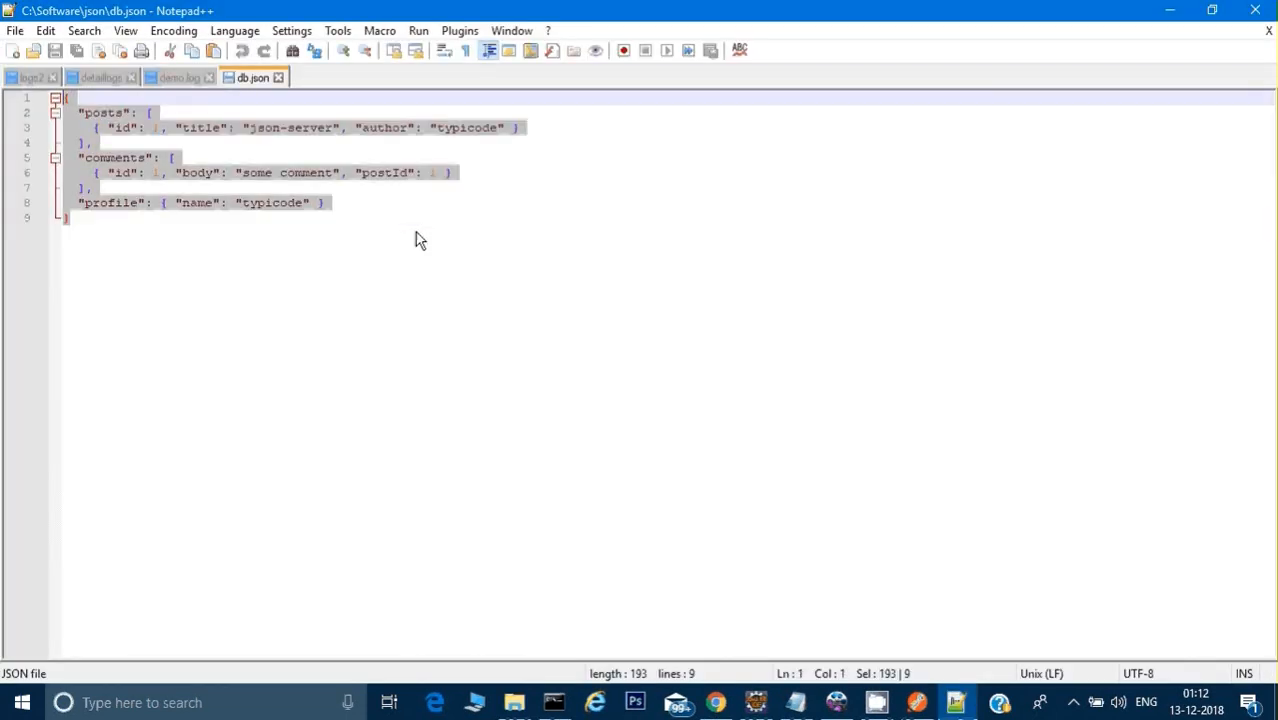
pyautogui.press('BackSpace')
pyautogui.hotkey('ctrl', 'v')
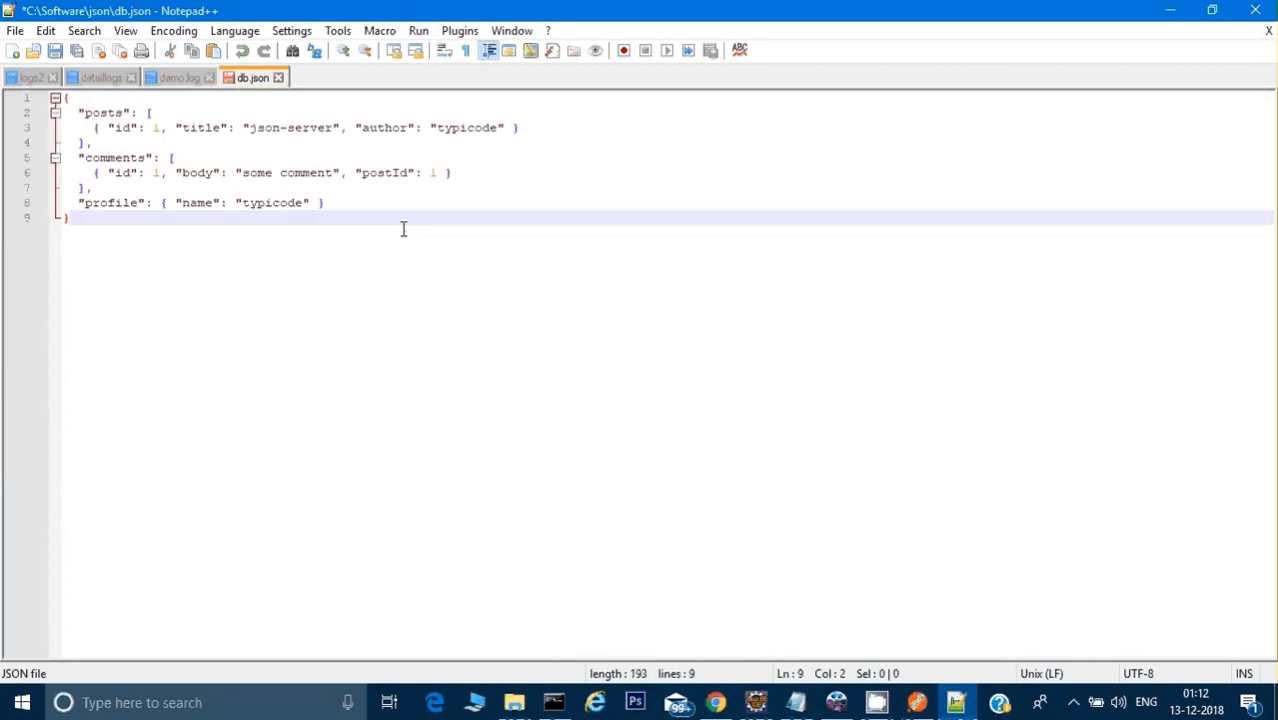
pyautogui.hotkey('ctrl', 's')
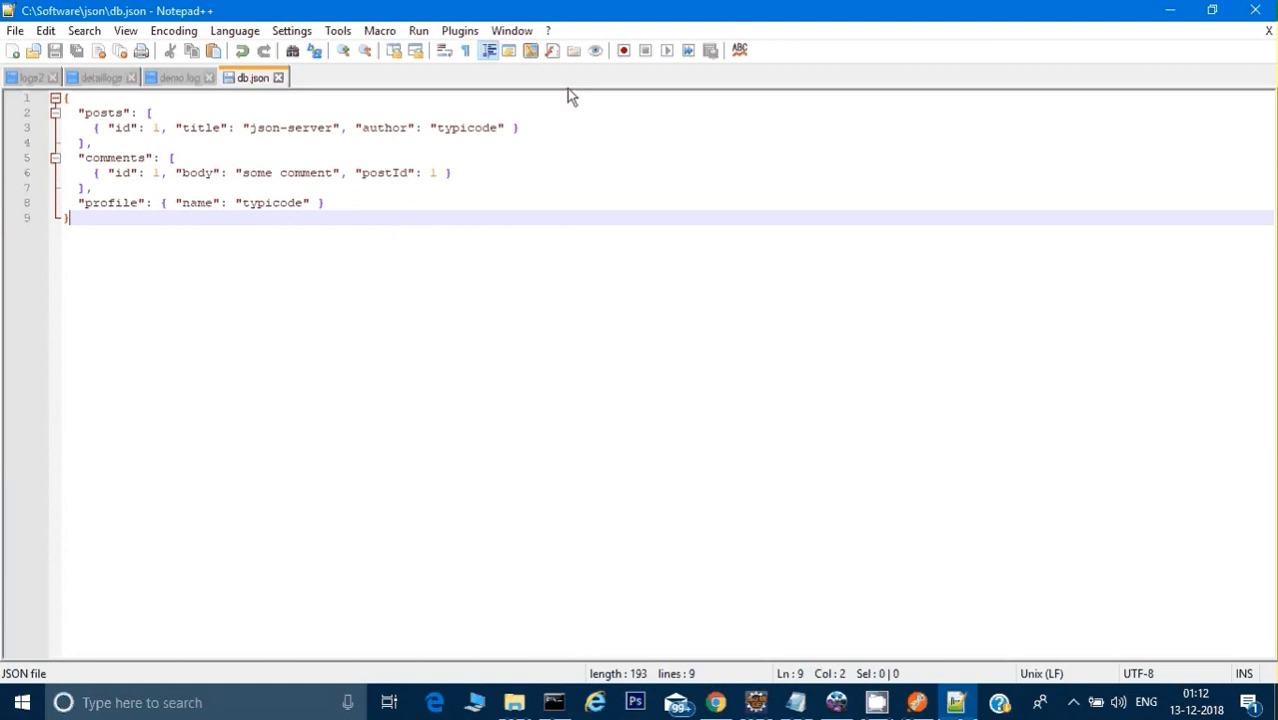
pyautogui.click(278, 78)
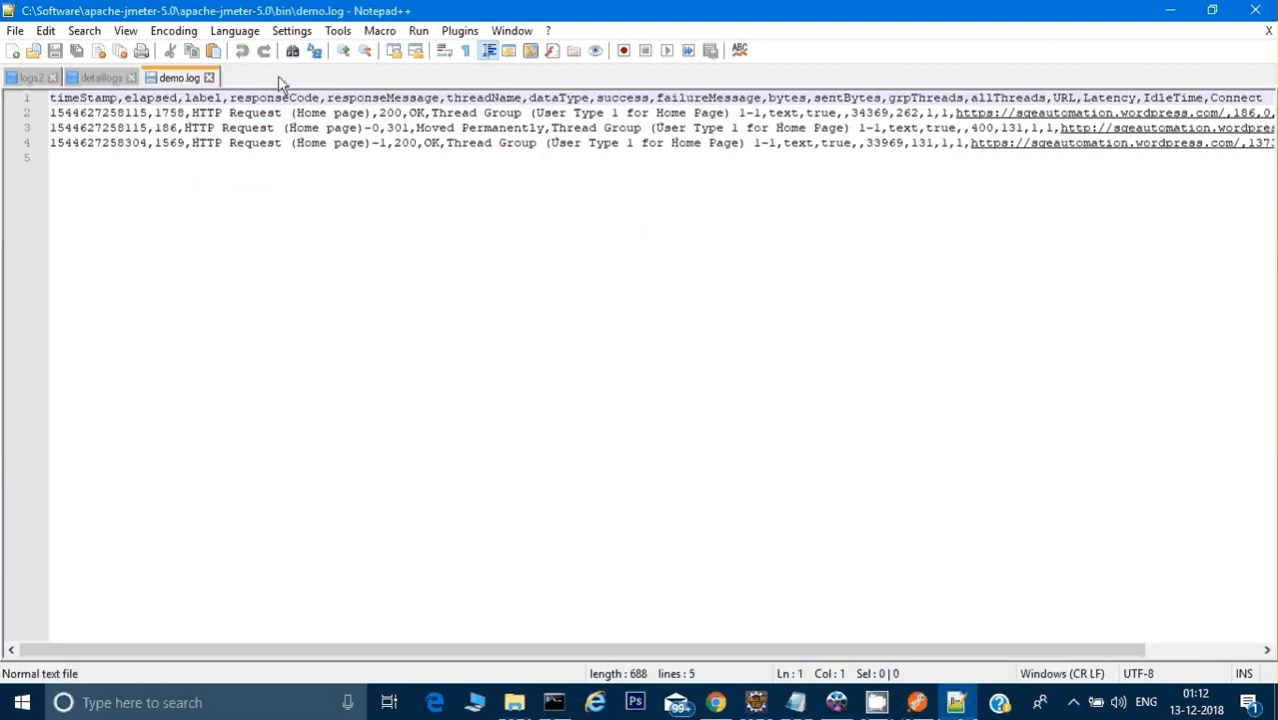
pyautogui.click(1176, 10)
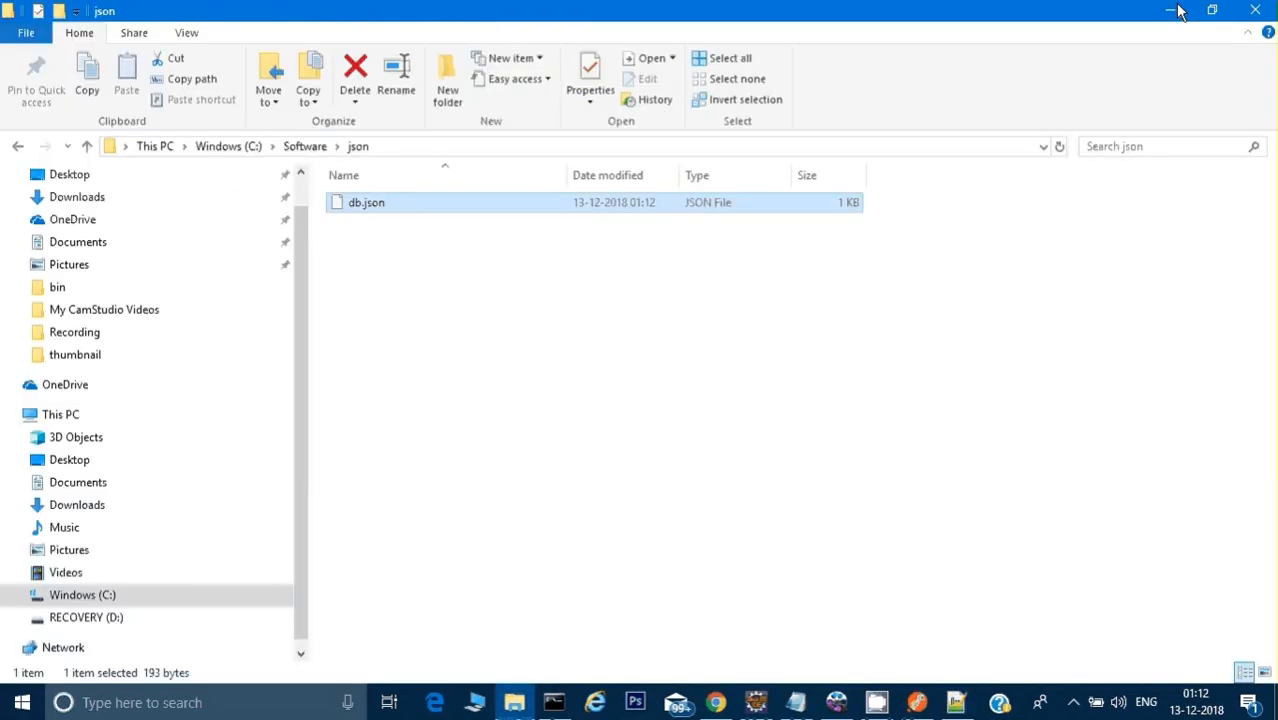
# Step: Open a command prompt directly in the C:\Software\json folder
pyautogui.click(403, 146)
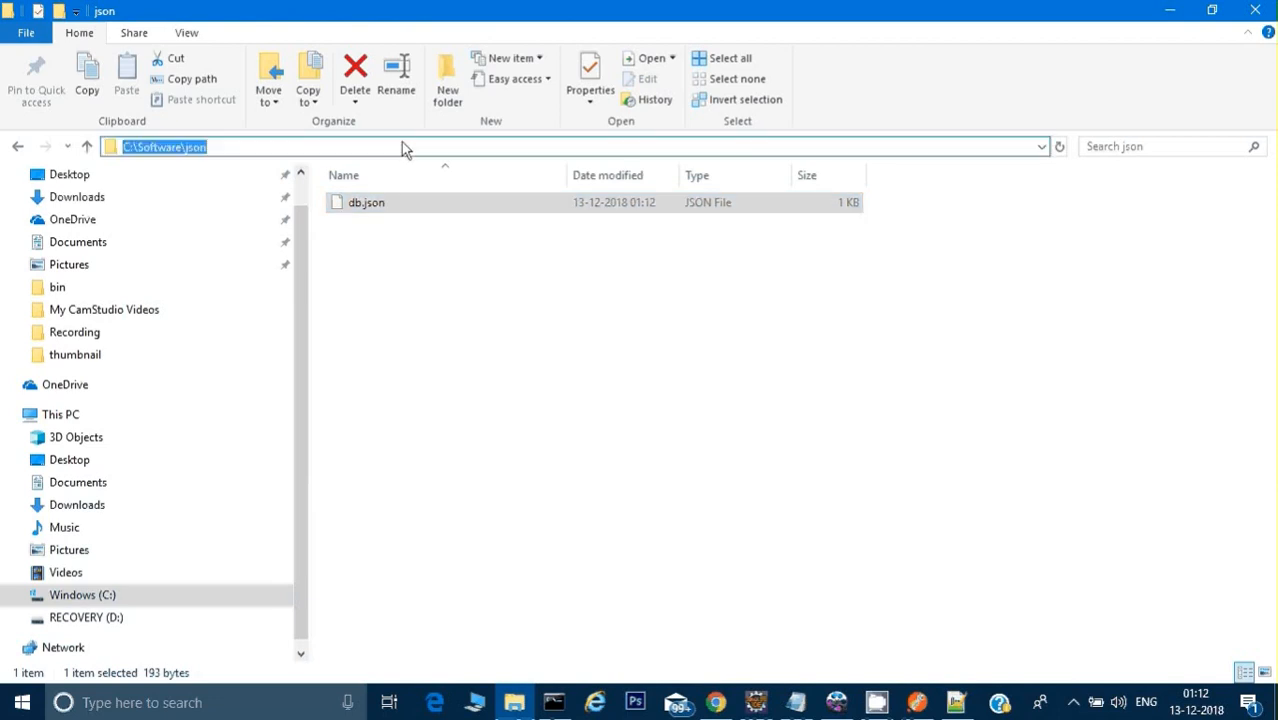
pyautogui.write('cmd')
pyautogui.press('Return')
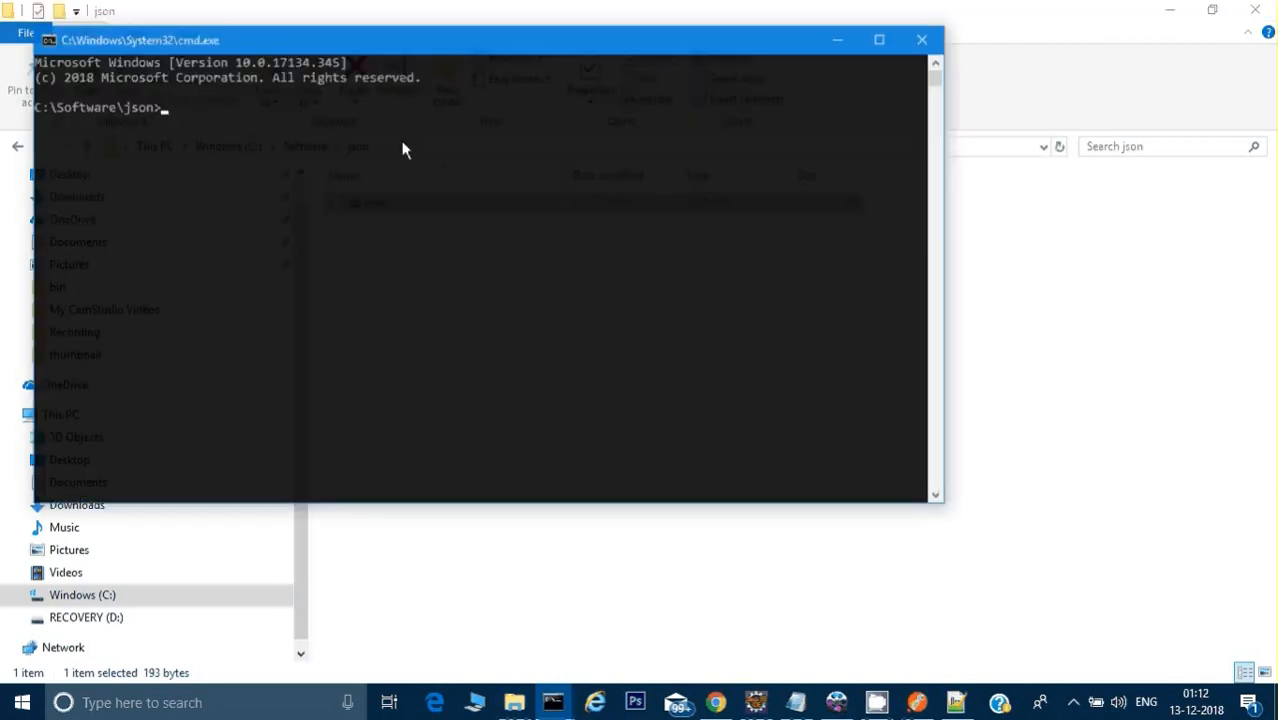
# Step: Copy the start command "json-server --watch db.json" from the README and run it in the C:\Software\json command prompt
pyautogui.click(716, 702)
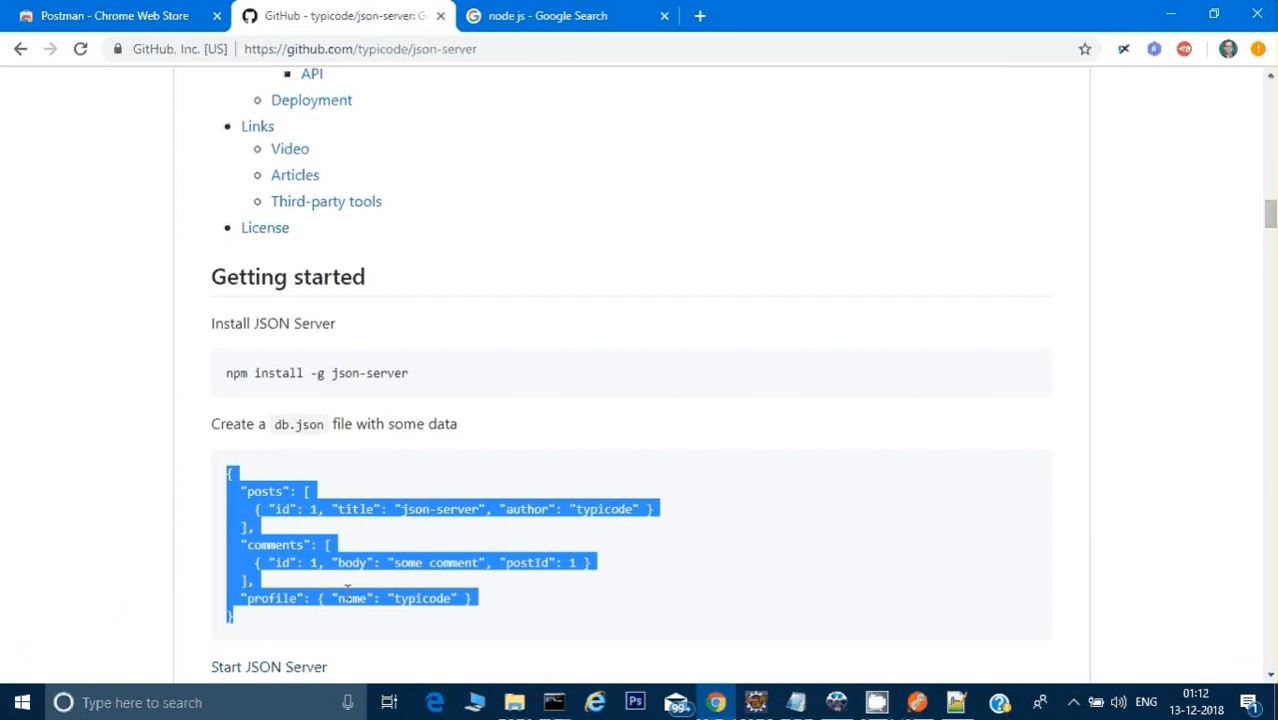
pyautogui.scroll(-2, 615, 462)
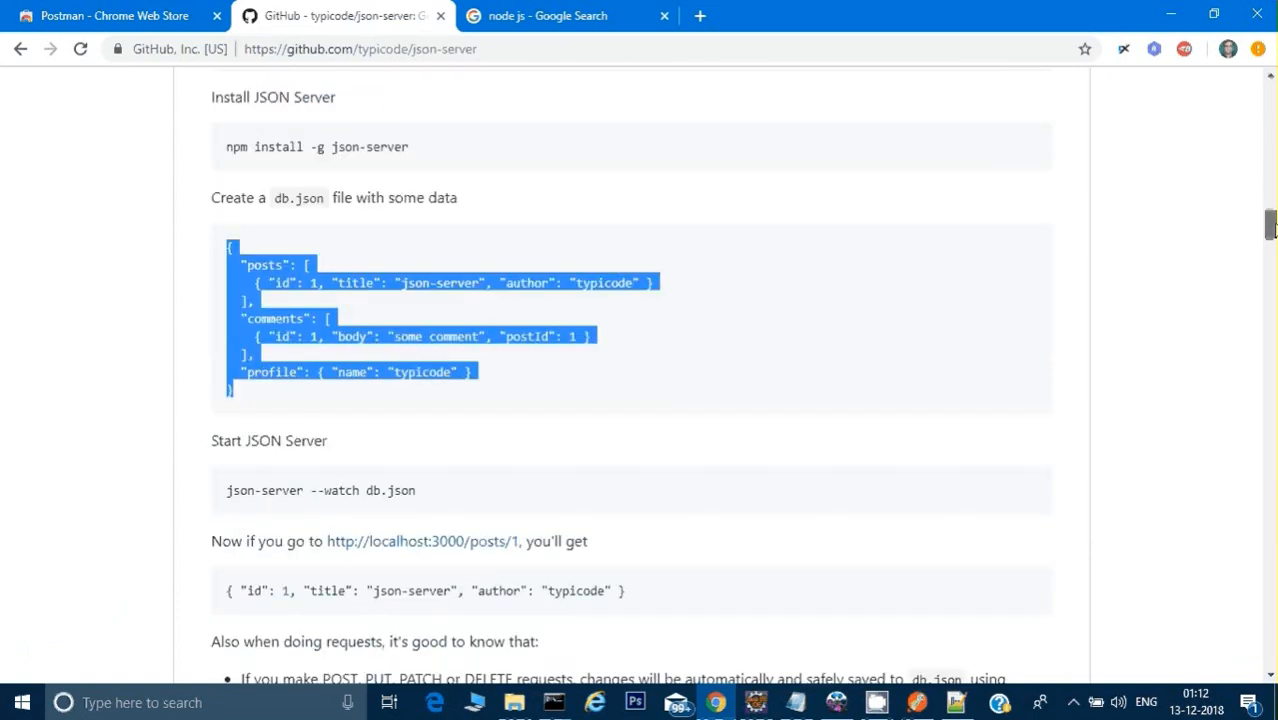
pyautogui.click(229, 493)
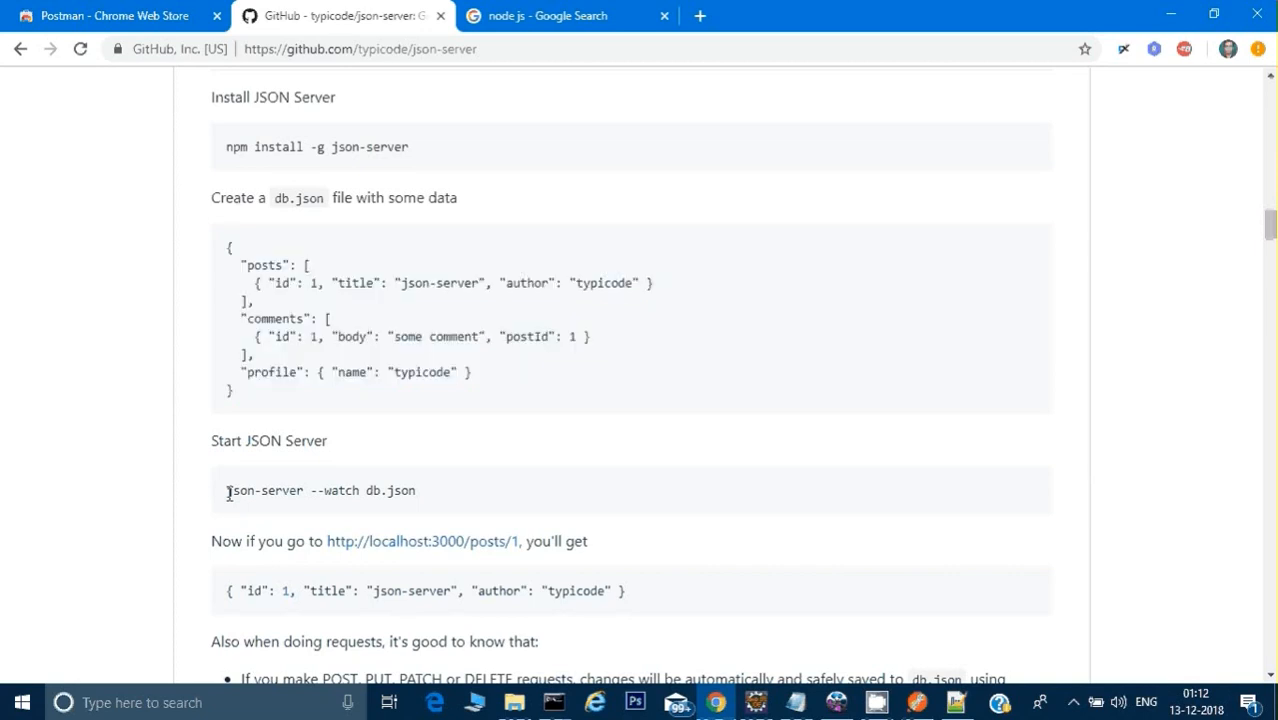
pyautogui.moveTo(229, 493); pyautogui.dragTo(460, 493)
pyautogui.hotkey('alt', 'Tab')
pyautogui.rightClick(194, 112)
pyautogui.press('Return')
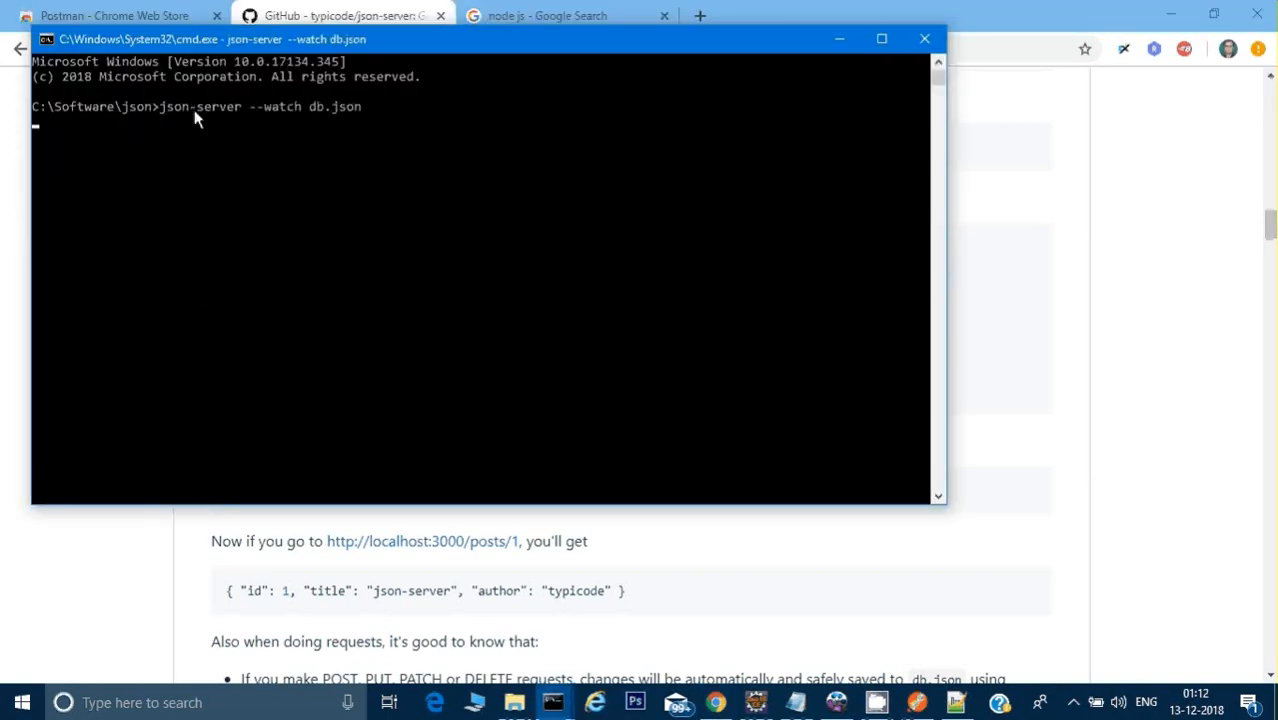
pyautogui.click(250, 22)
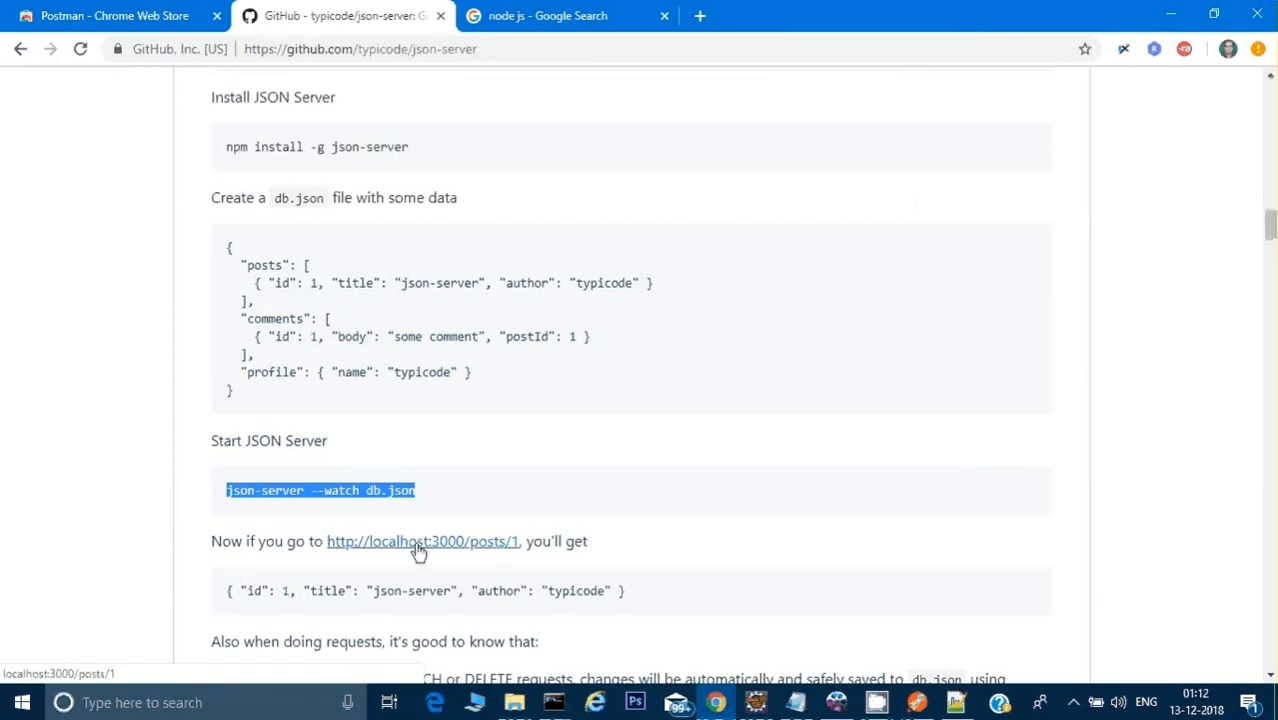
pyautogui.click(491, 549)
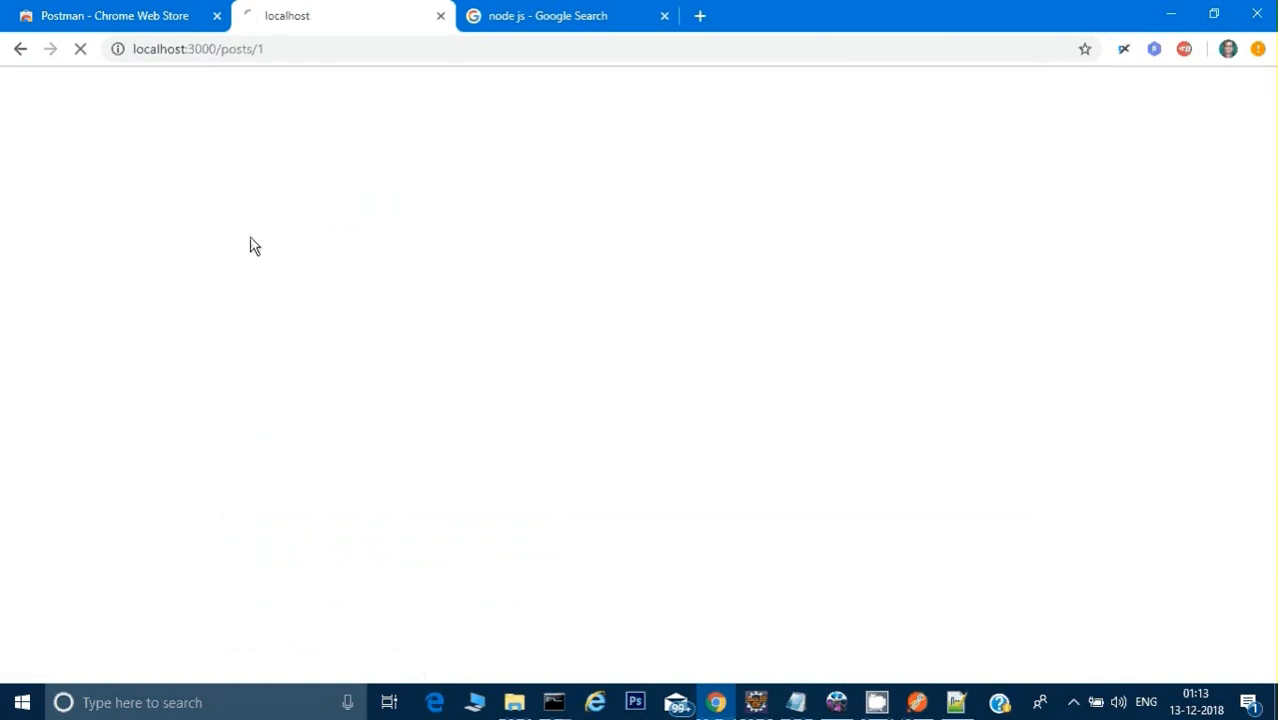
pyautogui.click(291, 50)
pyautogui.hotkey('ctrl', 'c')
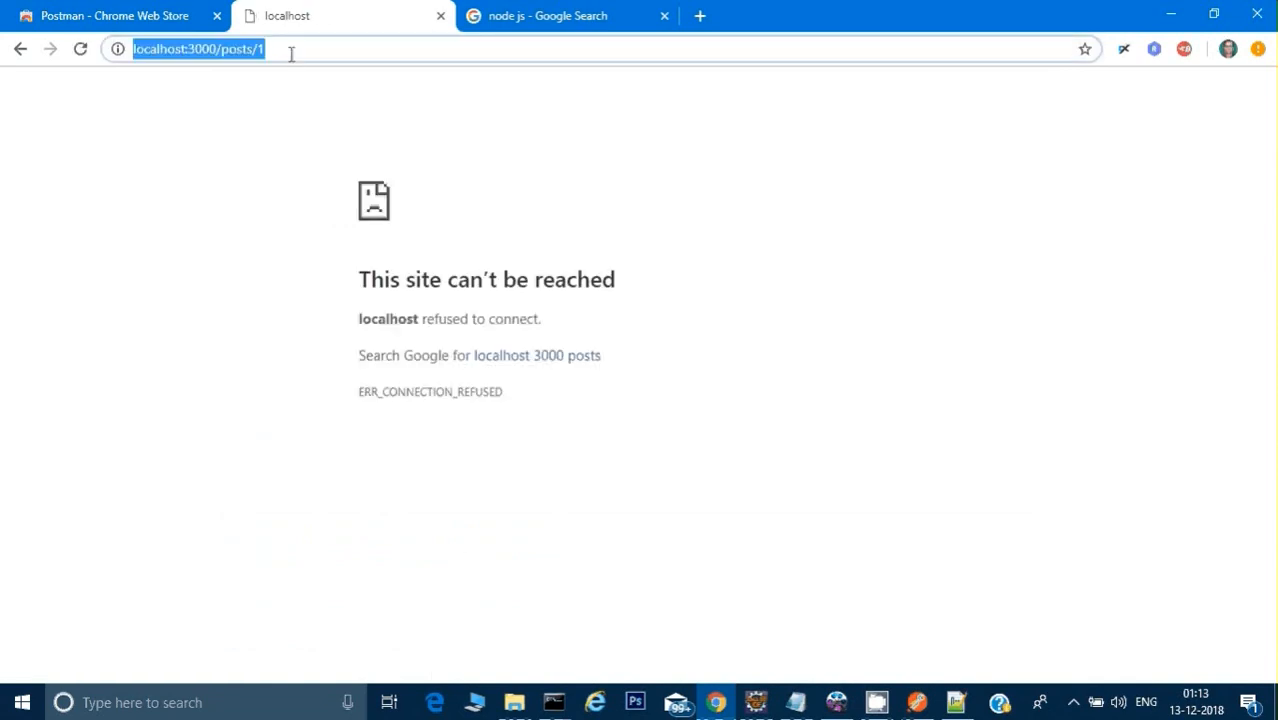
# Step: Close the unreachable localhost browser tab, switch to Postman, and dismiss its deprecation notice and Create New window
pyautogui.click(441, 17)
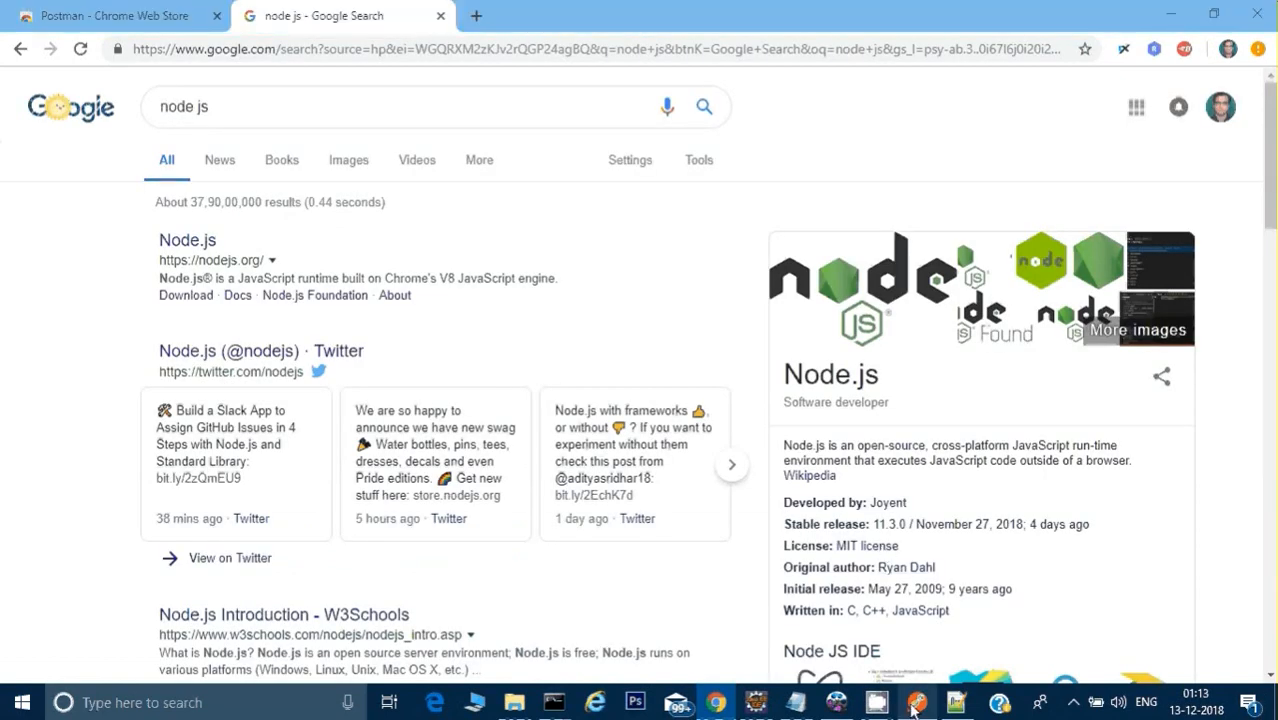
pyautogui.click(916, 704)
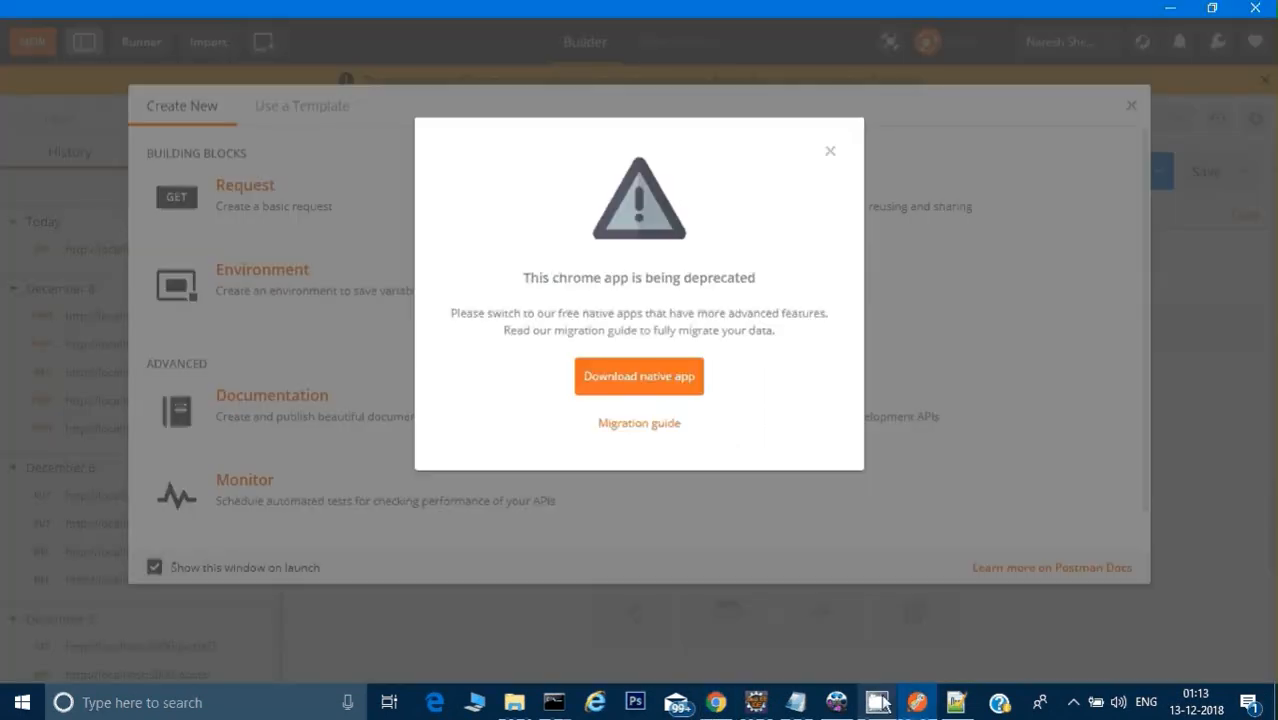
pyautogui.click(831, 153)
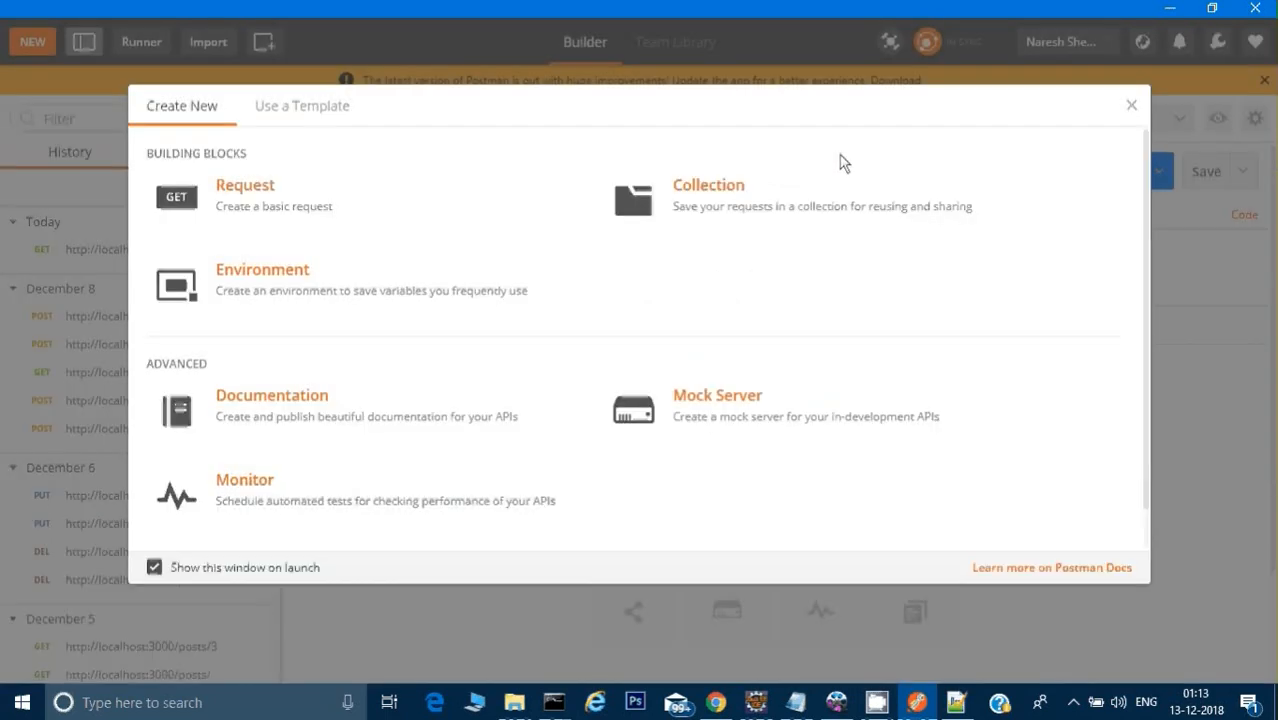
pyautogui.click(1131, 106)
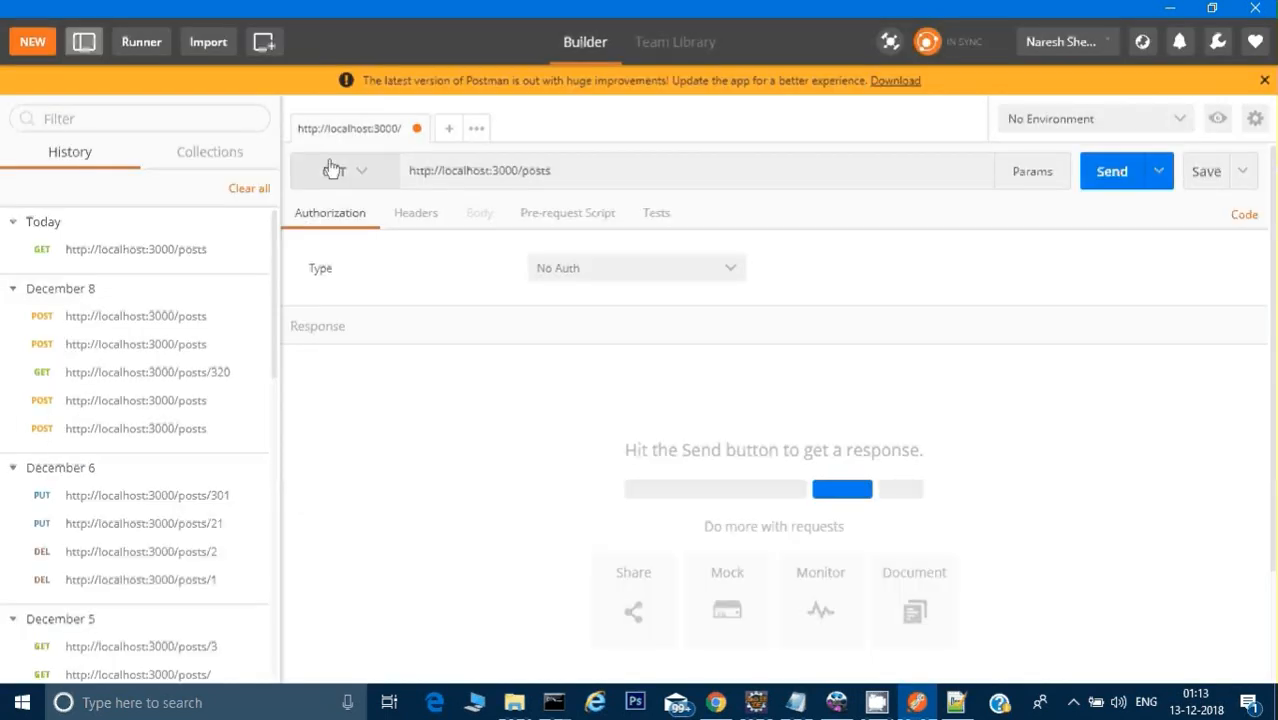
pyautogui.click(386, 171)
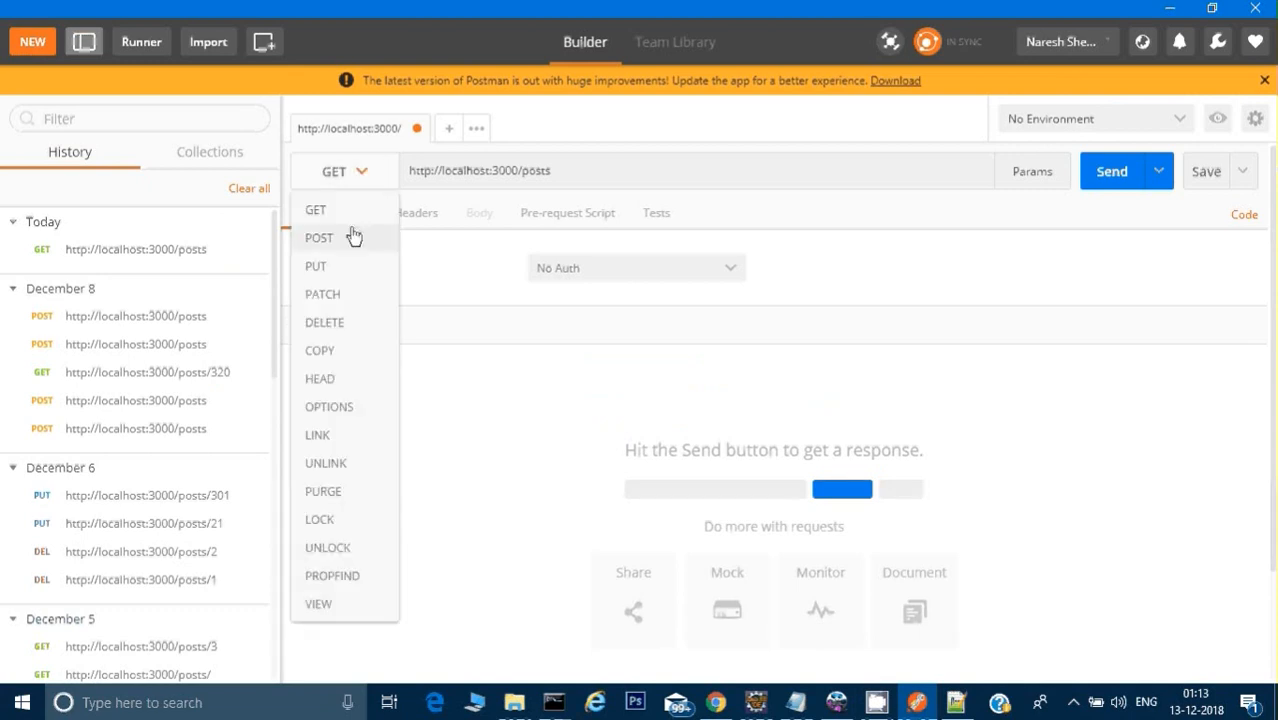
pyautogui.moveTo(578, 172); pyautogui.dragTo(411, 175)
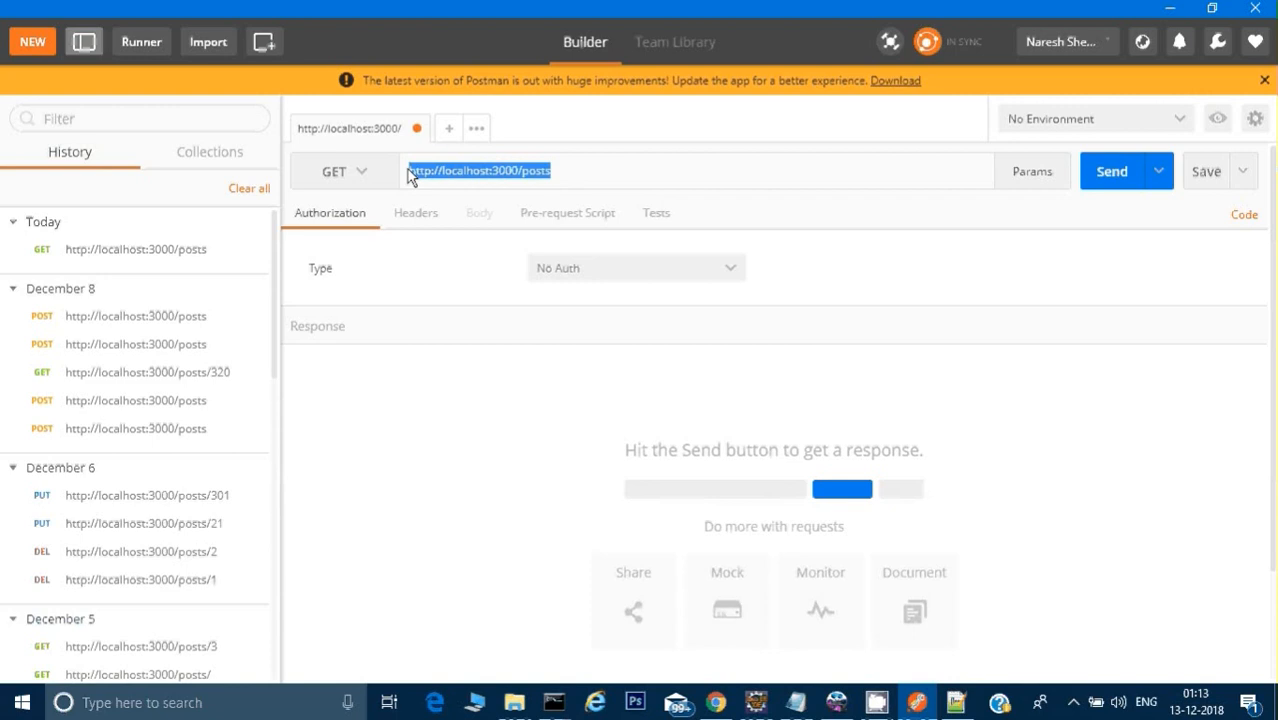
pyautogui.hotkey('ctrl', 'v')
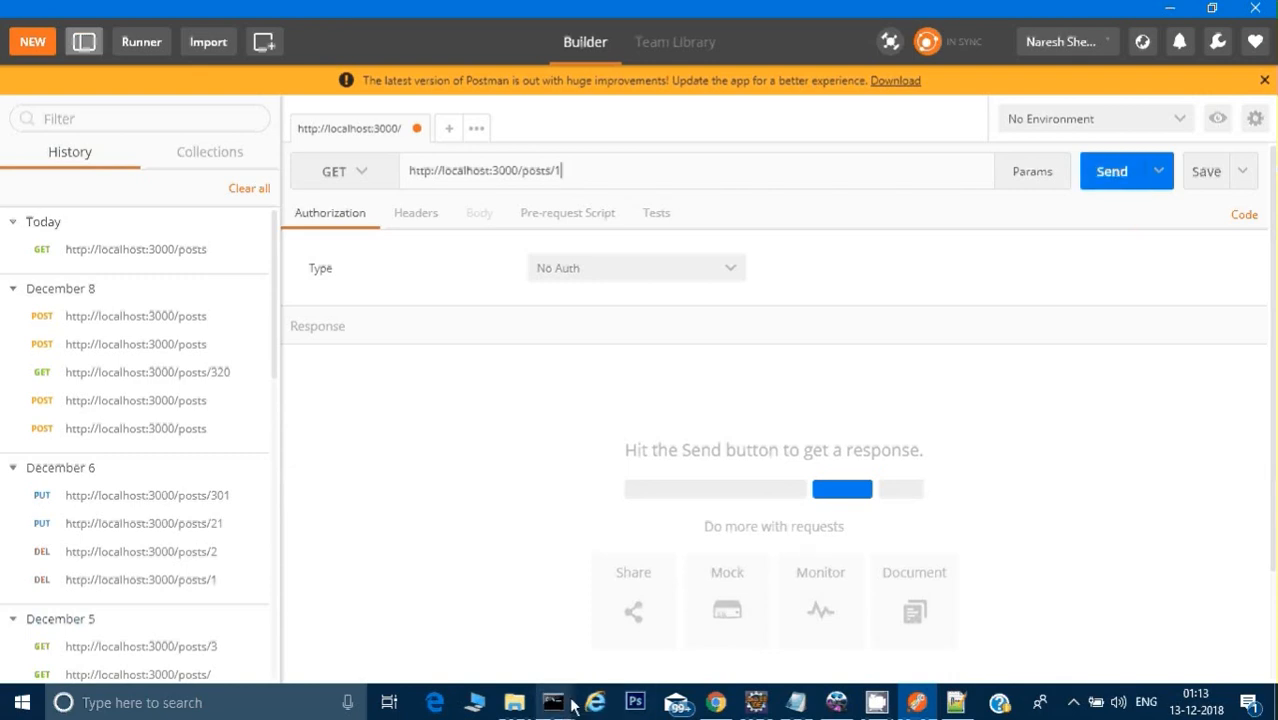
# Step: Check the posts resource URL in the json-server command prompt, then send the GET request in Postman and highlight the JSON response
pyautogui.moveTo(553, 702)
pyautogui.click(587, 662)
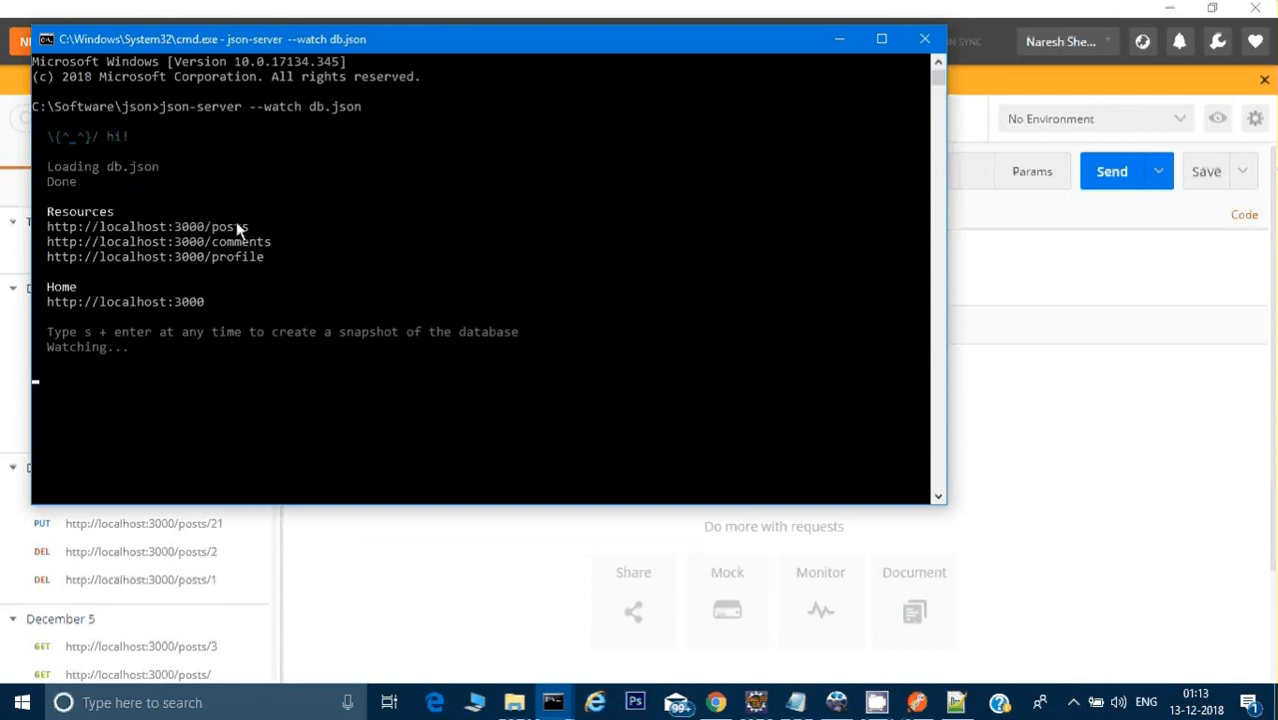
pyautogui.moveTo(255, 228); pyautogui.dragTo(47, 230)
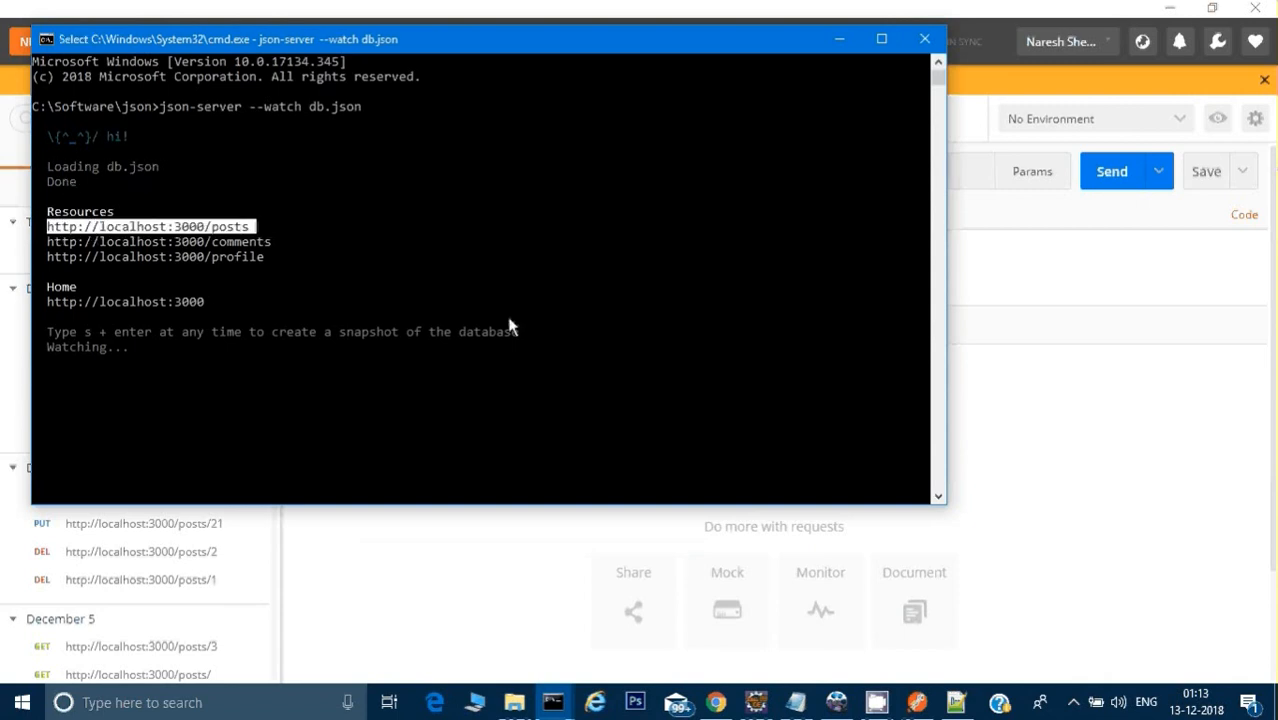
pyautogui.click(1125, 360)
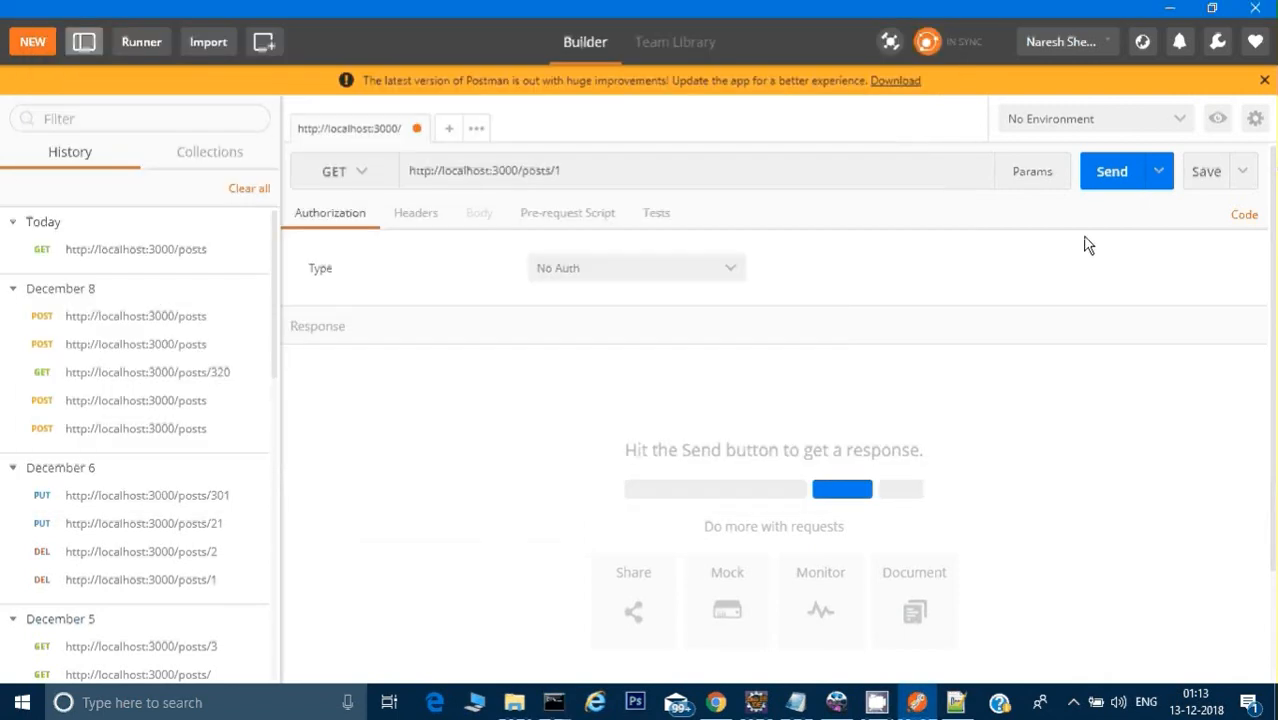
pyautogui.click(1113, 172)
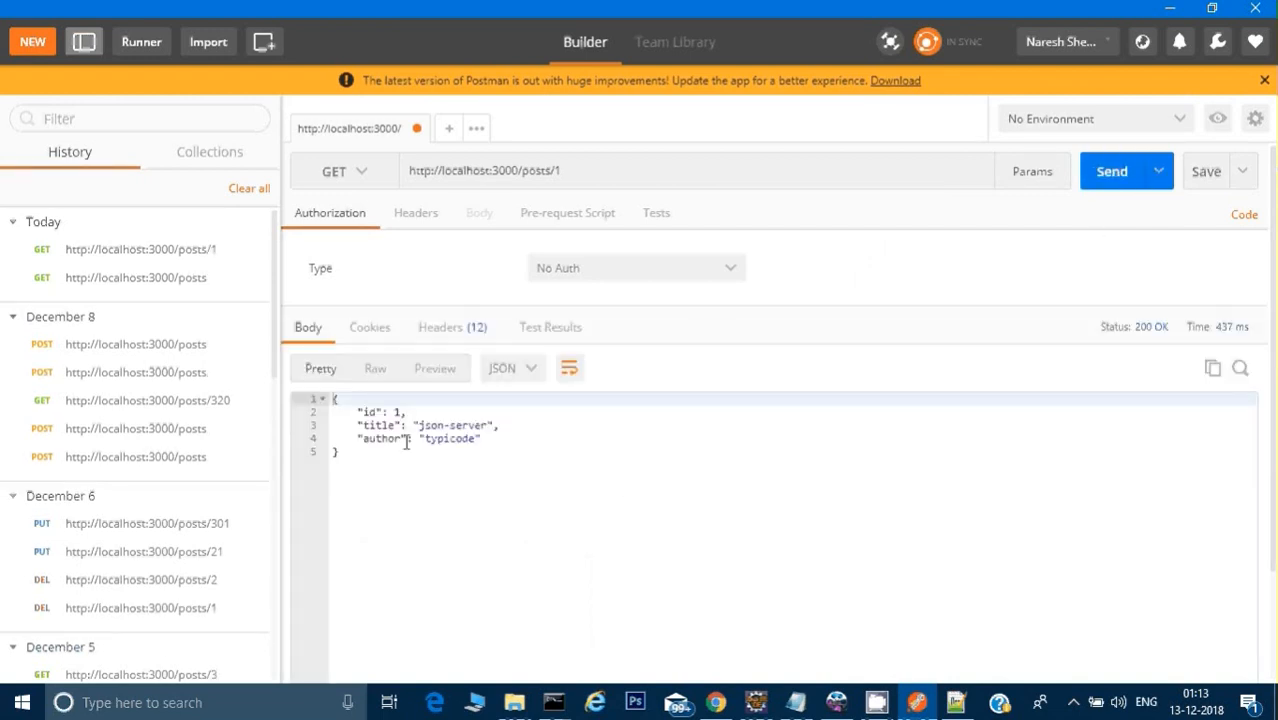
pyautogui.moveTo(371, 463); pyautogui.dragTo(316, 398)
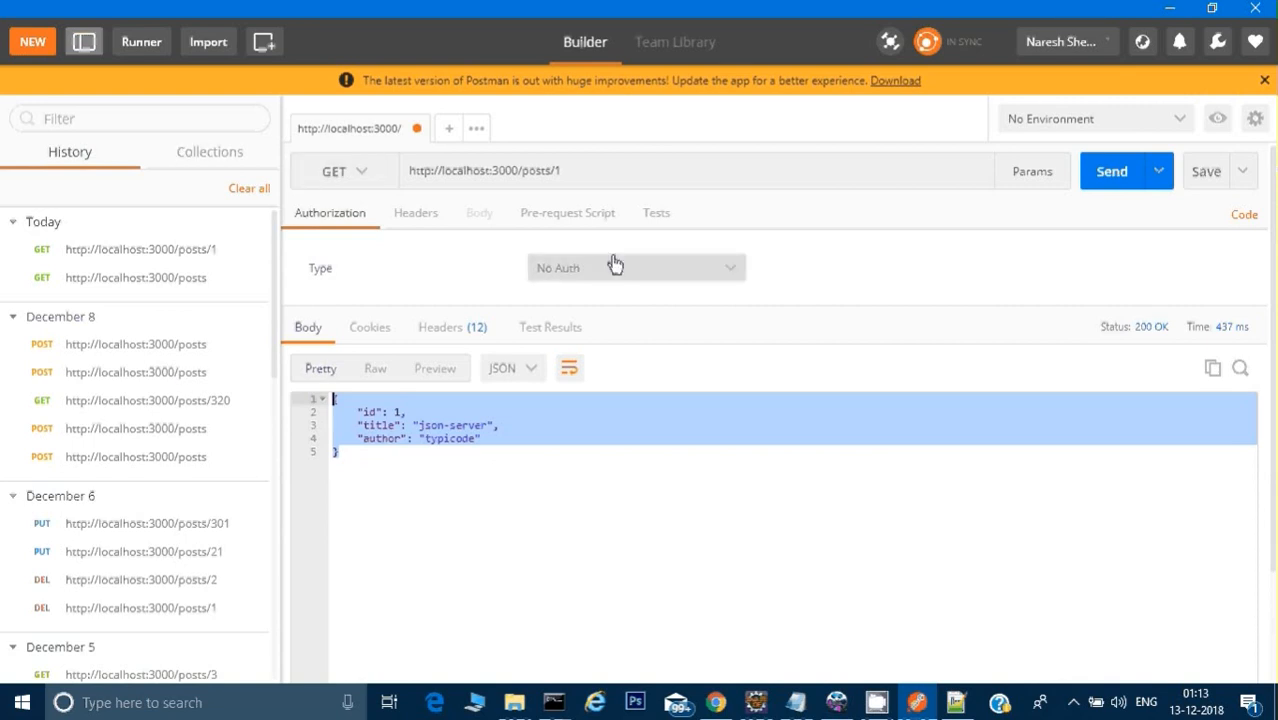
# Step: Show the desktop, launch Apache JMeter from the jmeter.bat shortcut, and maximize its window
pyautogui.rightClick(1197, 708)
pyautogui.click(1119, 570)
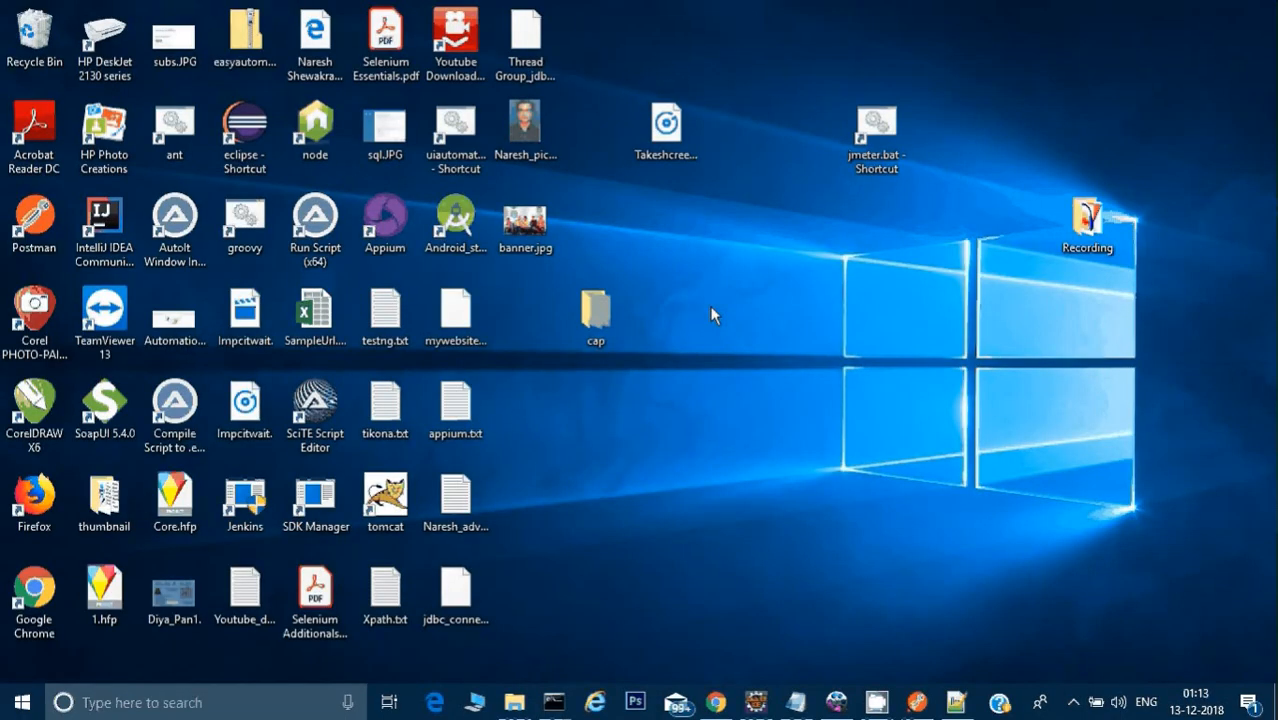
pyautogui.doubleClick(872, 140)
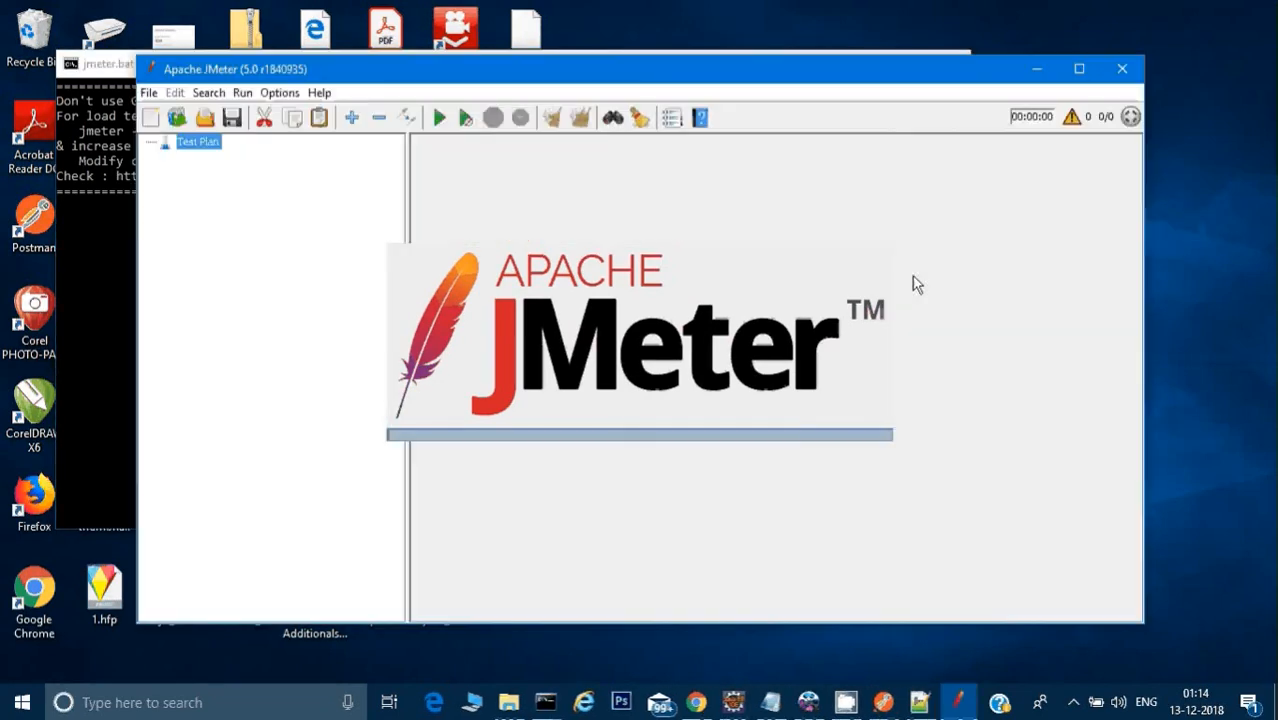
pyautogui.click(1079, 68)
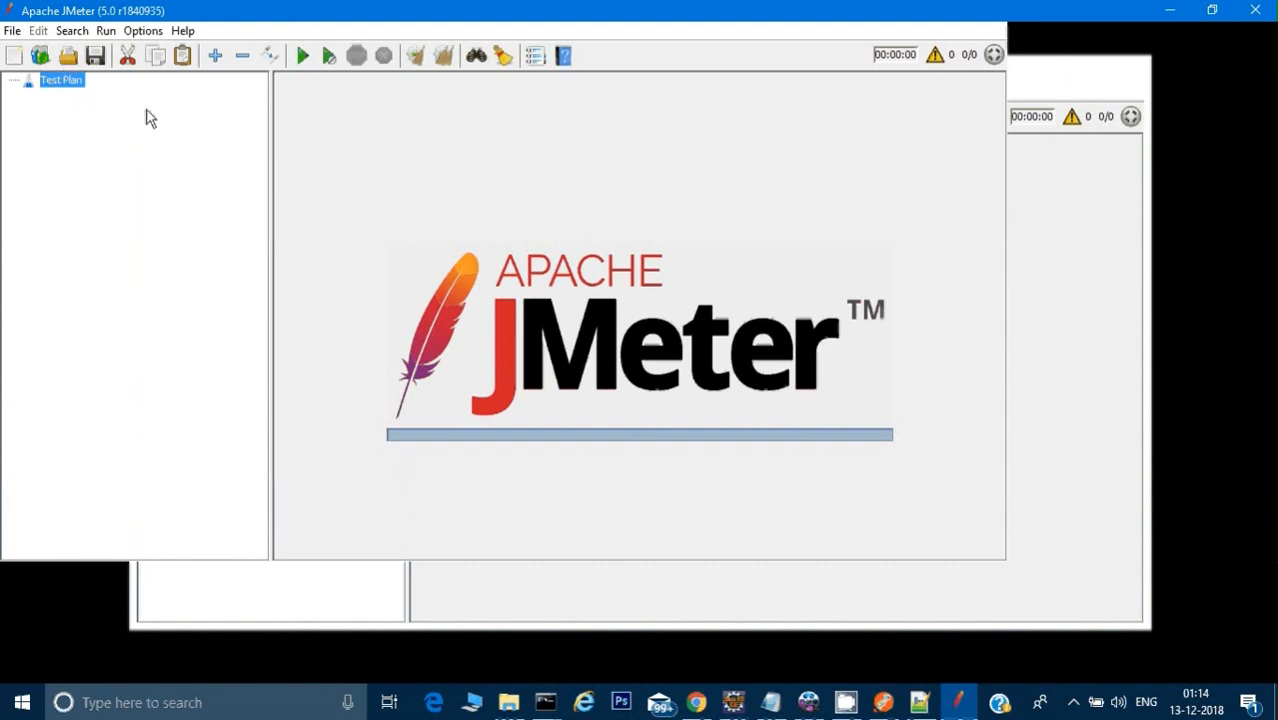
# Step: Add a Thread Group to the Test Plan
pyautogui.rightClick(57, 85)
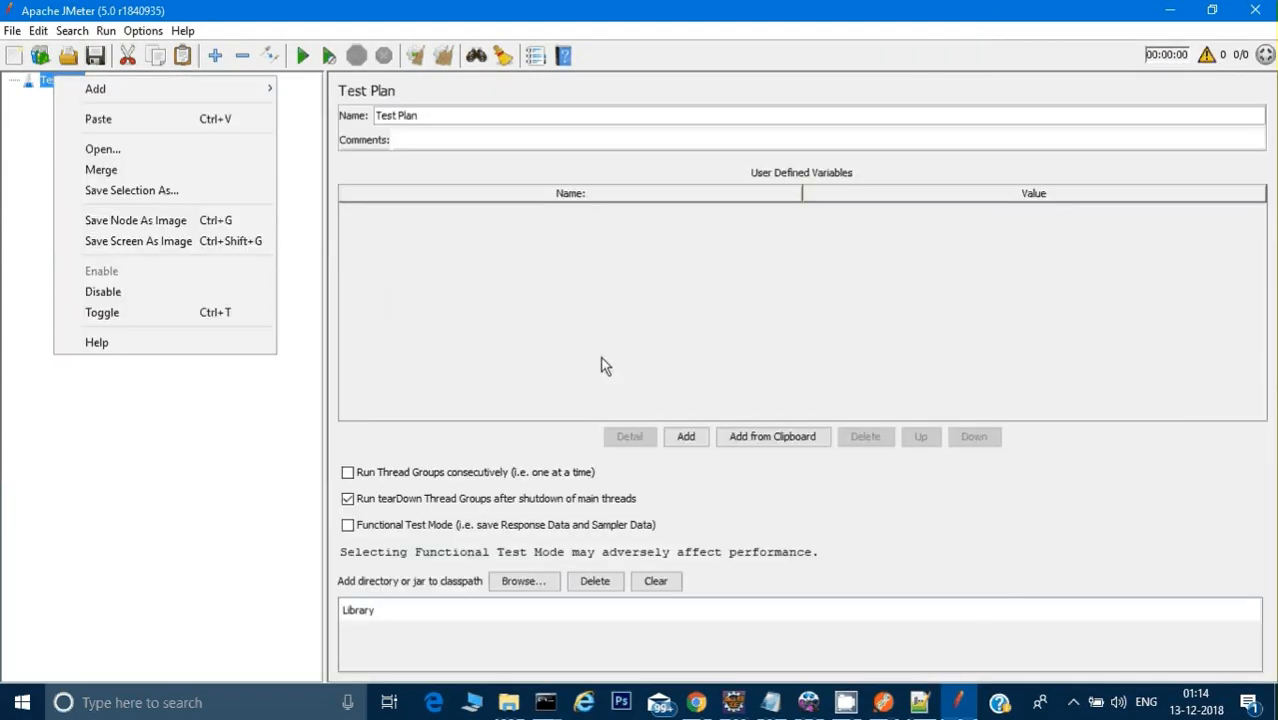
pyautogui.click(14, 171)
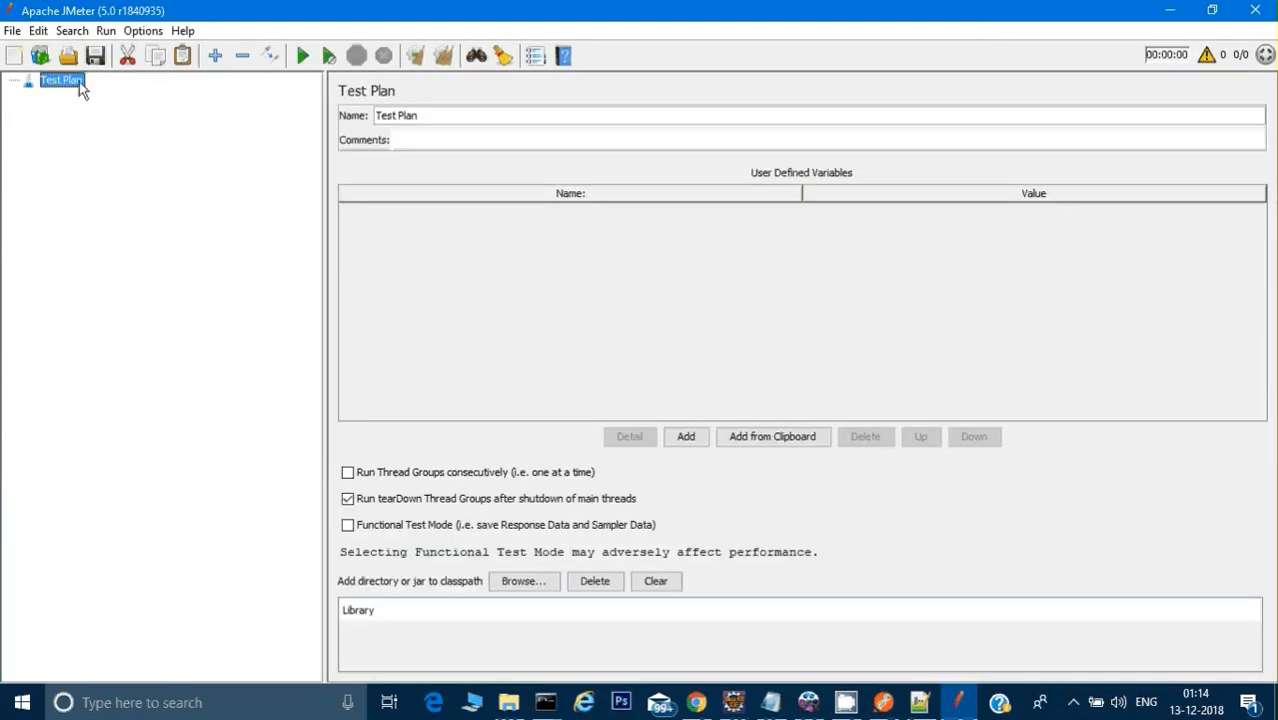
pyautogui.rightClick(80, 84)
pyautogui.moveTo(112, 94)
pyautogui.moveTo(333, 95)
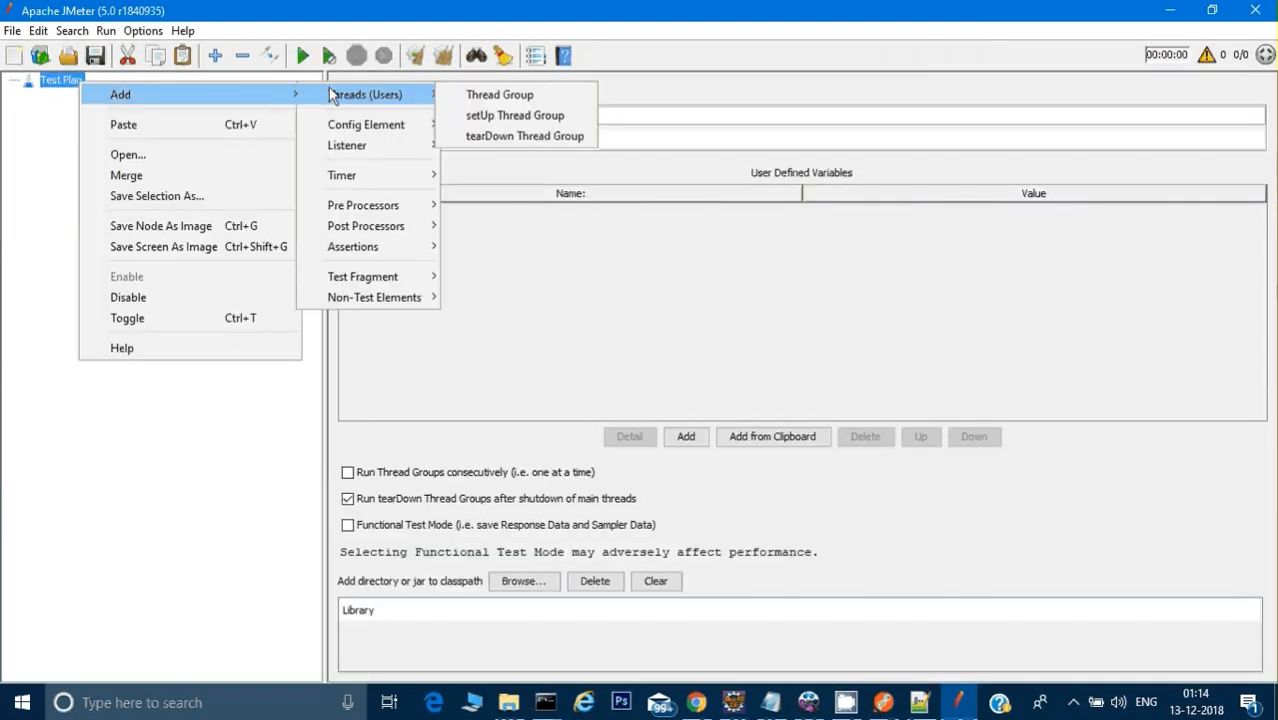
pyautogui.click(492, 95)
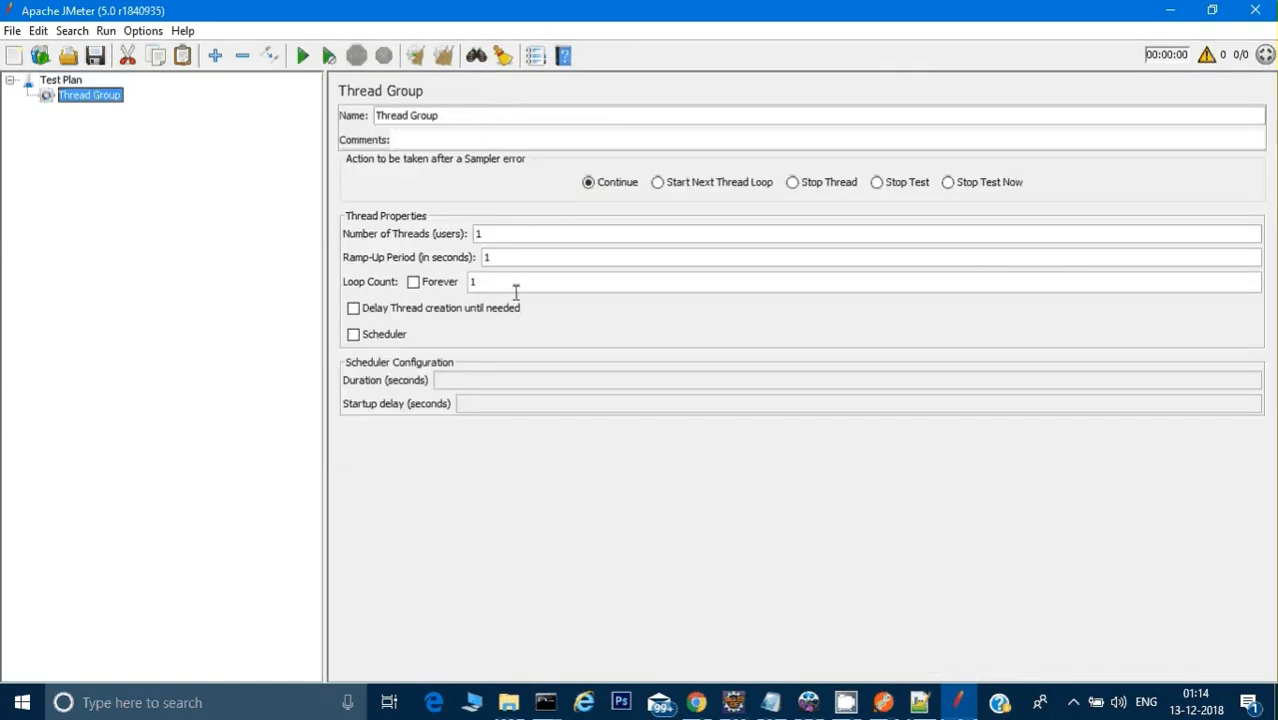
# Step: Add an HTTP Request sampler to the Thread Group
pyautogui.rightClick(68, 99)
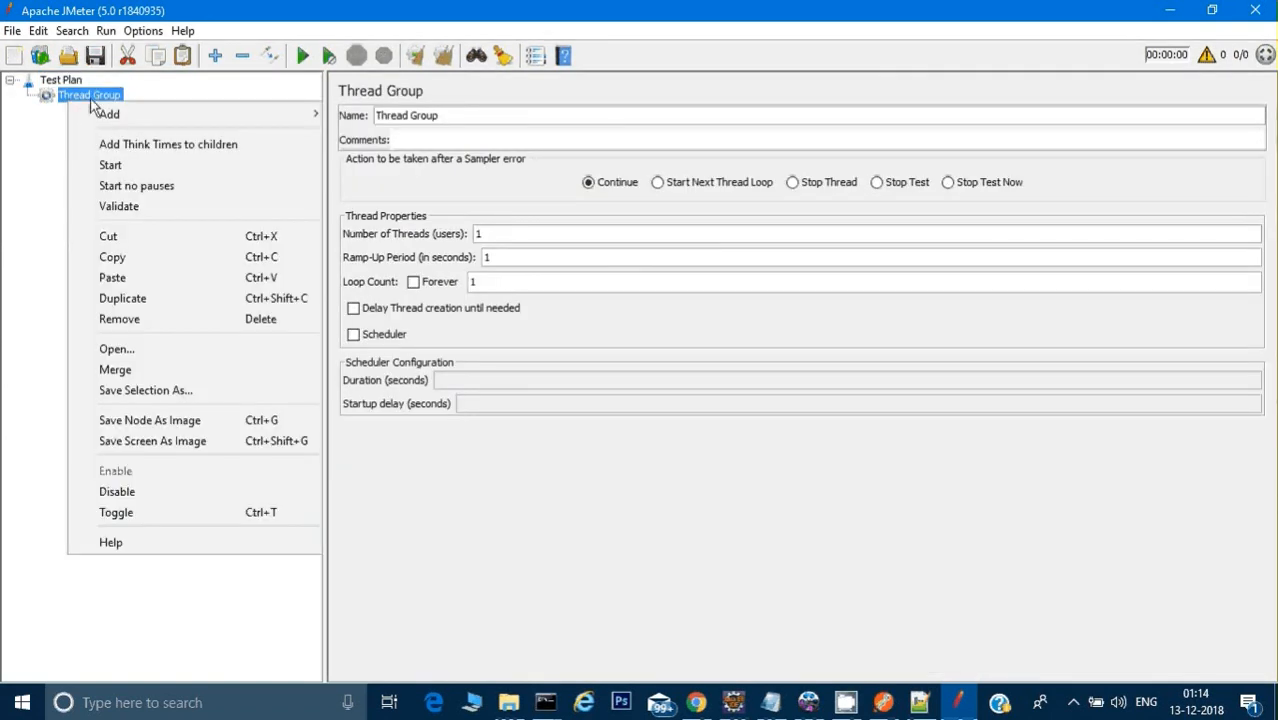
pyautogui.moveTo(112, 116)
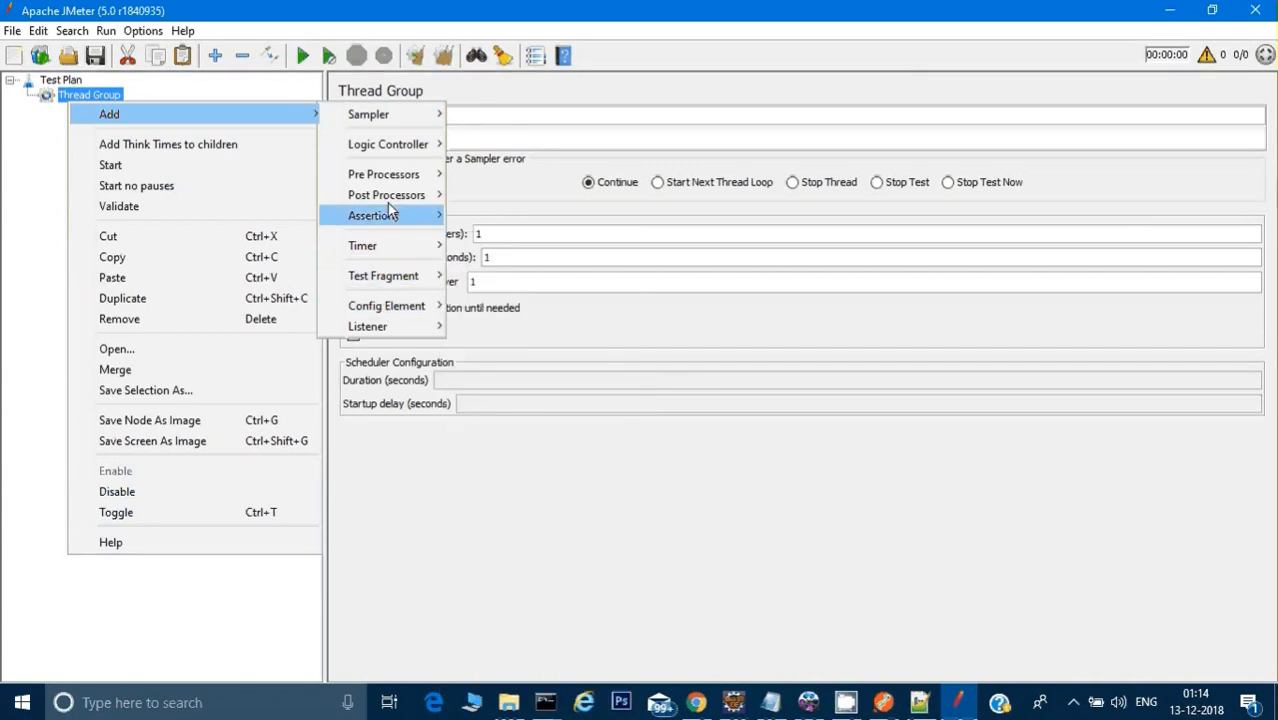
pyautogui.moveTo(387, 118)
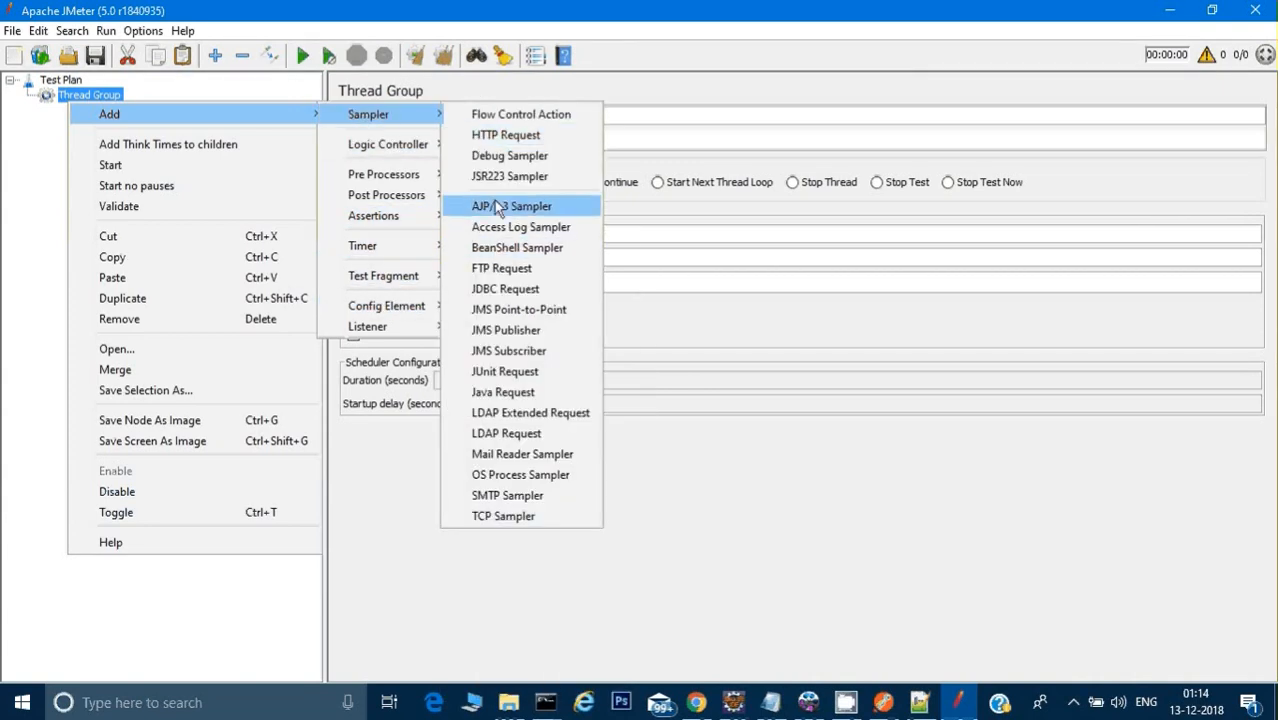
pyautogui.click(488, 135)
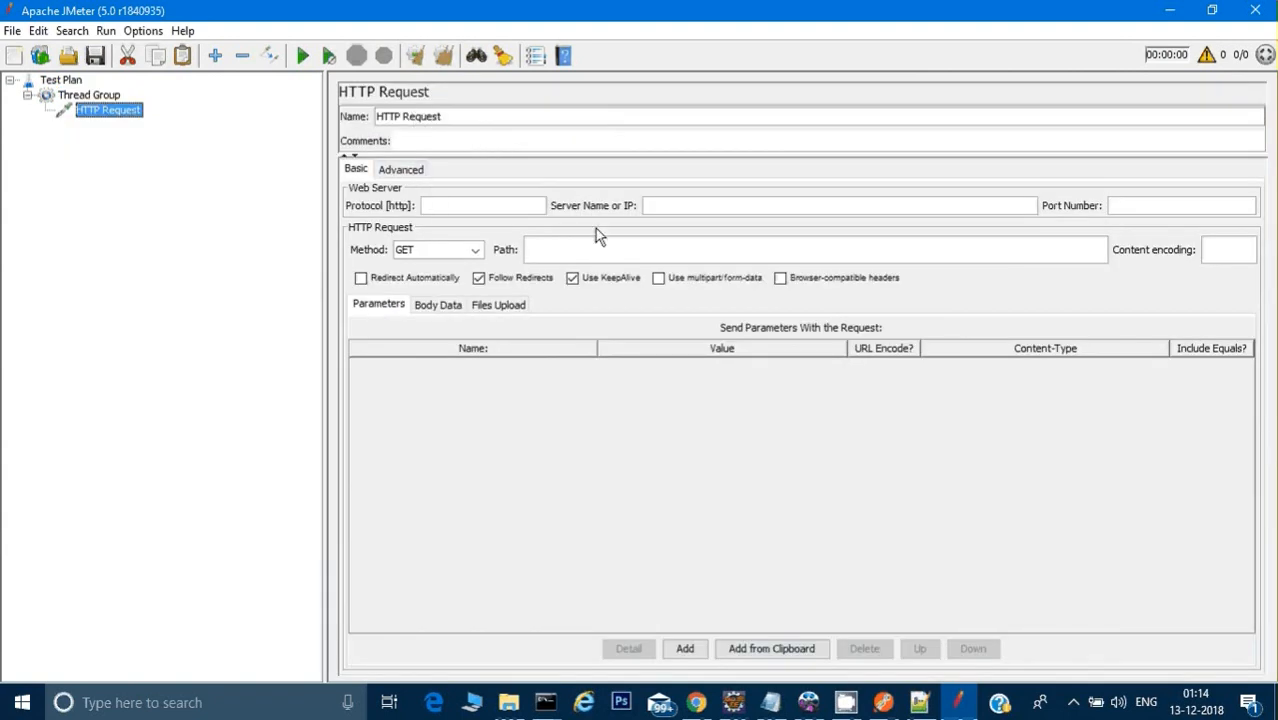
pyautogui.click(661, 203)
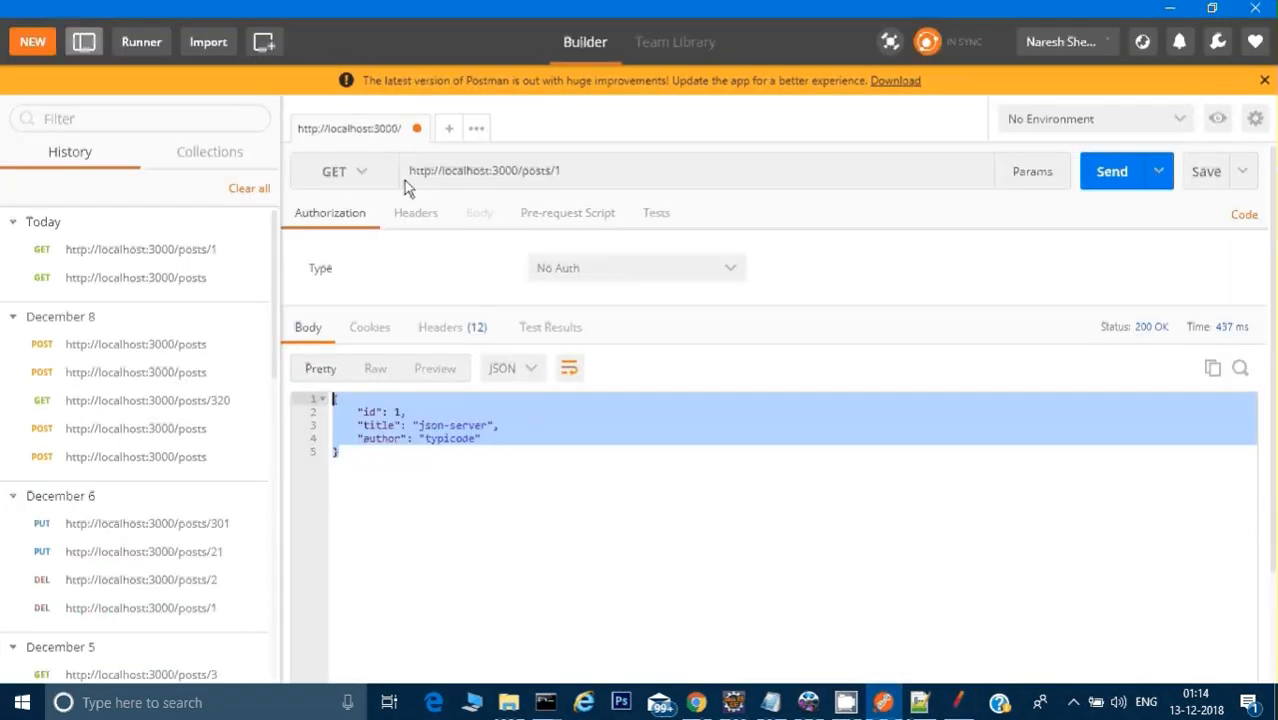
pyautogui.click(408, 173)
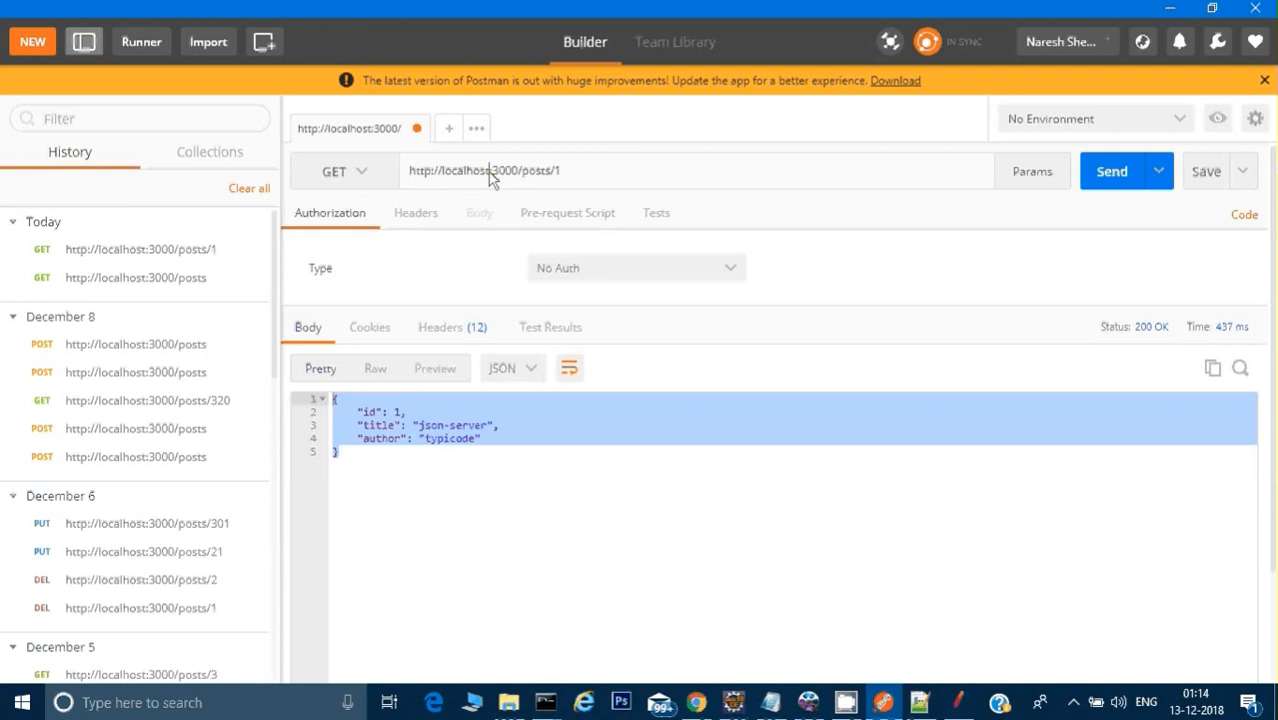
pyautogui.moveTo(441, 178); pyautogui.dragTo(493, 180)
pyautogui.hotkey('ctrl', 'c')
pyautogui.hotkey('alt', 'Tab')
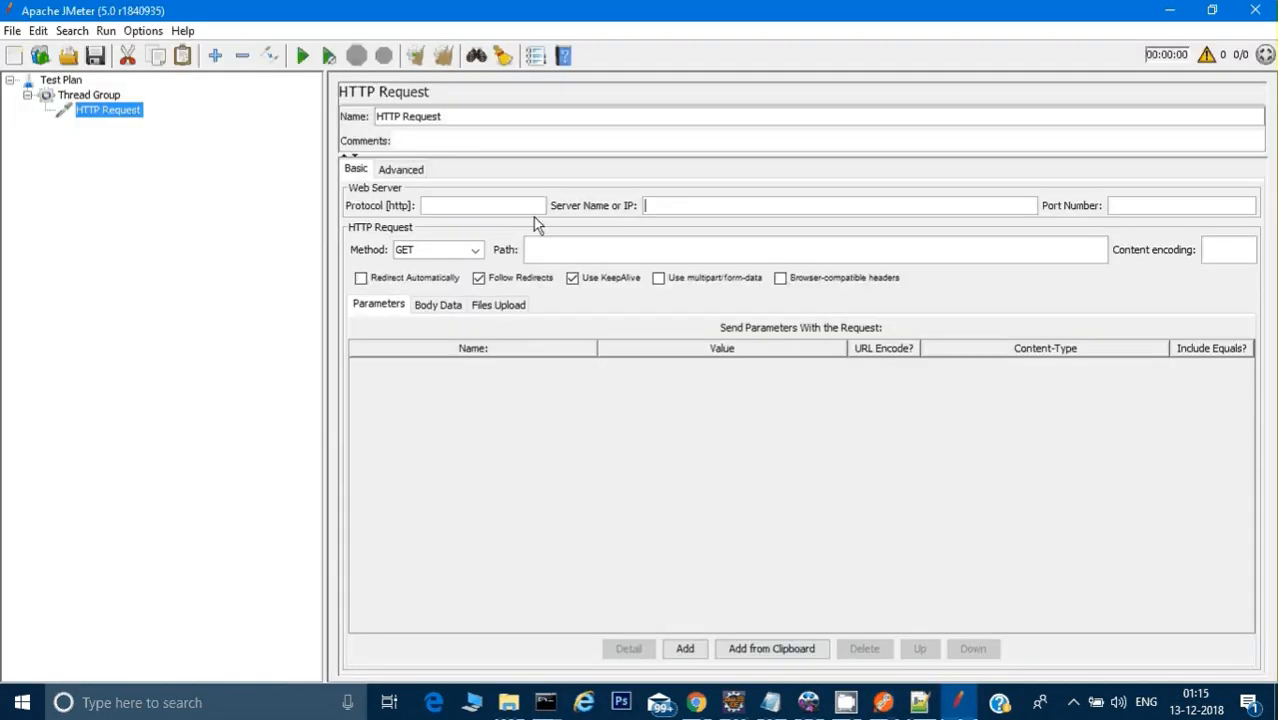
pyautogui.hotkey('ctrl', 'v')
# Step: Set the HTTP Request's port number to 3000, with GET as the method
pyautogui.hotkey('alt', 'Tab')
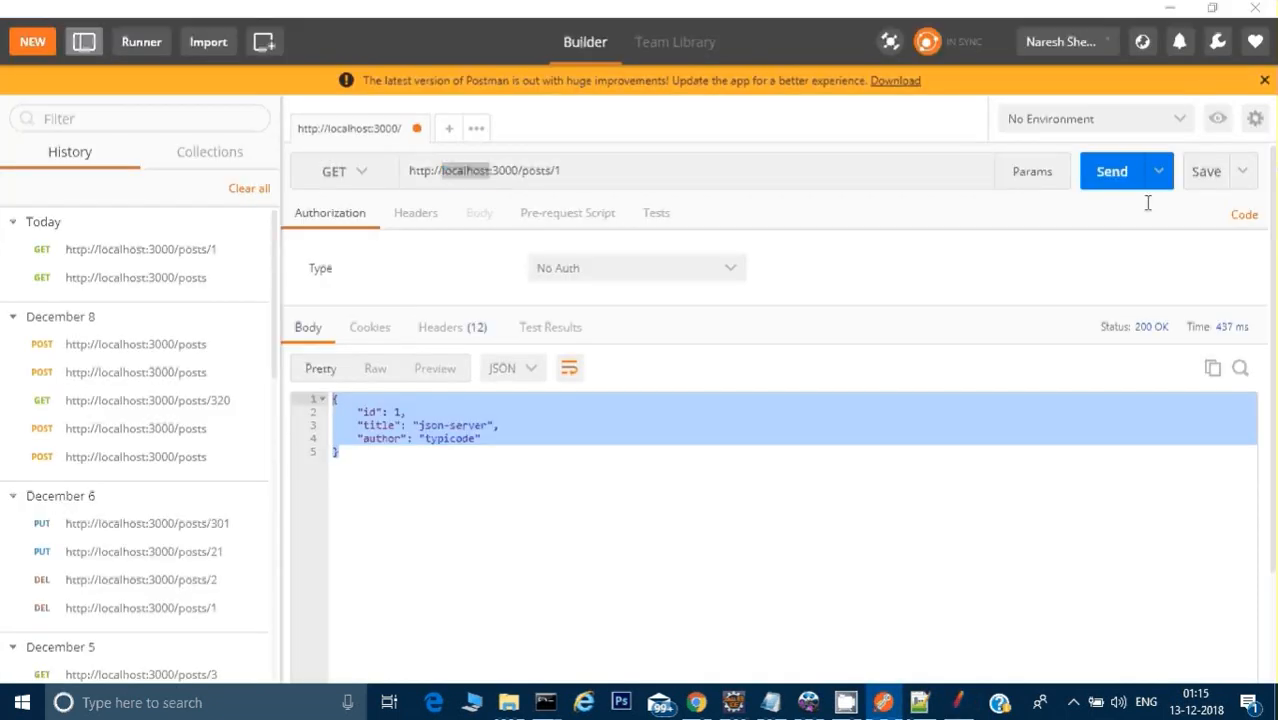
pyautogui.hotkey('alt', 'Tab')
pyautogui.click(1148, 197)
pyautogui.write('3000')
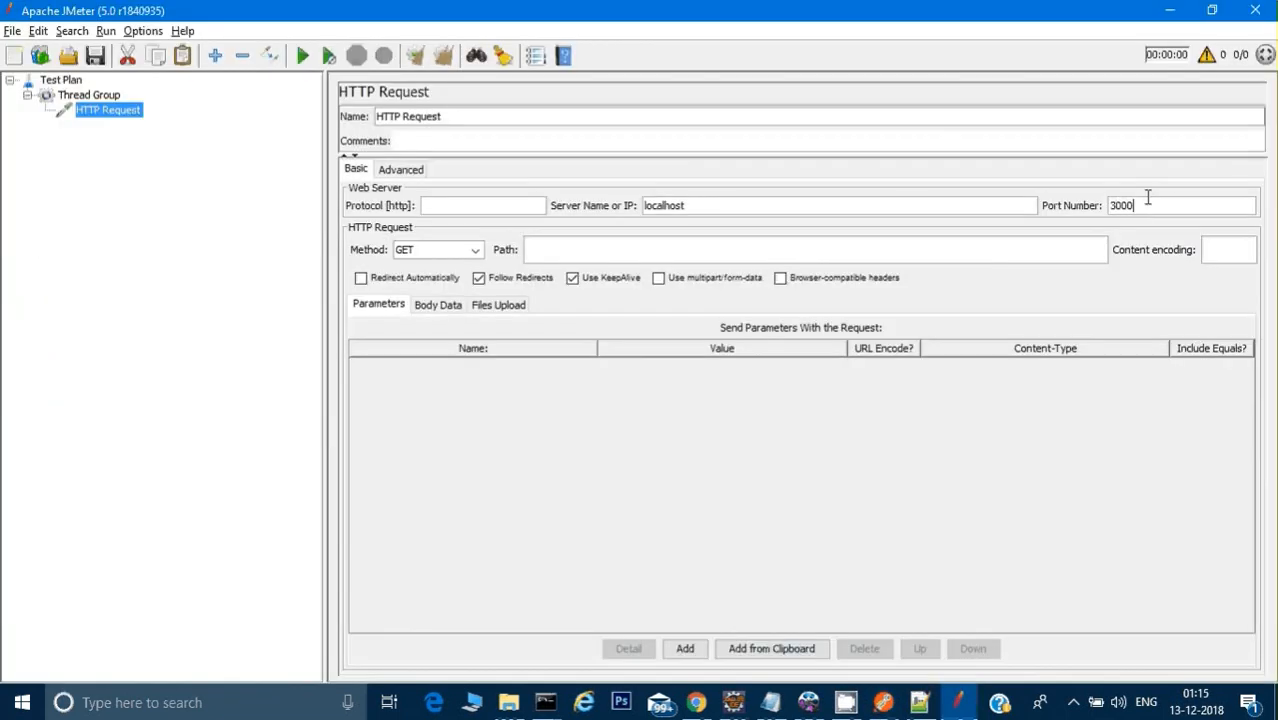
pyautogui.press('Tab')
pyautogui.click(475, 250)
pyautogui.click(475, 250)
# Step: Copy /posts/1 from the Postman request URL into the HTTP Request's path in JMeter
pyautogui.hotkey('alt', 'Tab')
pyautogui.moveTo(561, 171); pyautogui.dragTo(519, 178)
pyautogui.hotkey('ctrl', 'c')
pyautogui.hotkey('alt', 'Tab')
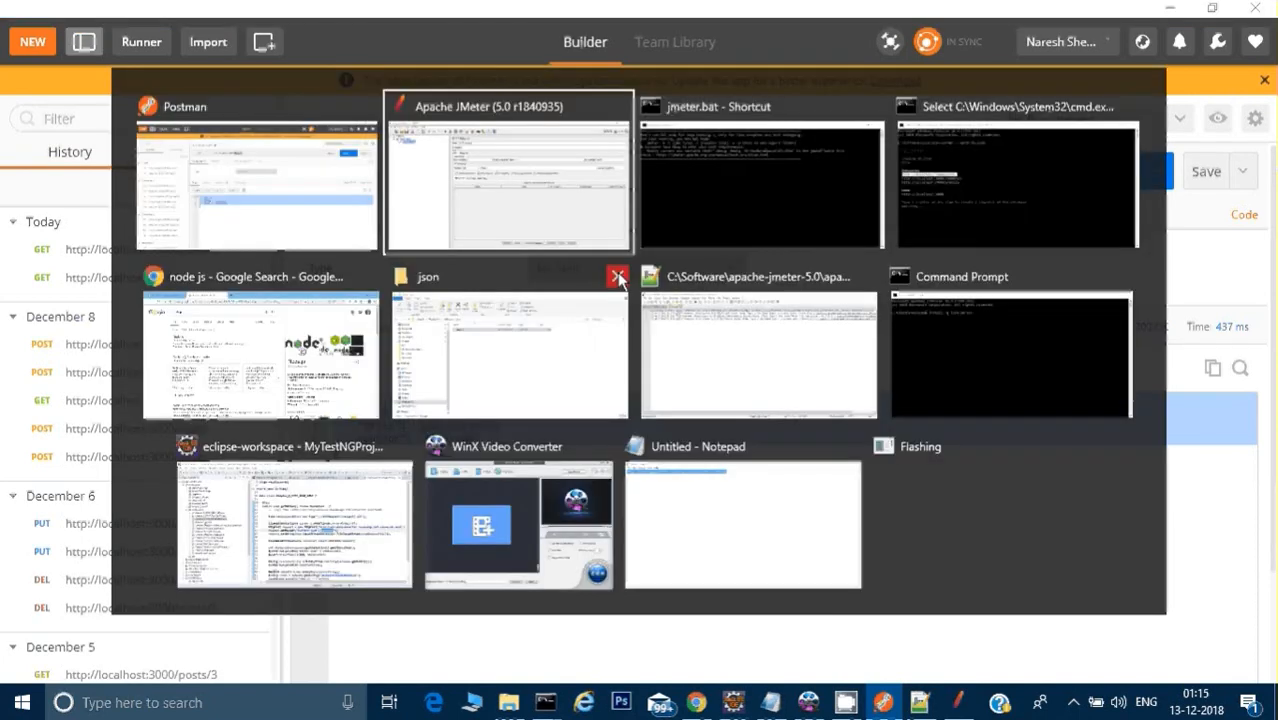
pyautogui.click(565, 251)
pyautogui.hotkey('ctrl', 'v')
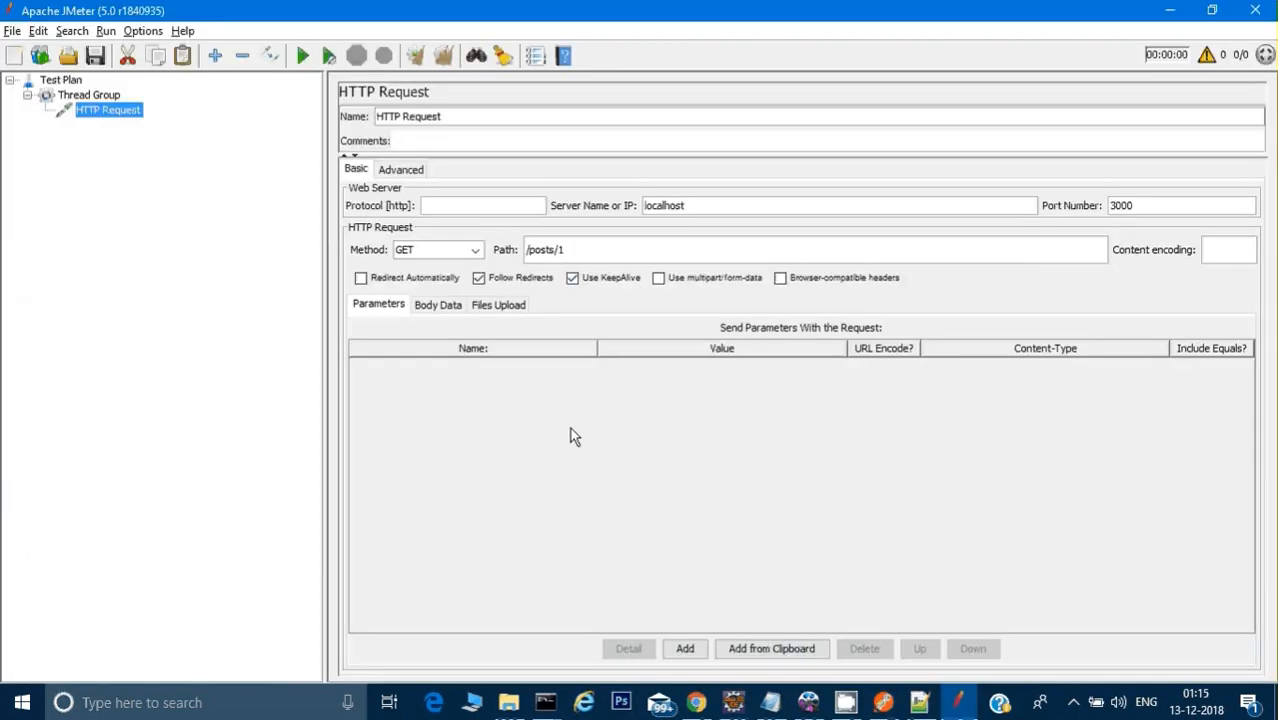
# Step: Add a View Results Tree listener to the Thread Group
pyautogui.click(92, 96)
pyautogui.rightClick(96, 96)
pyautogui.moveTo(133, 109)
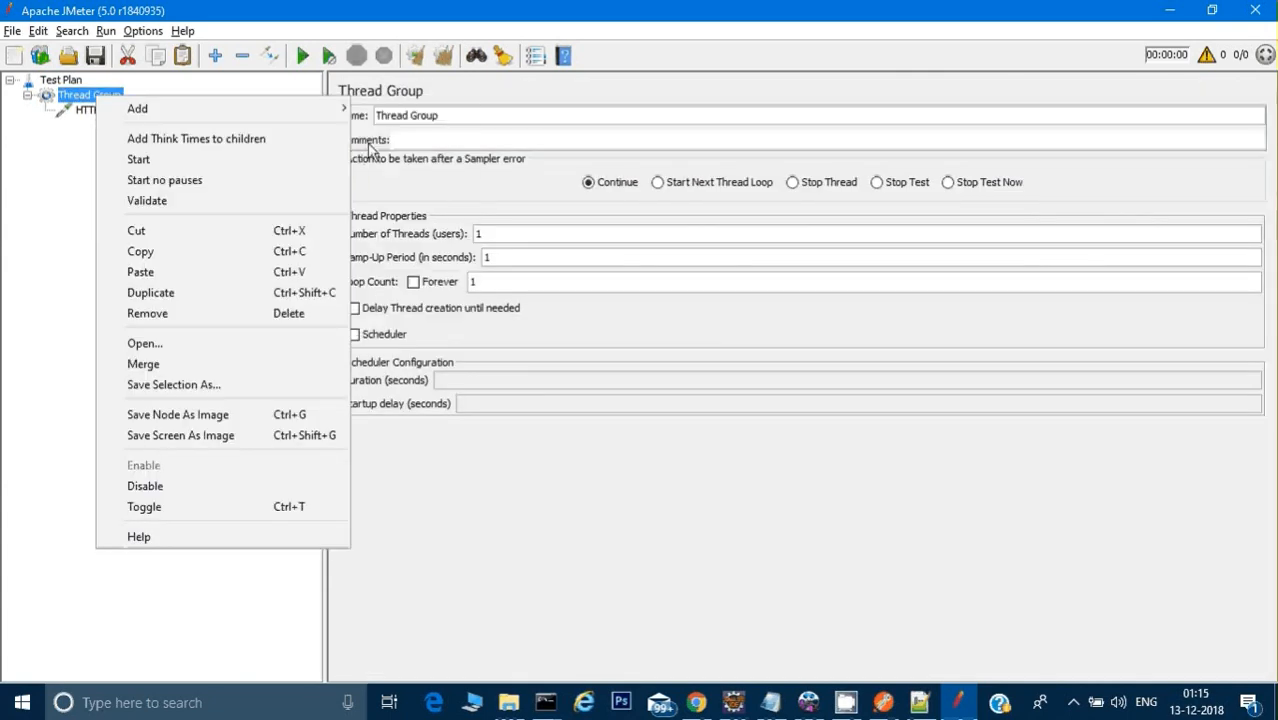
pyautogui.moveTo(420, 322)
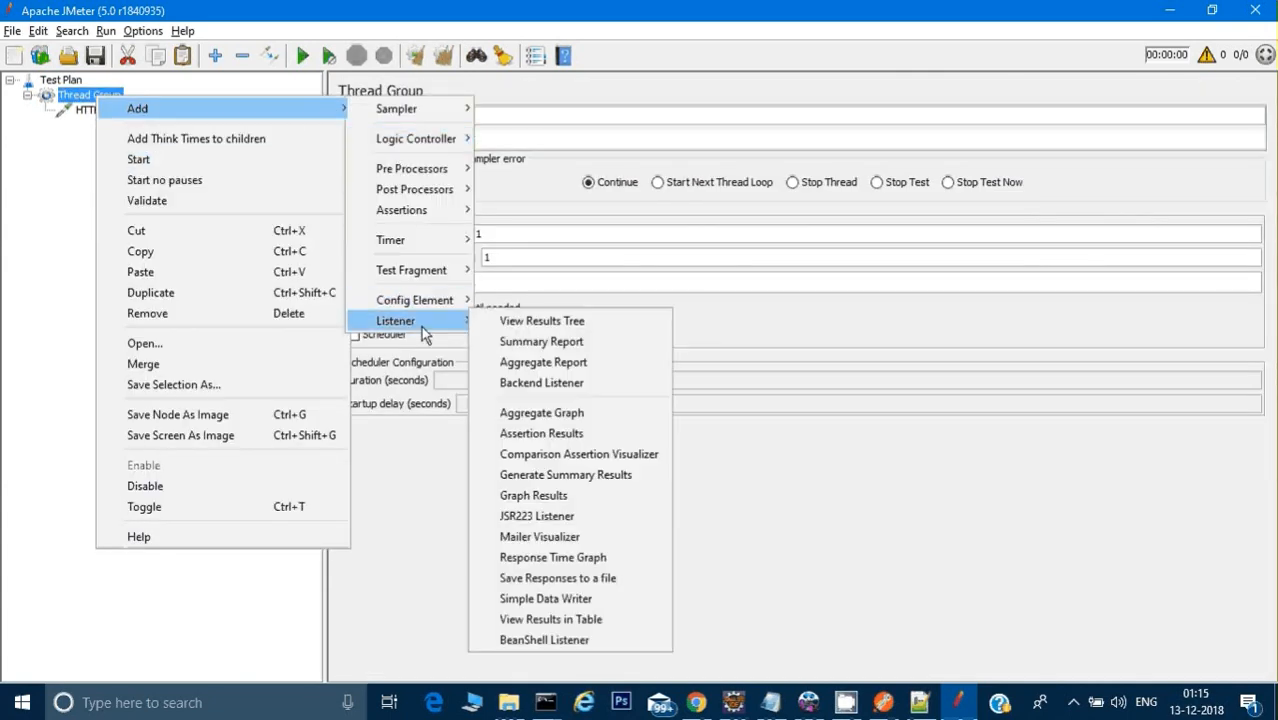
pyautogui.click(541, 323)
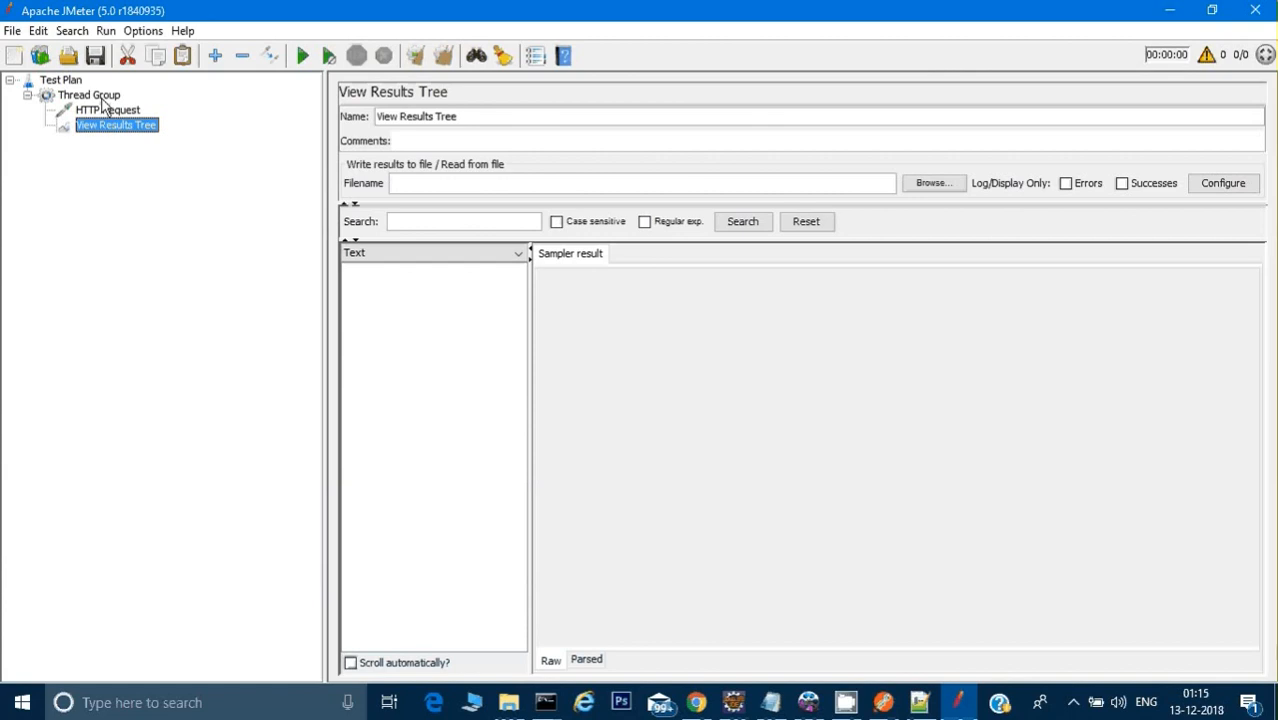
# Step: Add a View Results in Table listener to the Thread Group
pyautogui.rightClick(100, 96)
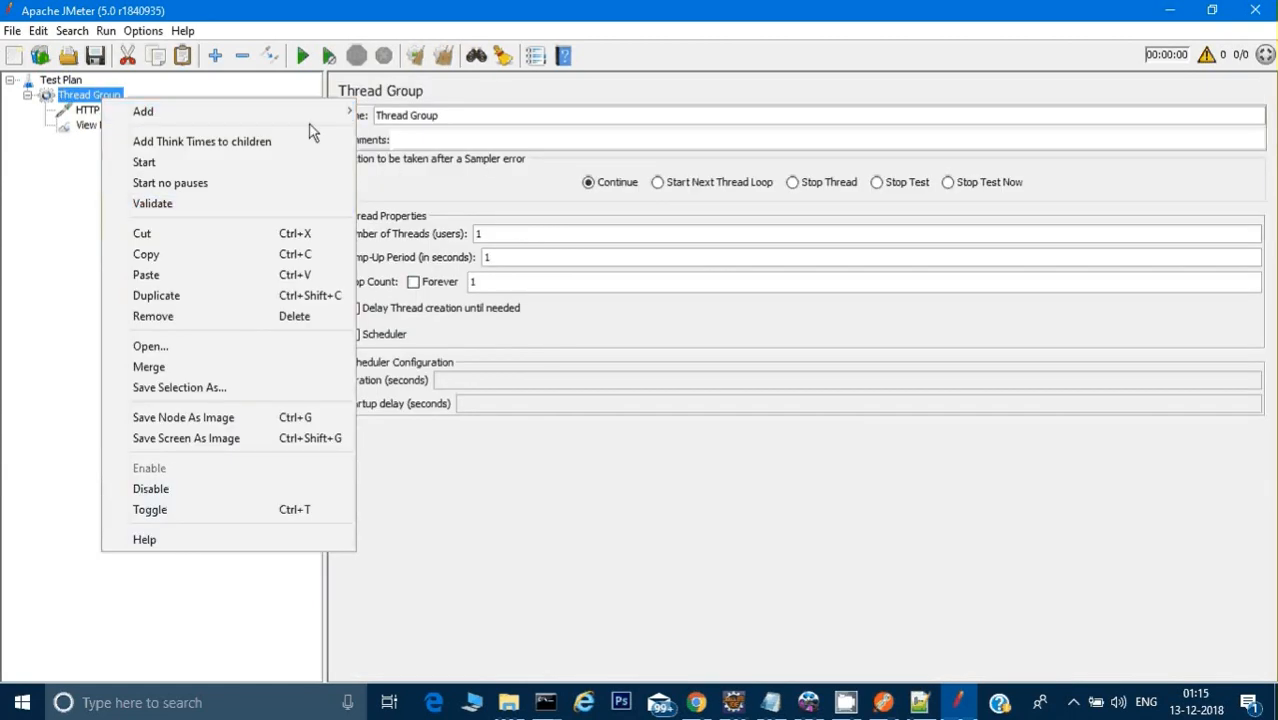
pyautogui.moveTo(328, 115)
pyautogui.moveTo(420, 326)
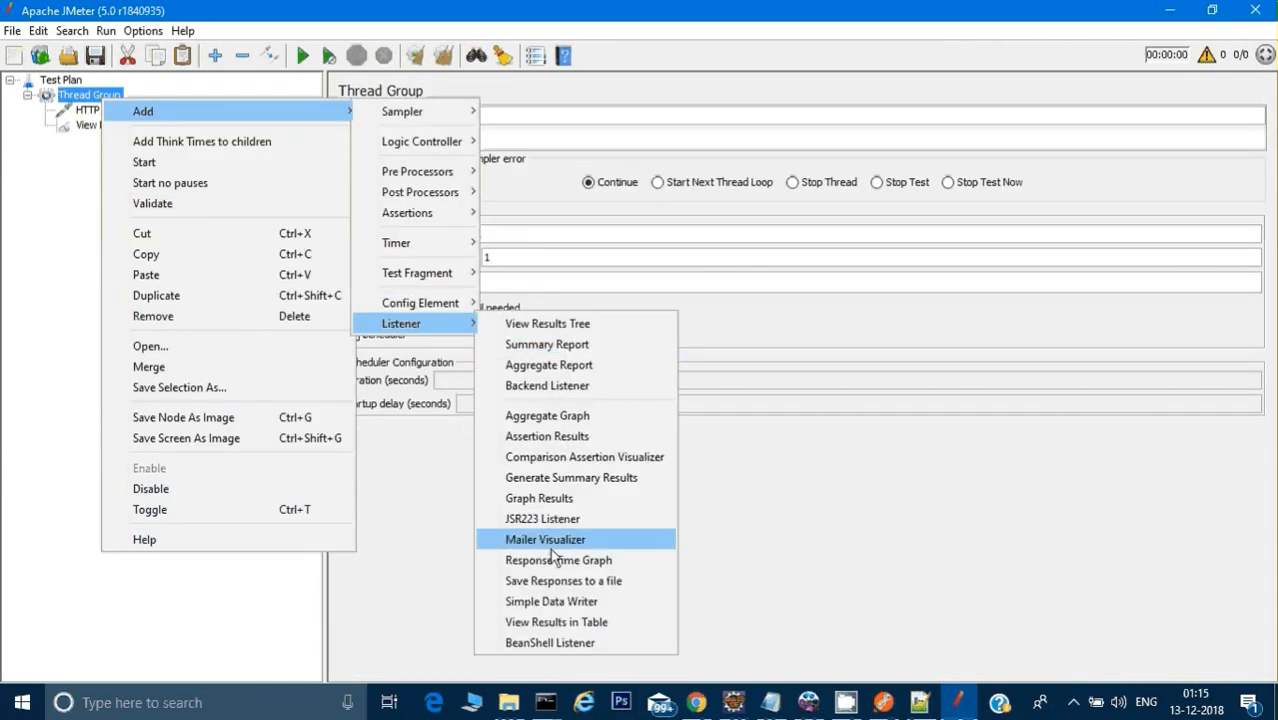
pyautogui.click(556, 621)
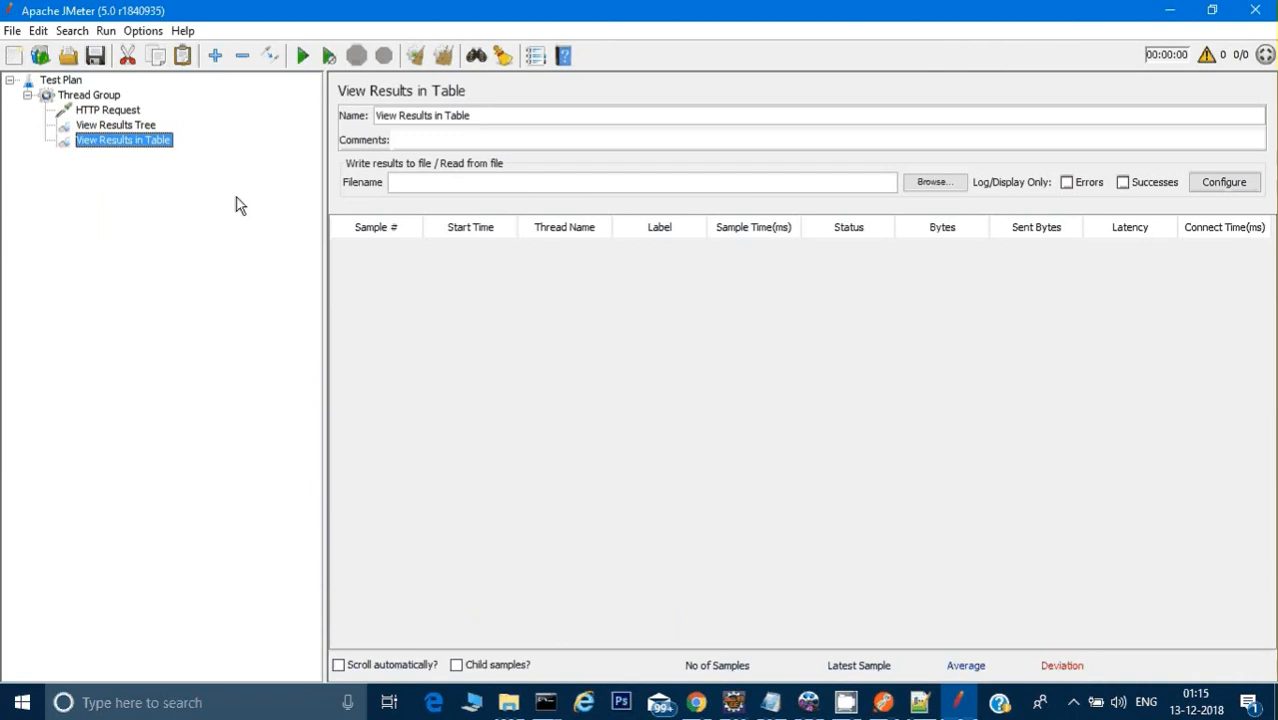
# Step: Start the test from the HTTP Request, saving the test plan in the bin folder as newHTTP Request.jmx
pyautogui.click(108, 126)
pyautogui.click(98, 112)
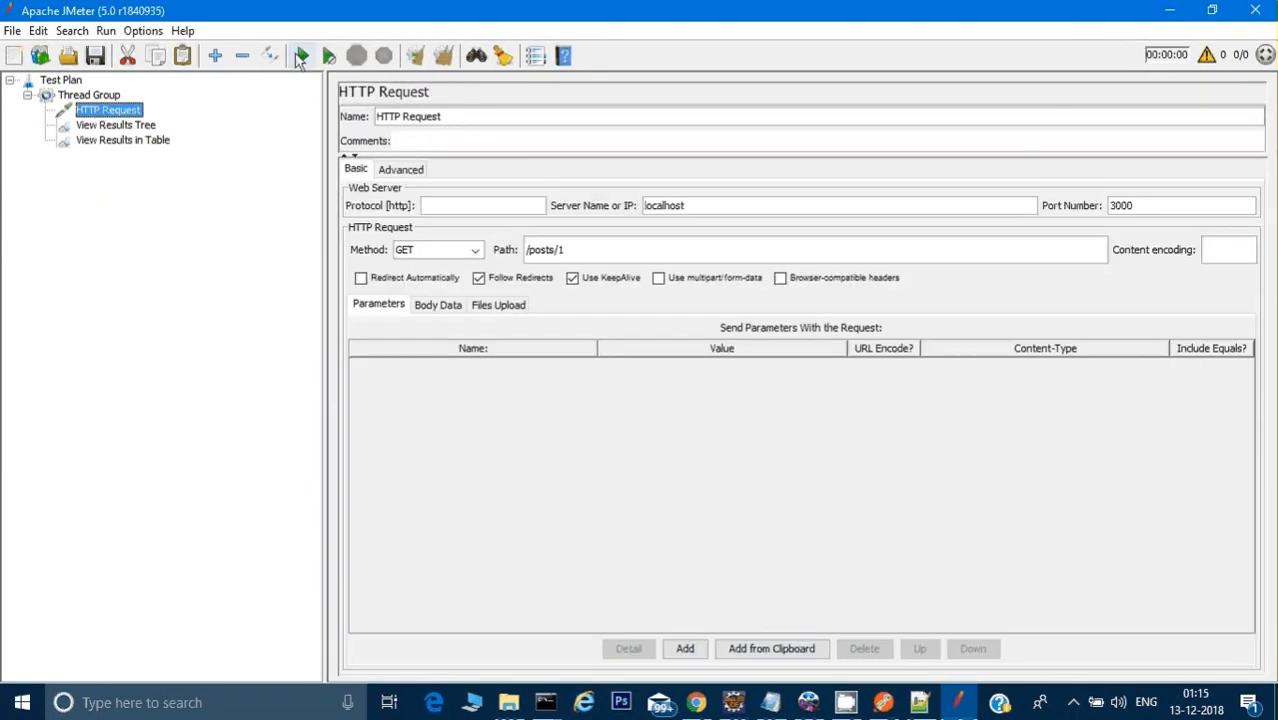
pyautogui.click(300, 57)
pyautogui.click(596, 387)
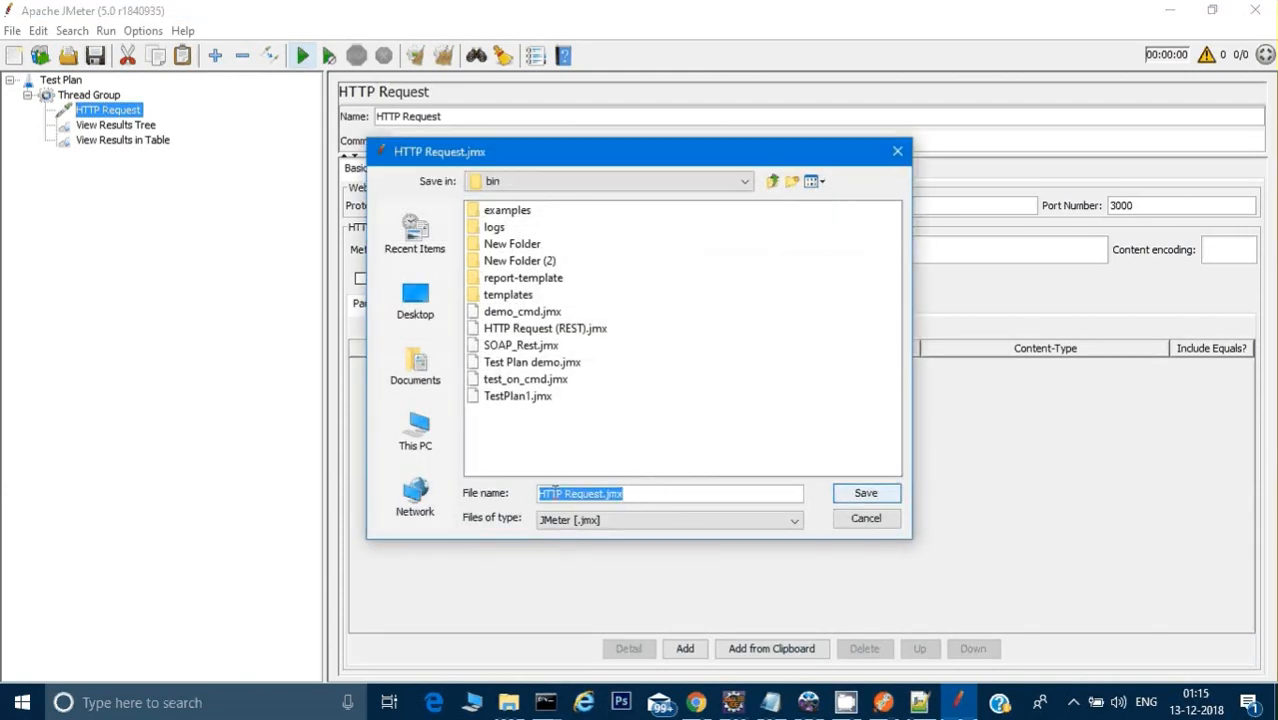
pyautogui.click(540, 493)
pyautogui.write('new')
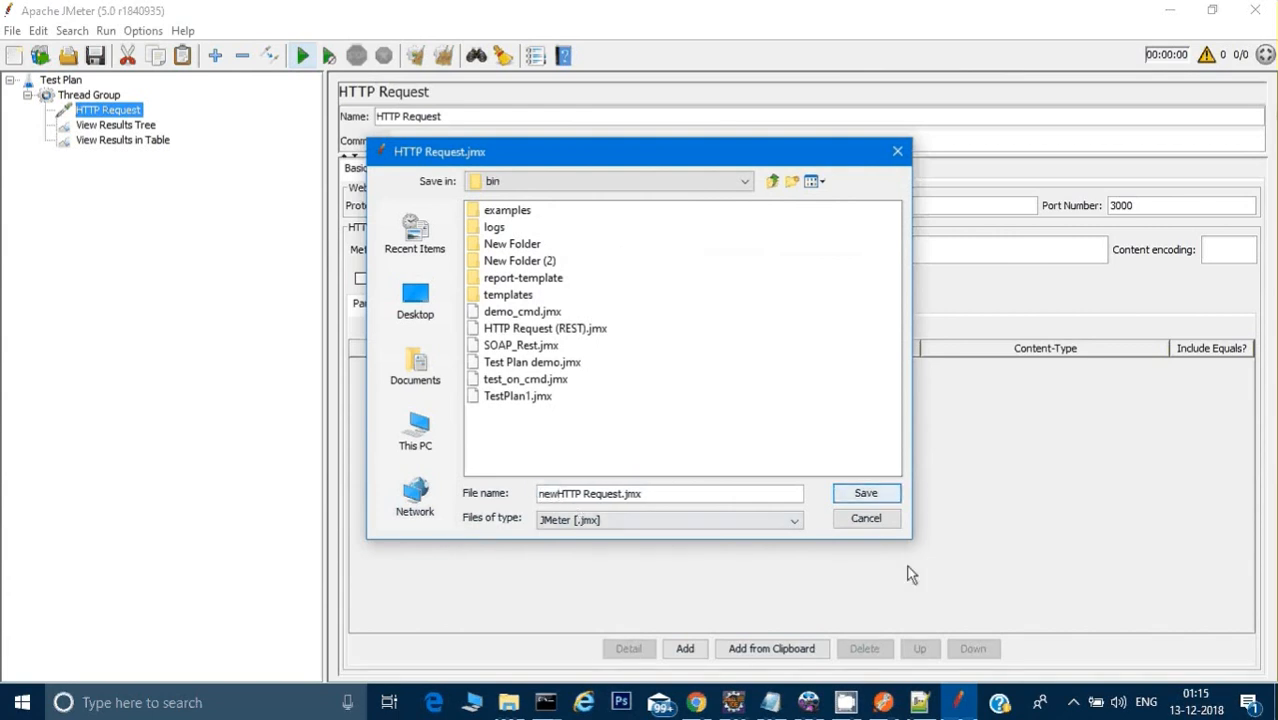
pyautogui.click(866, 493)
pyautogui.click(302, 55)
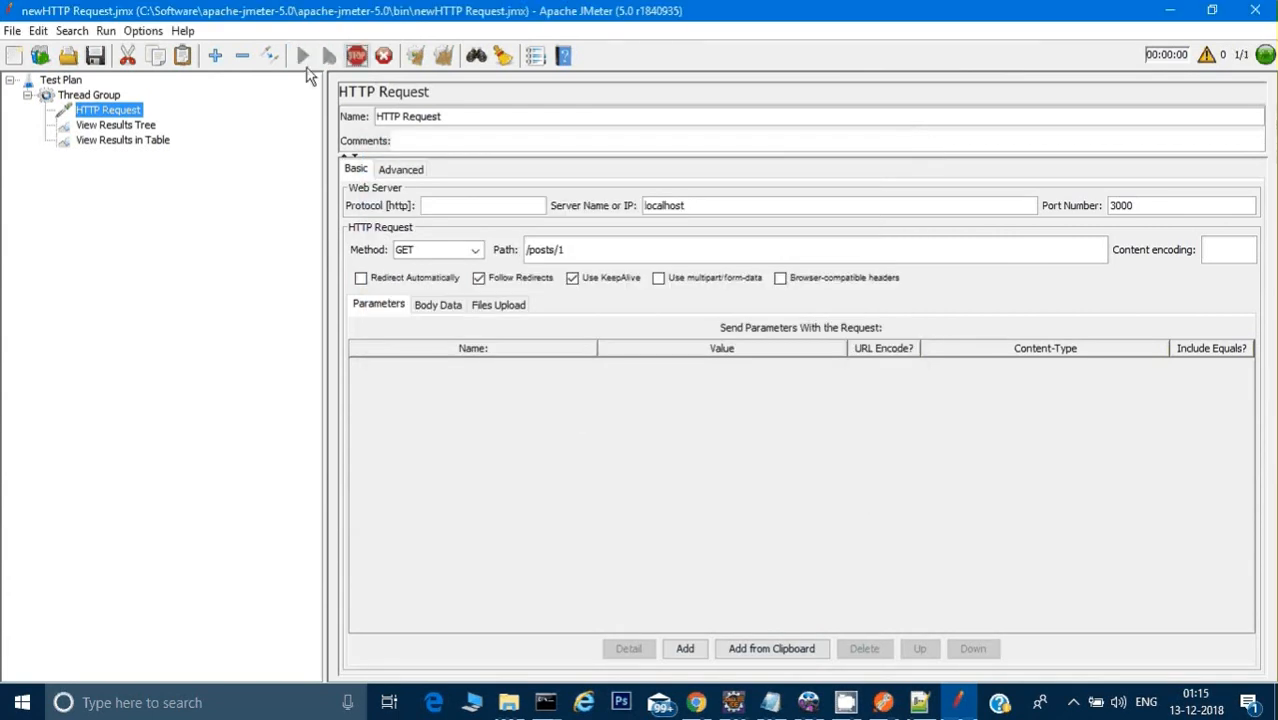
# Step: Check View Results Tree and View Results in Table for samples from the running test
pyautogui.click(116, 125)
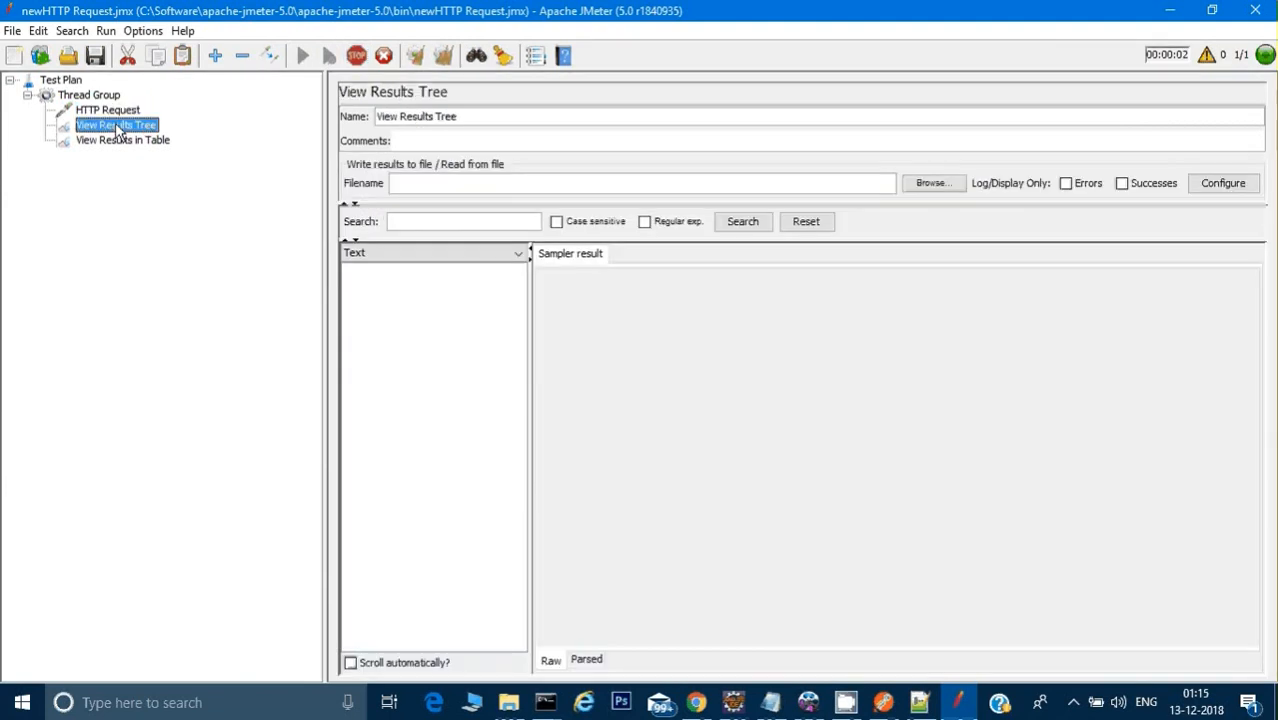
pyautogui.click(140, 140)
pyautogui.click(135, 126)
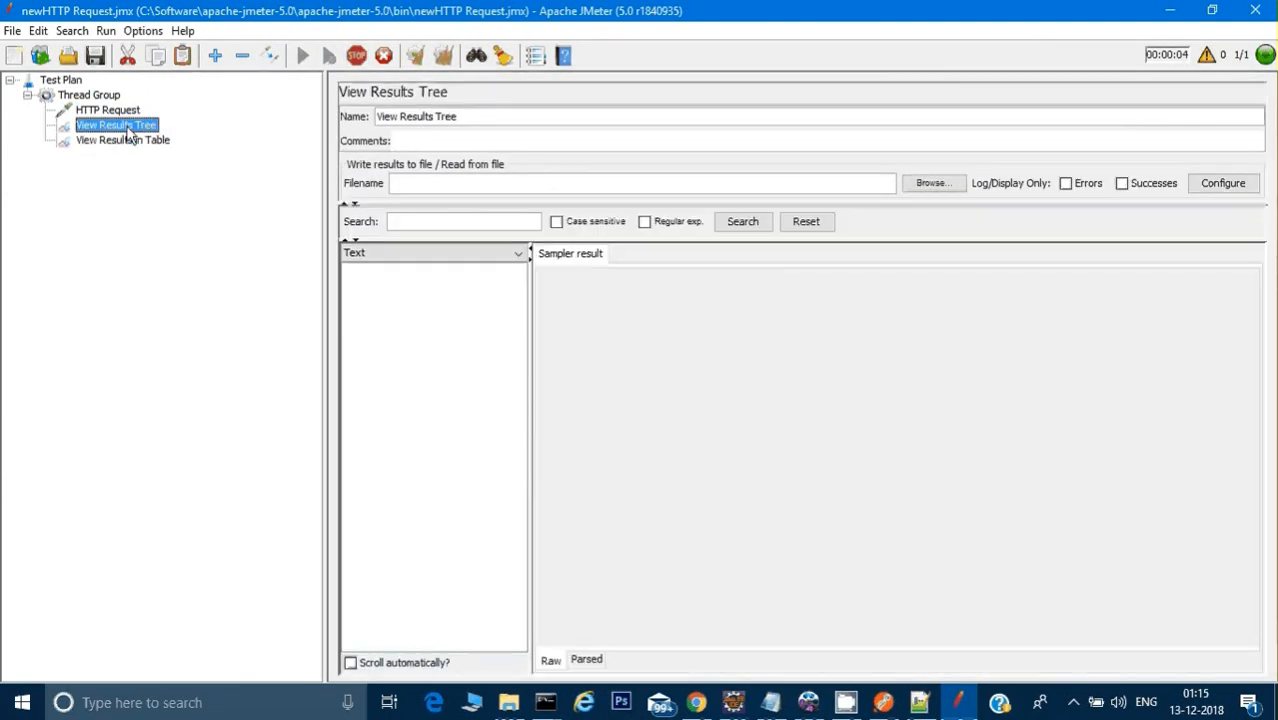
pyautogui.click(150, 140)
pyautogui.click(152, 125)
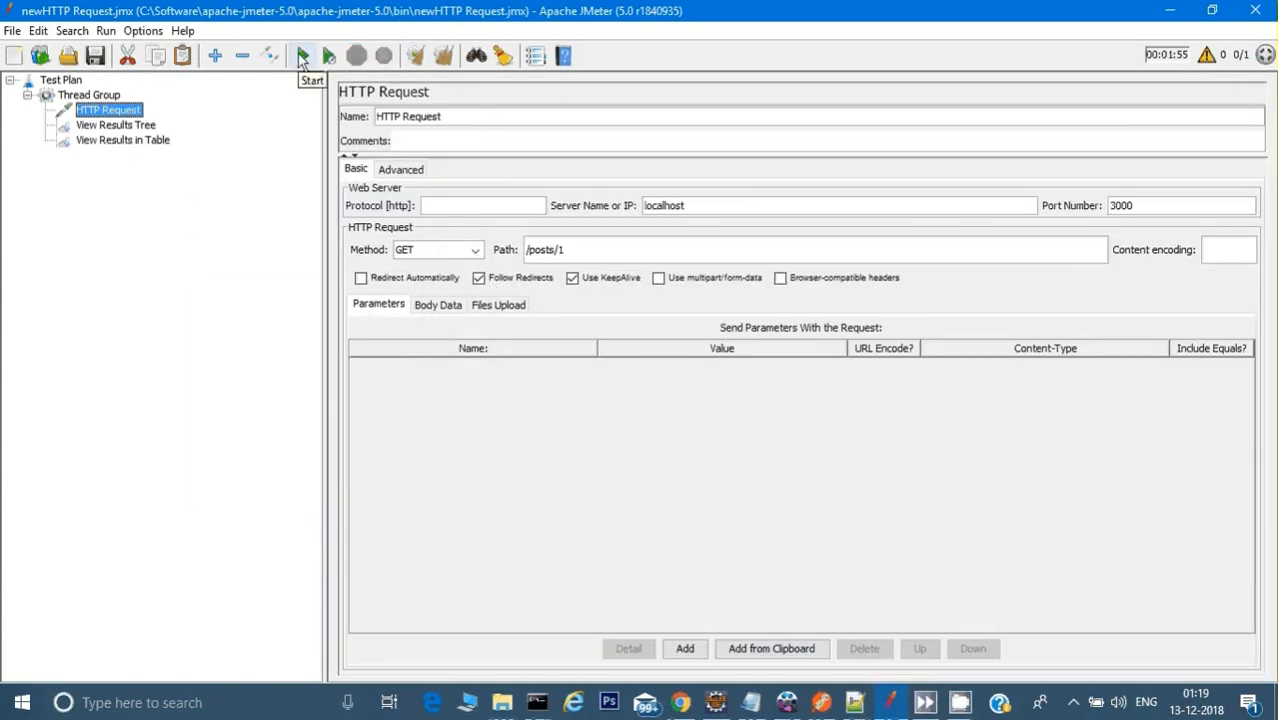
# Step: Run the test again and examine the HTTP Request's response body in View Results Tree
pyautogui.click(302, 58)
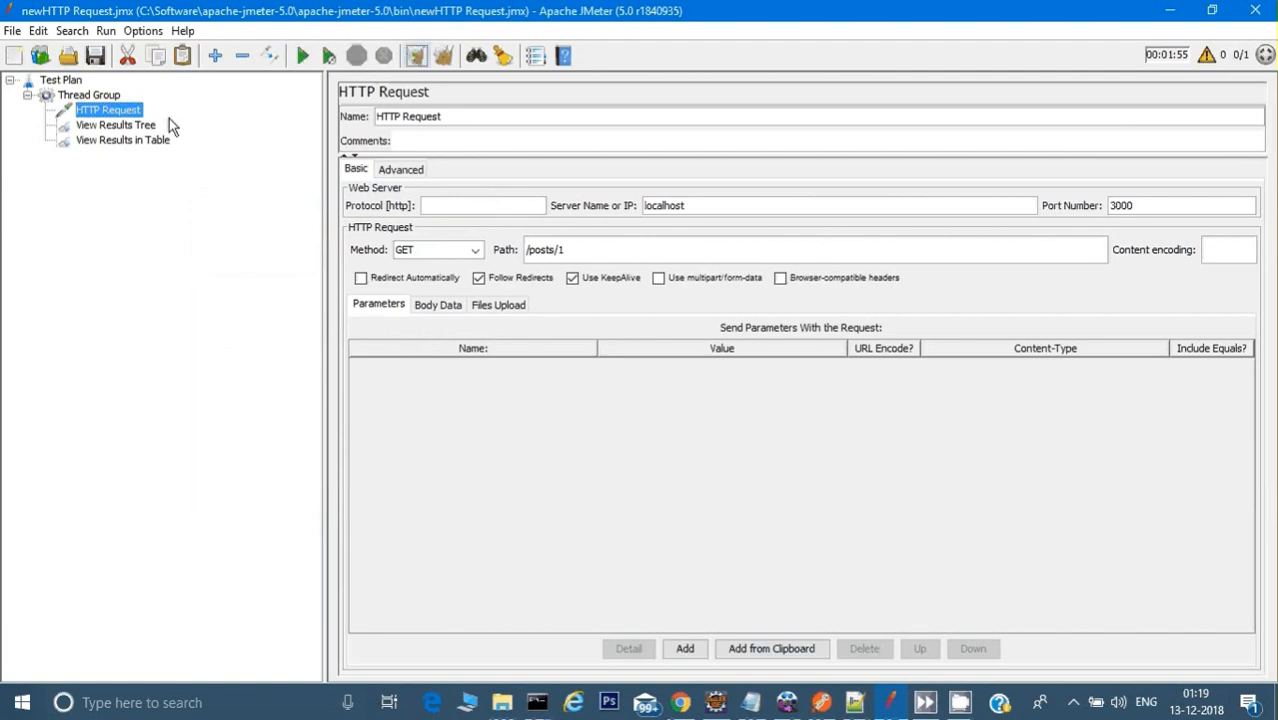
pyautogui.click(126, 127)
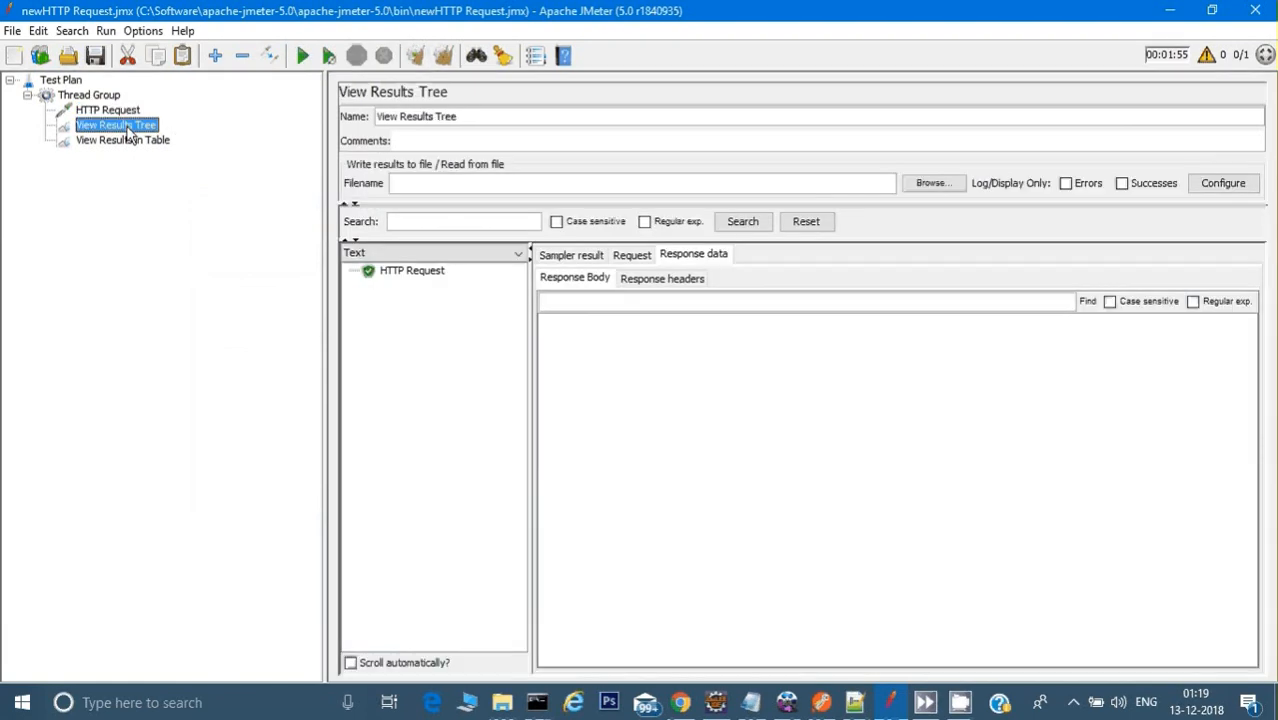
pyautogui.click(390, 271)
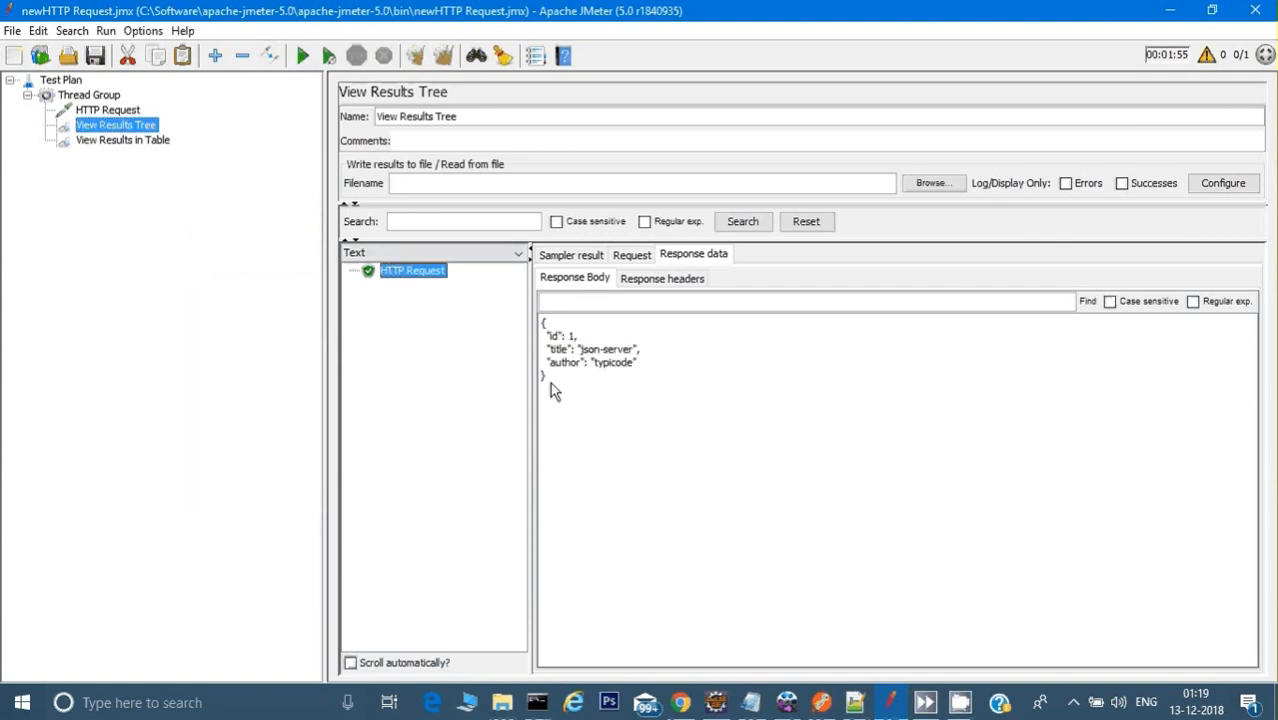
pyautogui.moveTo(550, 380); pyautogui.dragTo(532, 318)
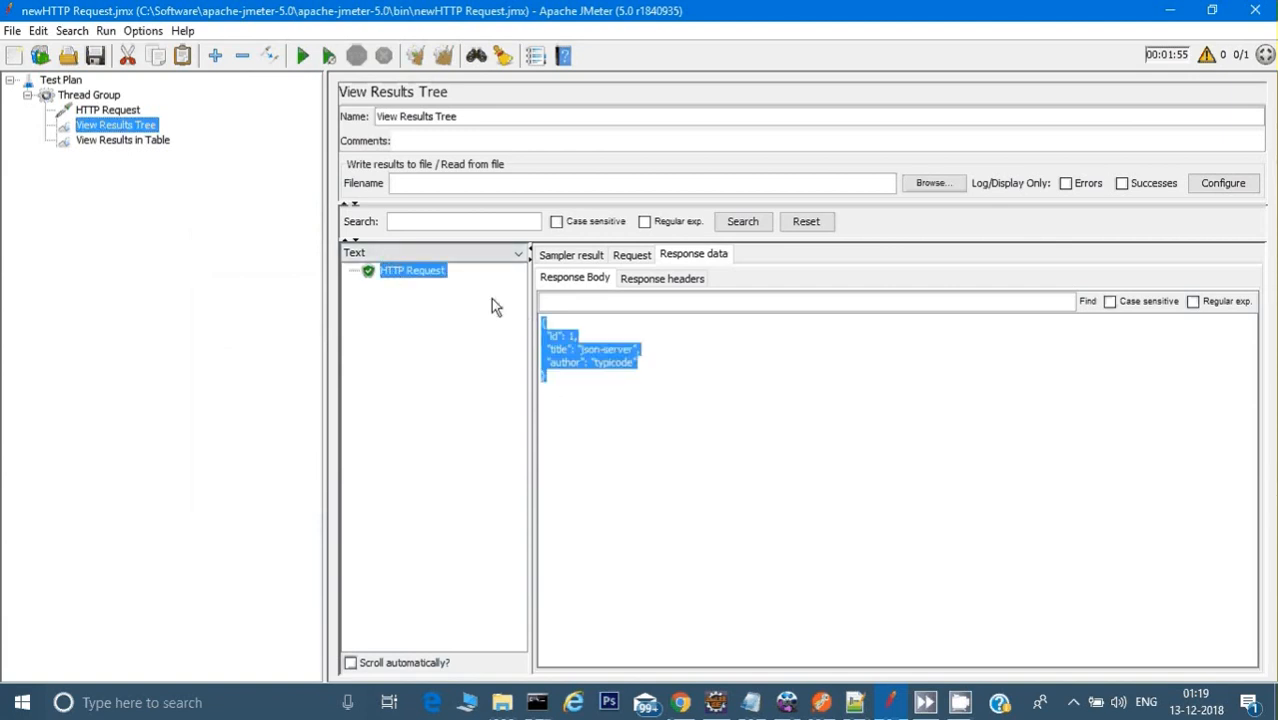
# Step: Set the Thread Group to 10 threads with a ramp-up period of 5 seconds
pyautogui.click(127, 112)
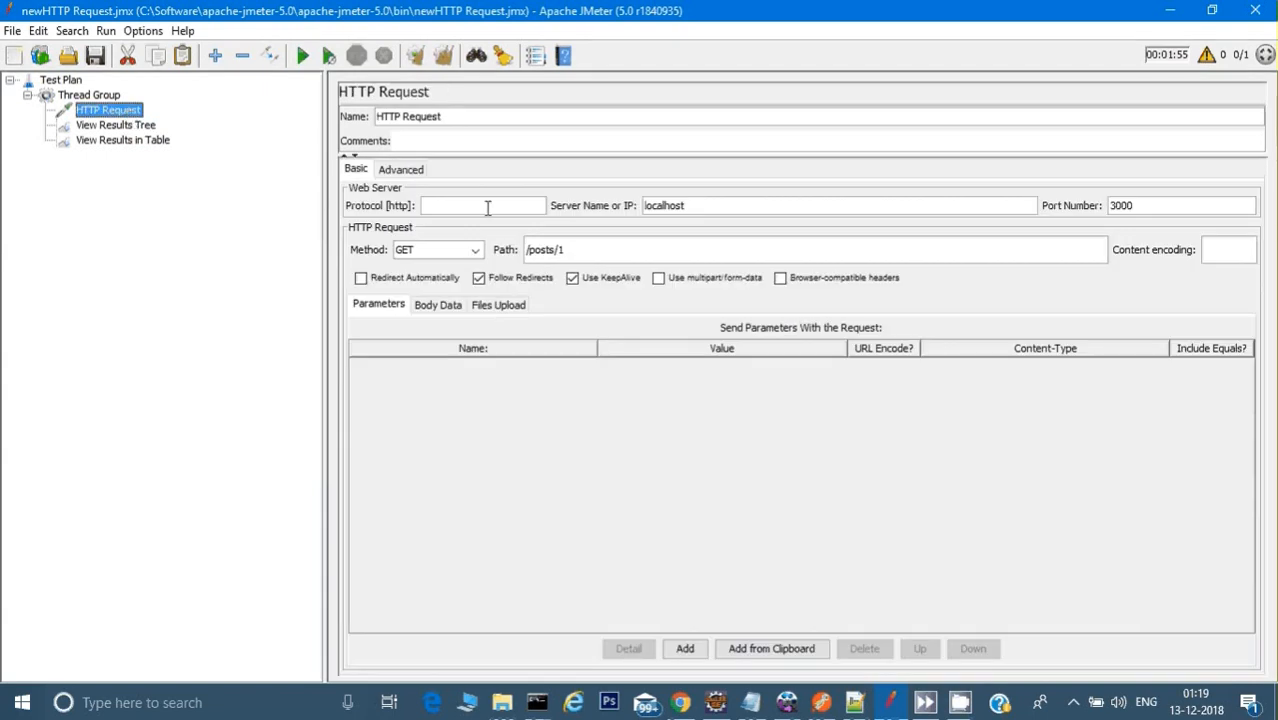
pyautogui.click(88, 96)
pyautogui.moveTo(499, 234); pyautogui.dragTo(467, 229)
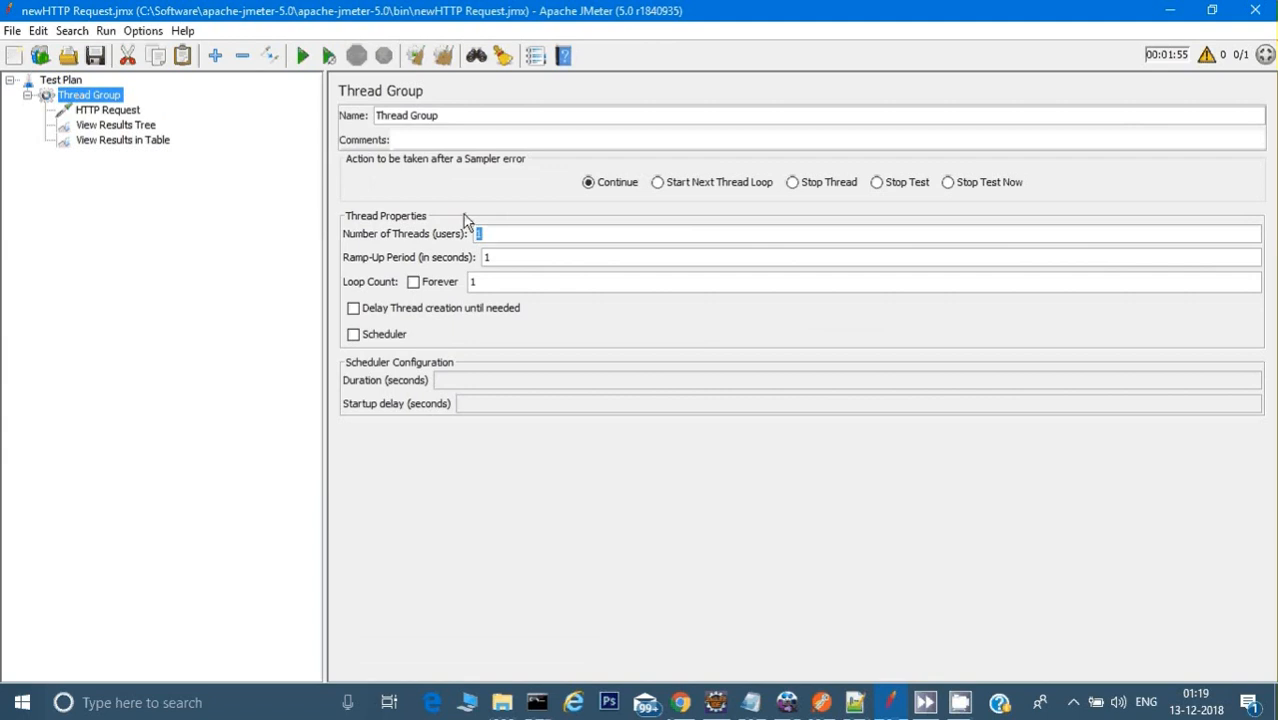
pyautogui.write('10')
pyautogui.moveTo(516, 259); pyautogui.dragTo(454, 256)
pyautogui.write('5')
pyautogui.click(510, 277)
# Step: Run the 10-user test and inspect the first request's response body and response headers in View Results Tree
pyautogui.click(155, 127)
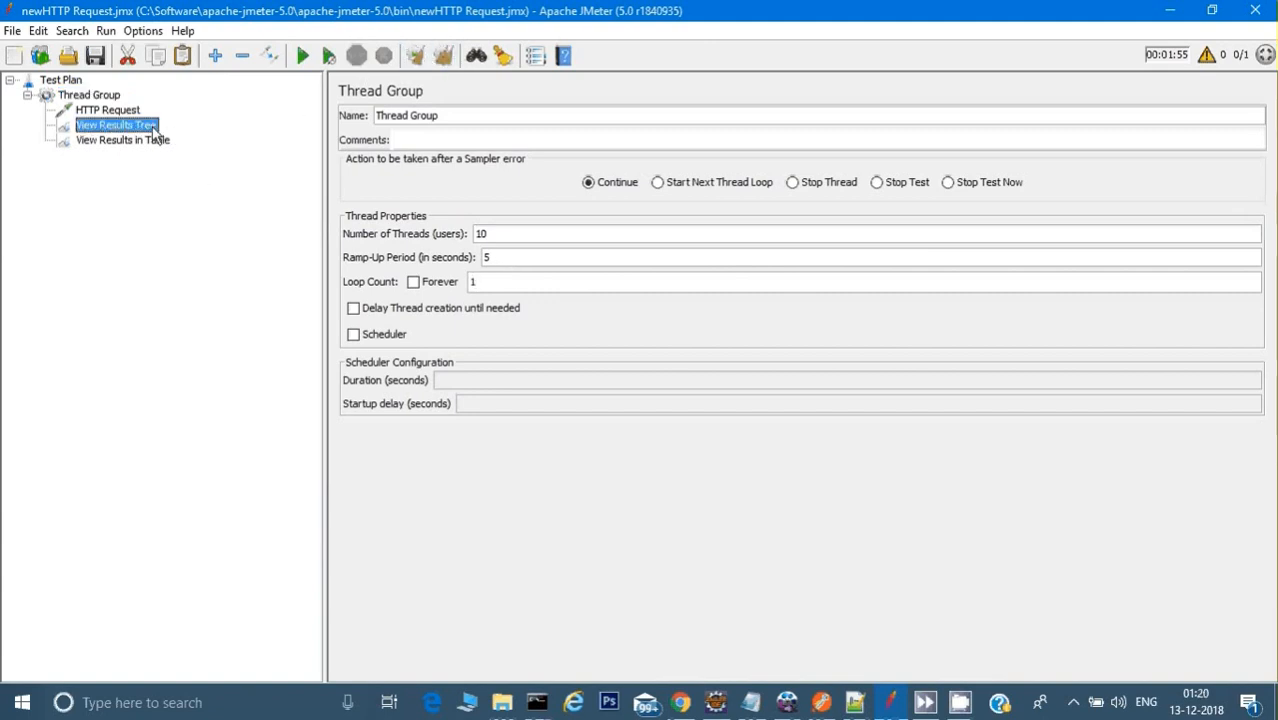
pyautogui.click(302, 55)
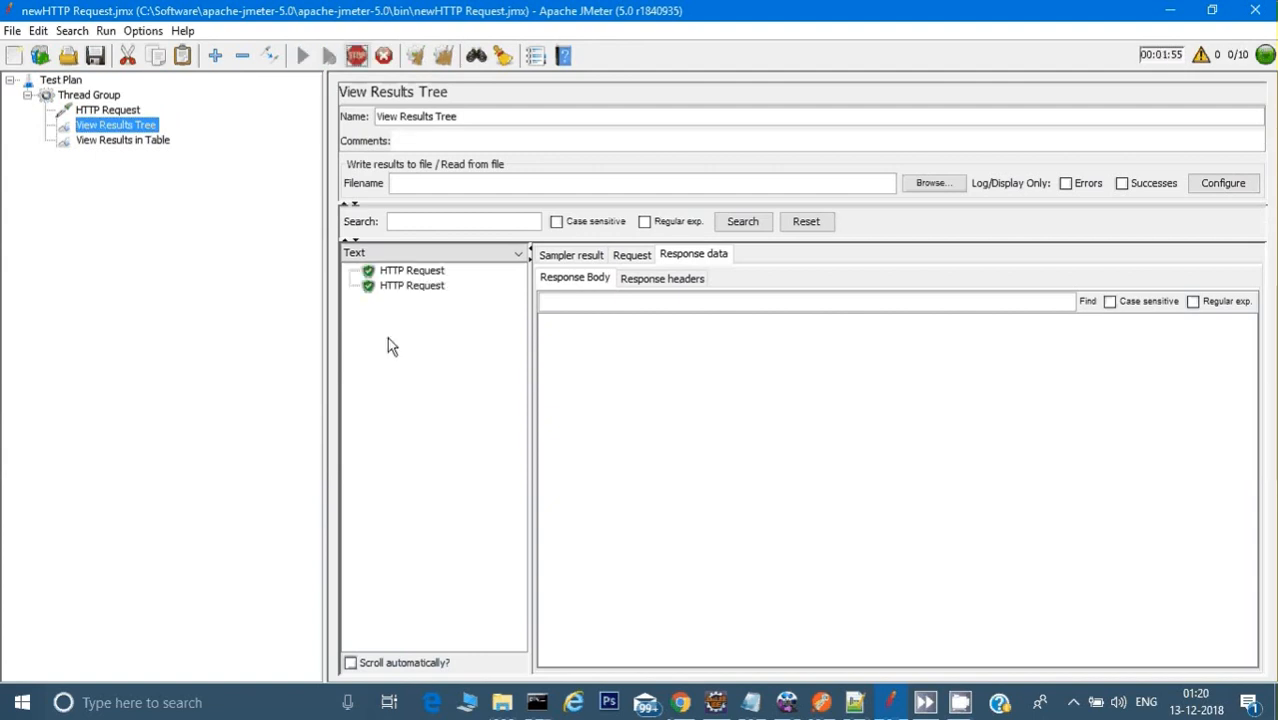
pyautogui.click(409, 272)
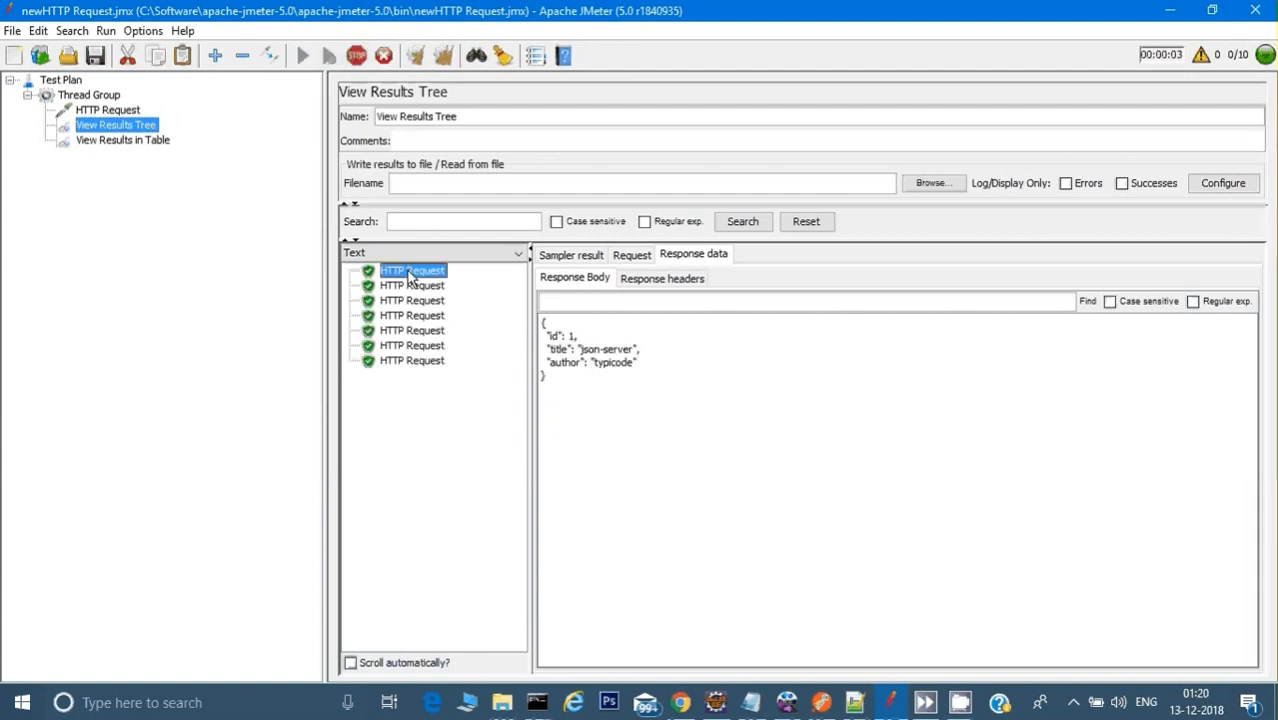
pyautogui.click(632, 280)
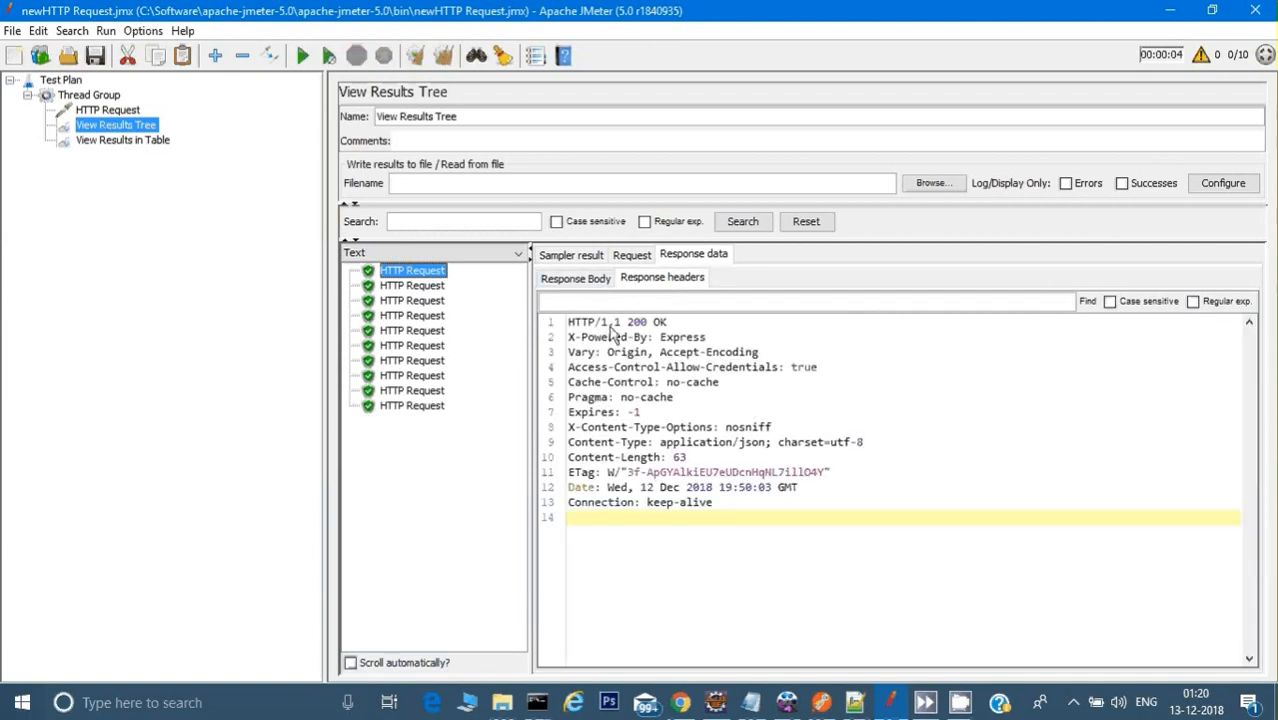
pyautogui.moveTo(626, 322); pyautogui.dragTo(648, 322)
pyautogui.click(550, 283)
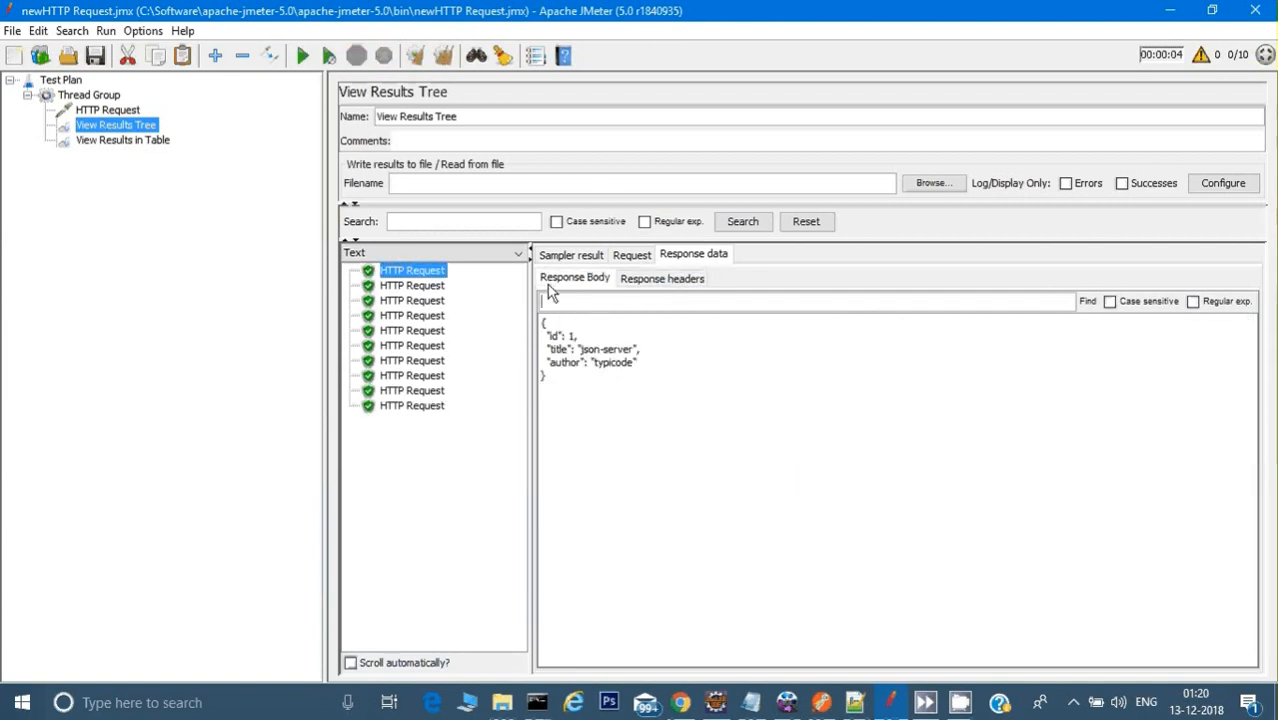
# Step: Add a Response Assertion to the Thread Group
pyautogui.click(110, 111)
pyautogui.click(98, 98)
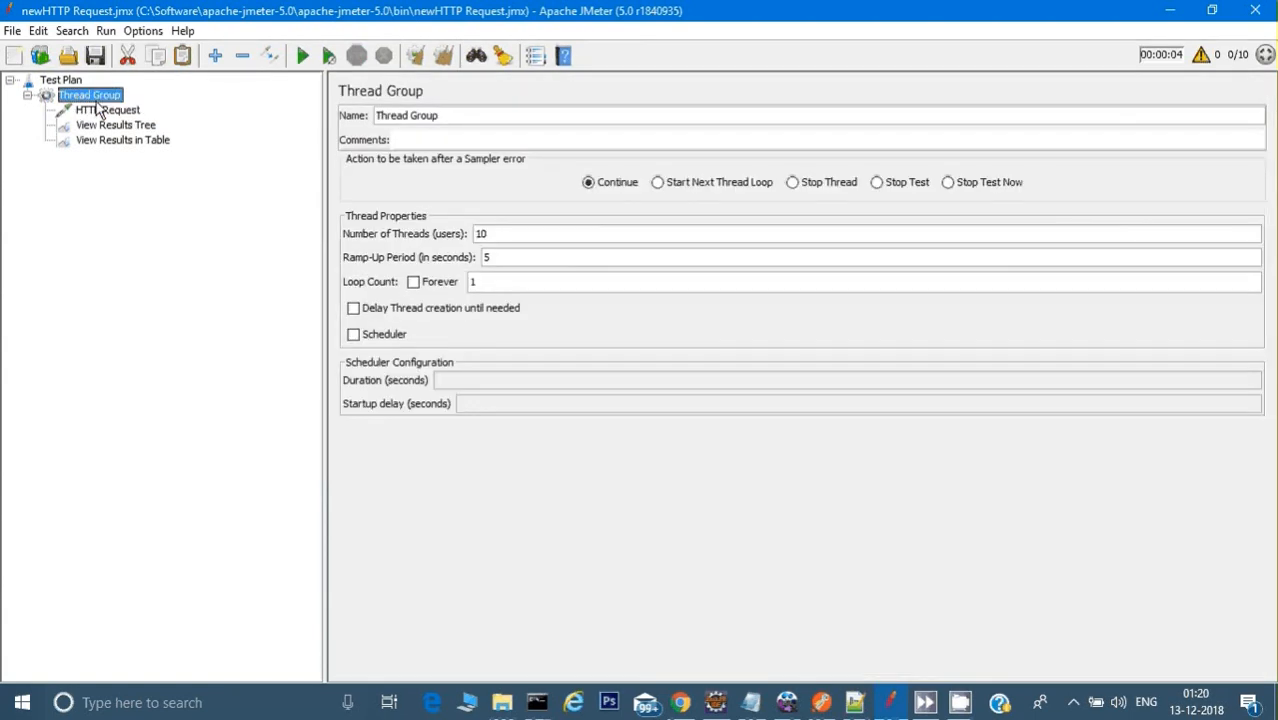
pyautogui.rightClick(97, 95)
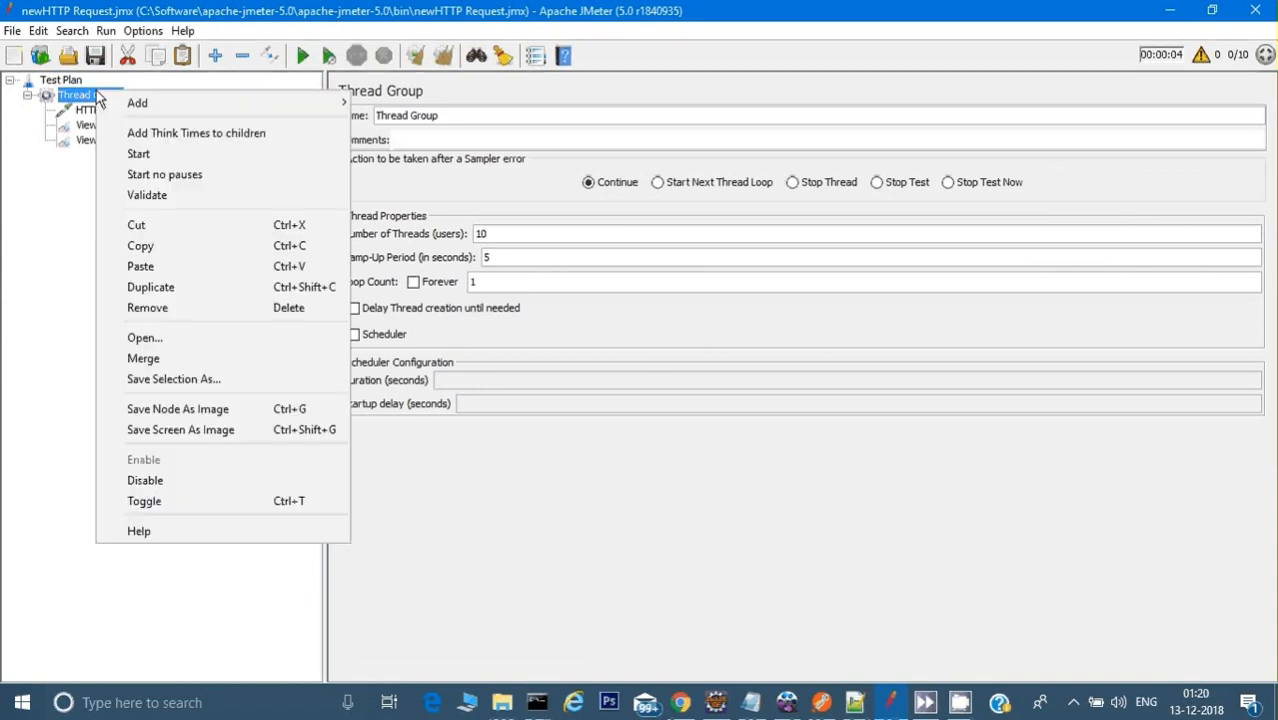
pyautogui.moveTo(113, 104)
pyautogui.moveTo(407, 201)
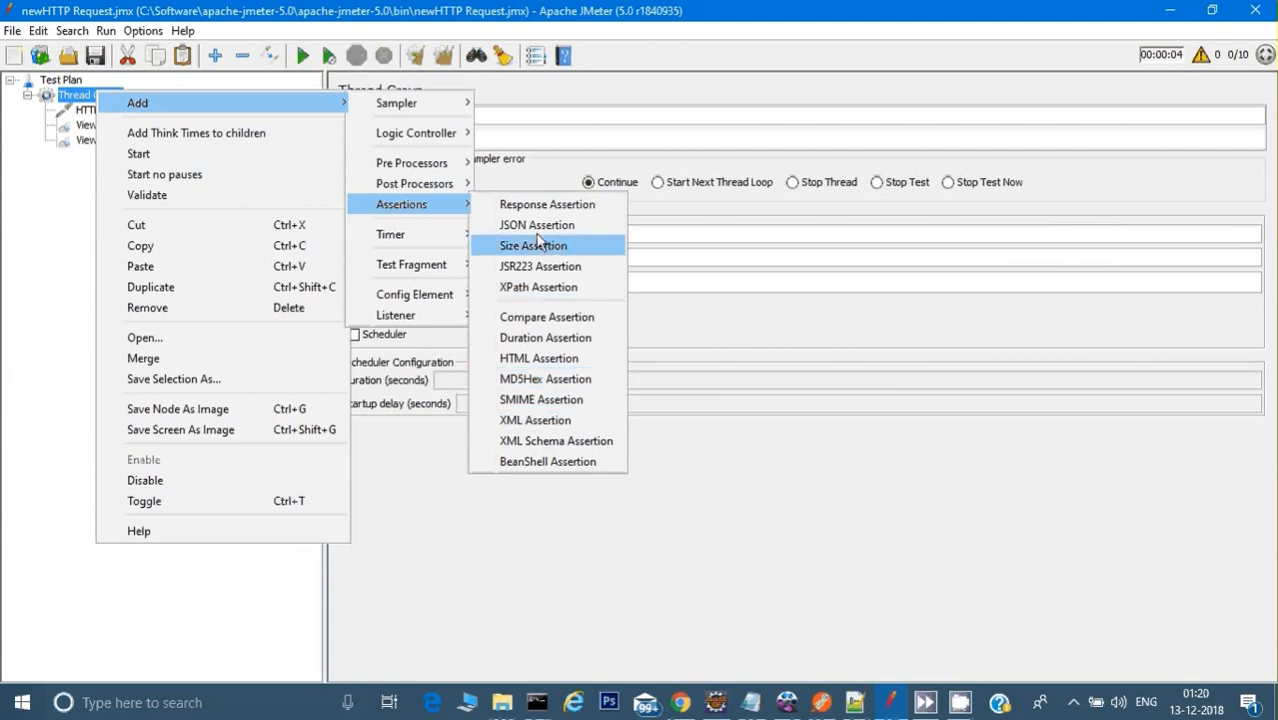
pyautogui.click(545, 204)
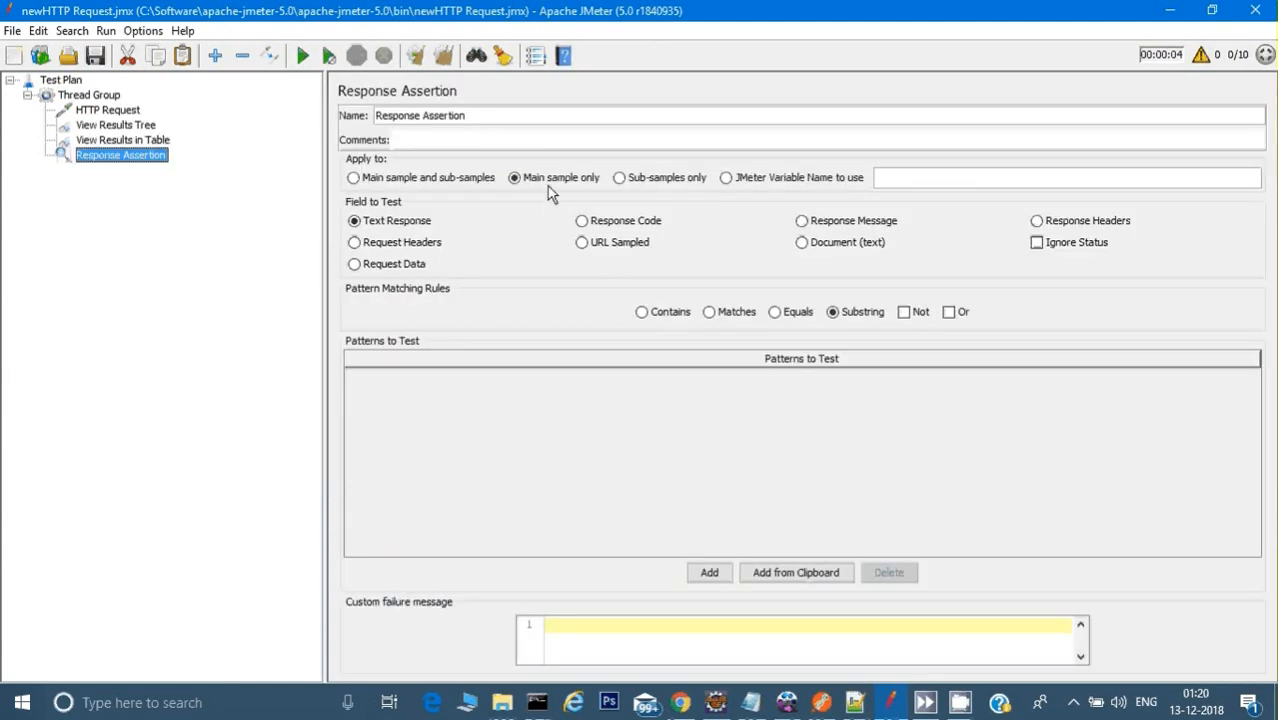
# Step: Configure the Response Assertion to test the Response Code with the Contains rule and the pattern 201
pyautogui.click(620, 222)
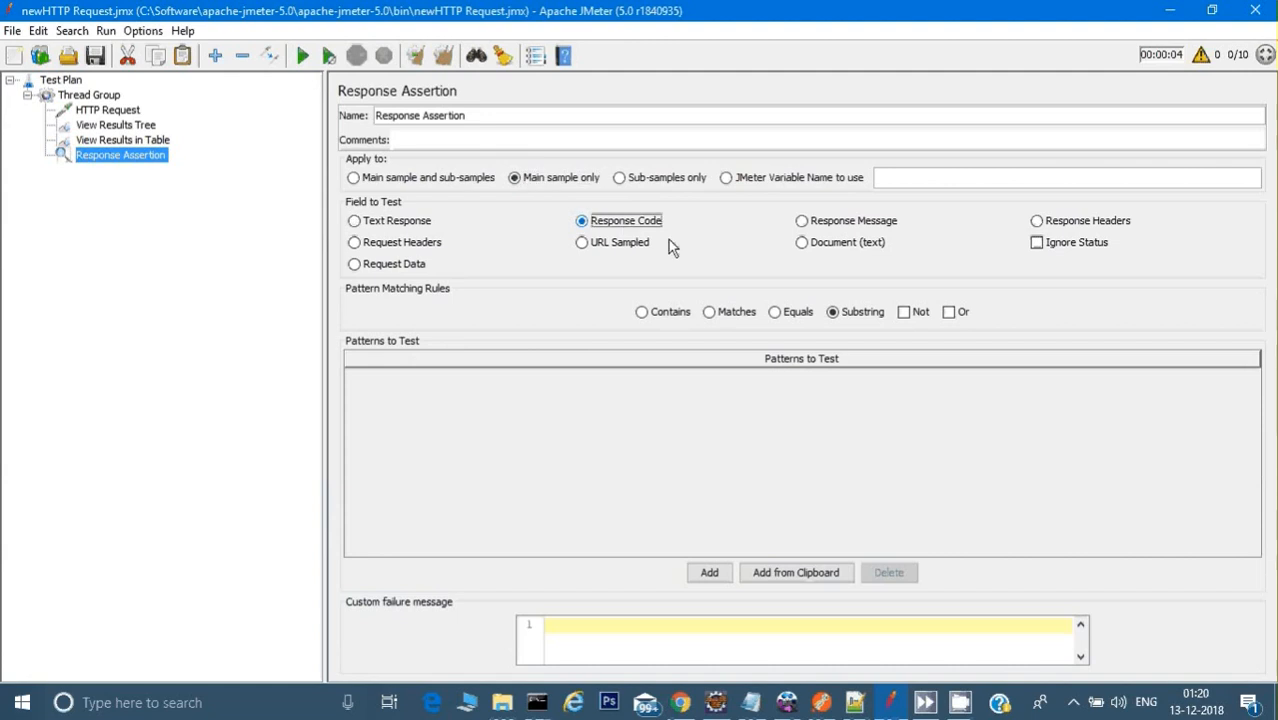
pyautogui.click(686, 314)
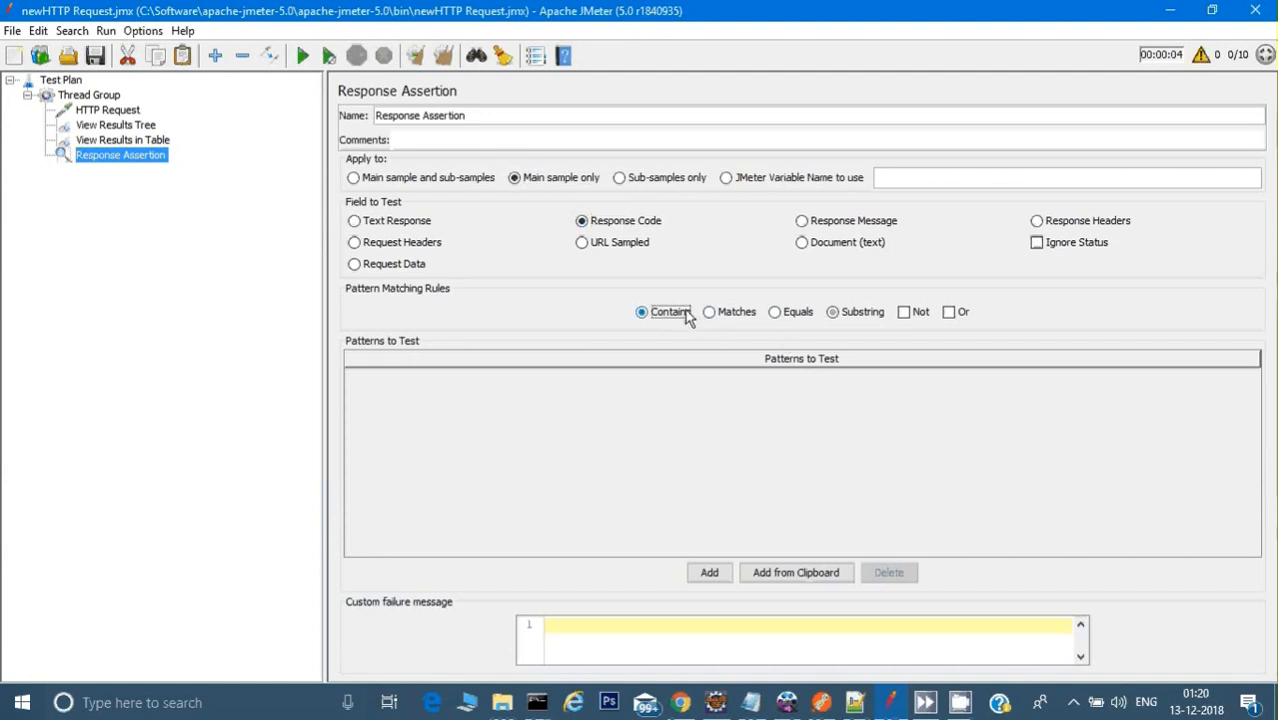
pyautogui.click(709, 572)
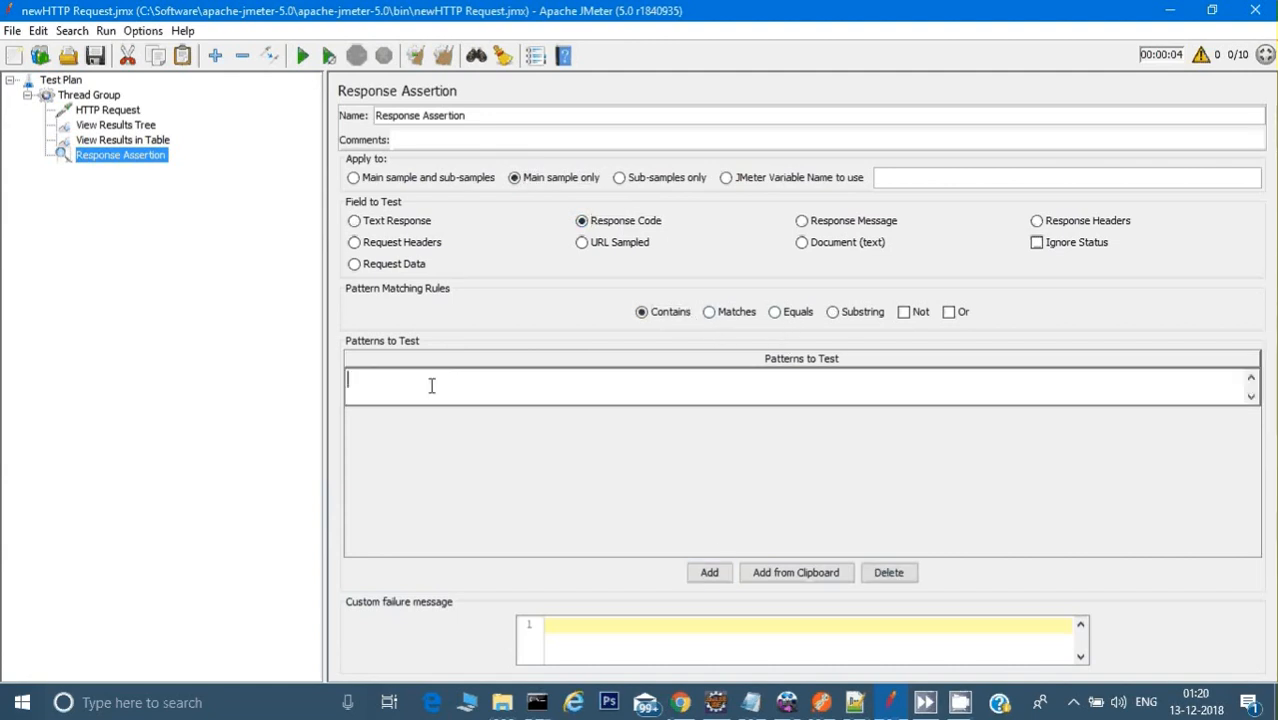
pyautogui.write('200')
pyautogui.press('BackSpace')
pyautogui.write('1')
# Step: Run the test with the assertion and view the first request's Response Assertion result in View Results Tree
pyautogui.click(108, 110)
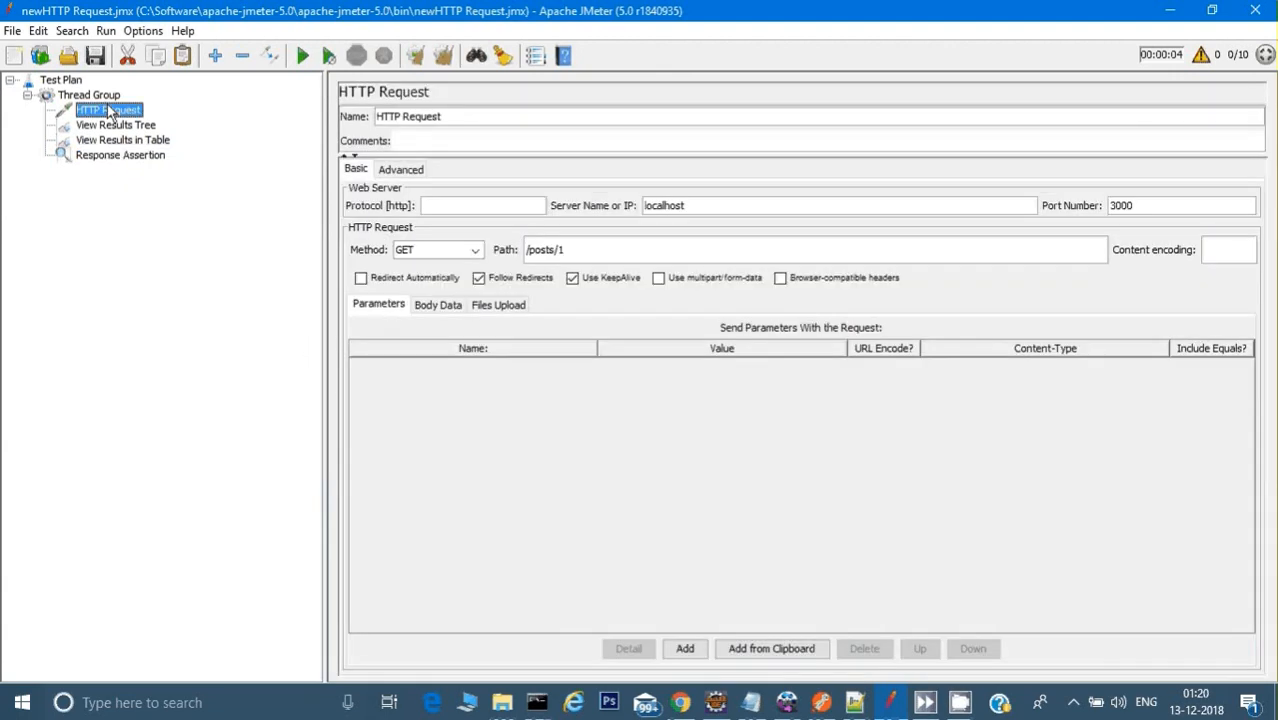
pyautogui.click(98, 97)
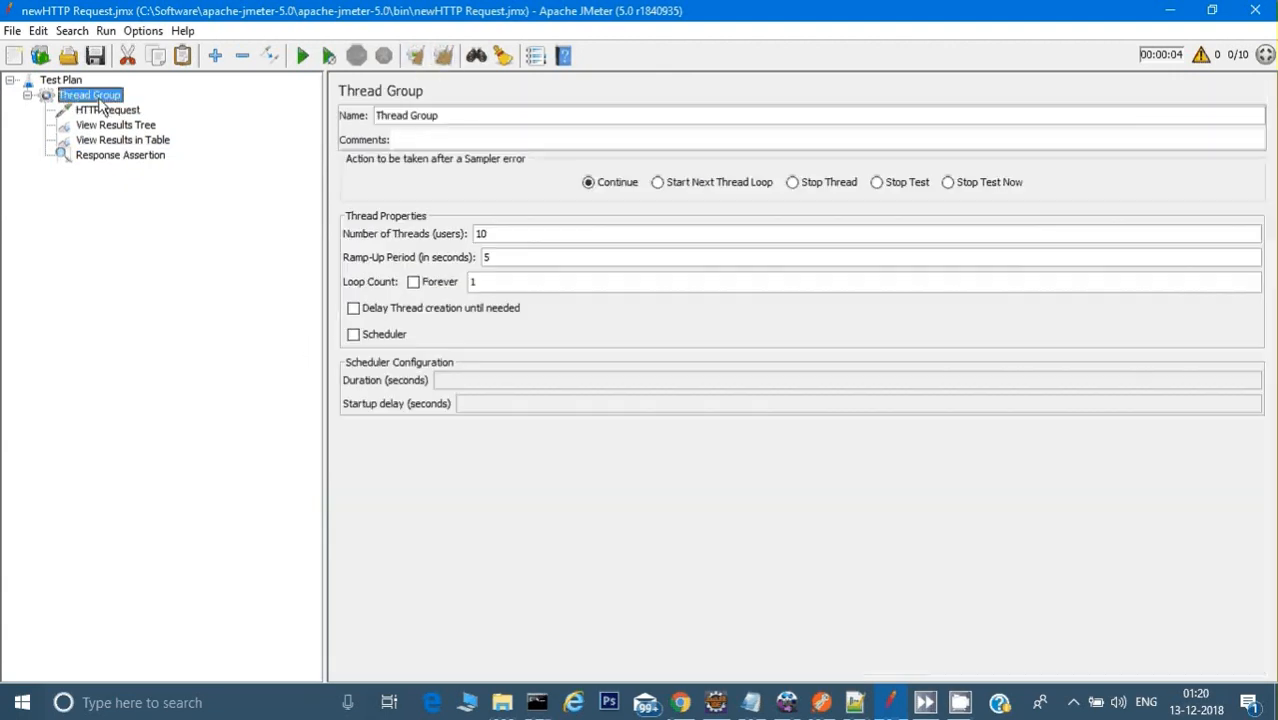
pyautogui.click(315, 55)
pyautogui.click(138, 126)
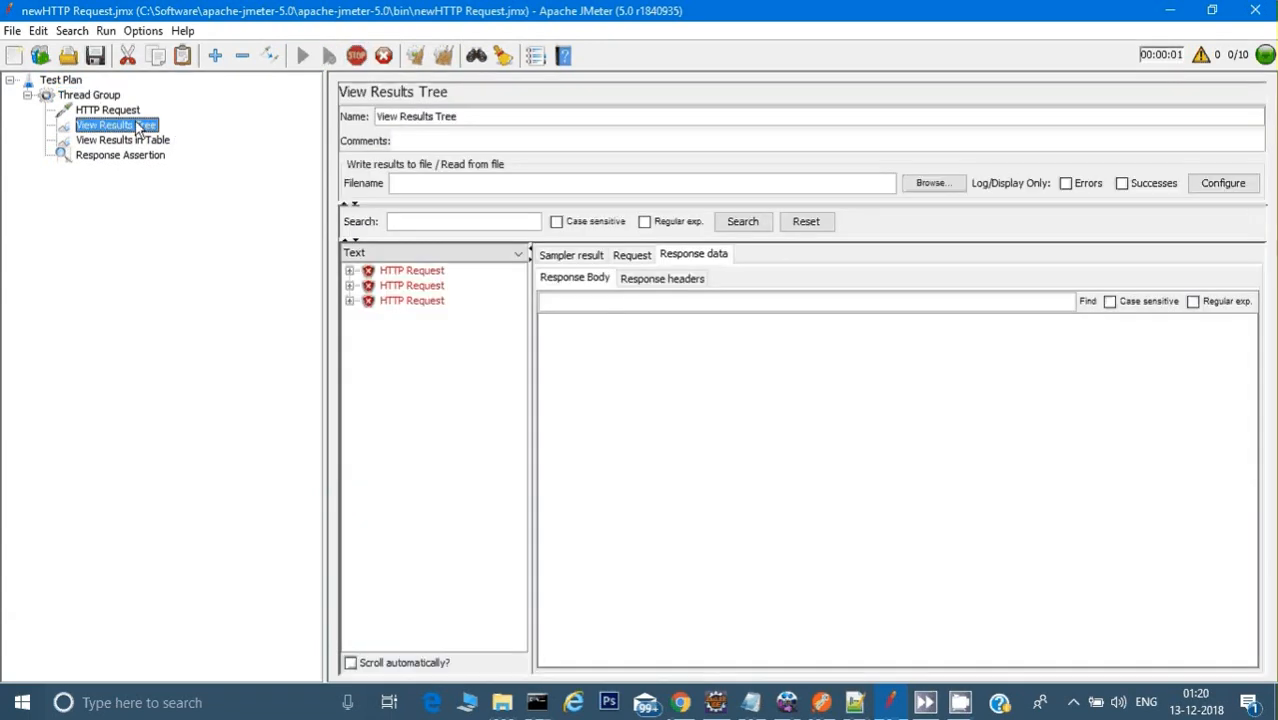
pyautogui.click(410, 271)
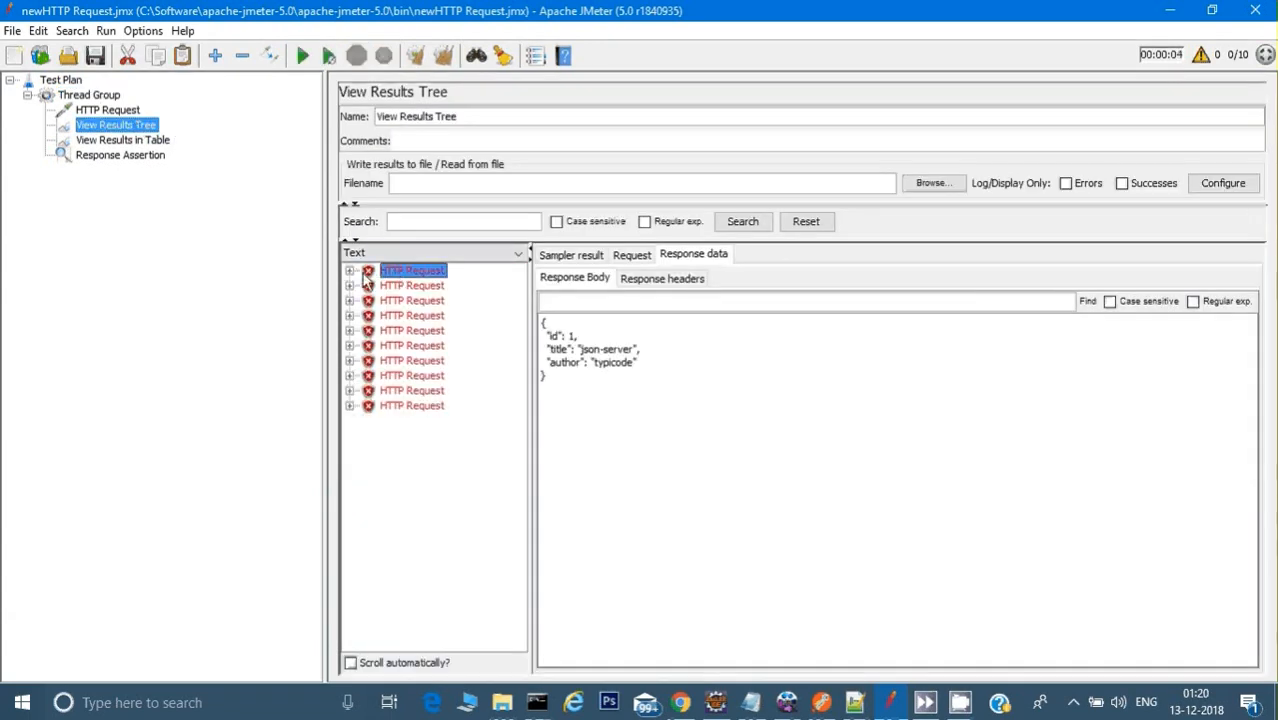
pyautogui.click(349, 271)
pyautogui.click(411, 285)
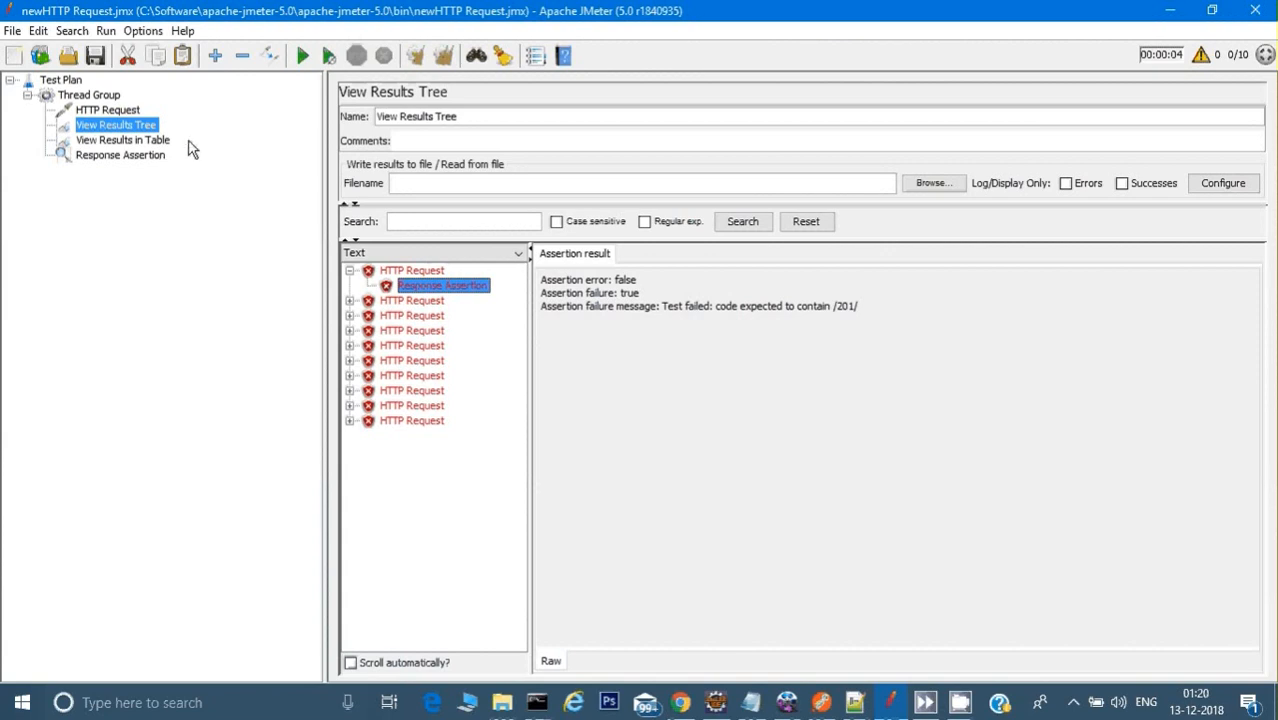
# Step: Change the Response Assertion's pattern to 200
pyautogui.click(141, 157)
pyautogui.doubleClick(421, 379)
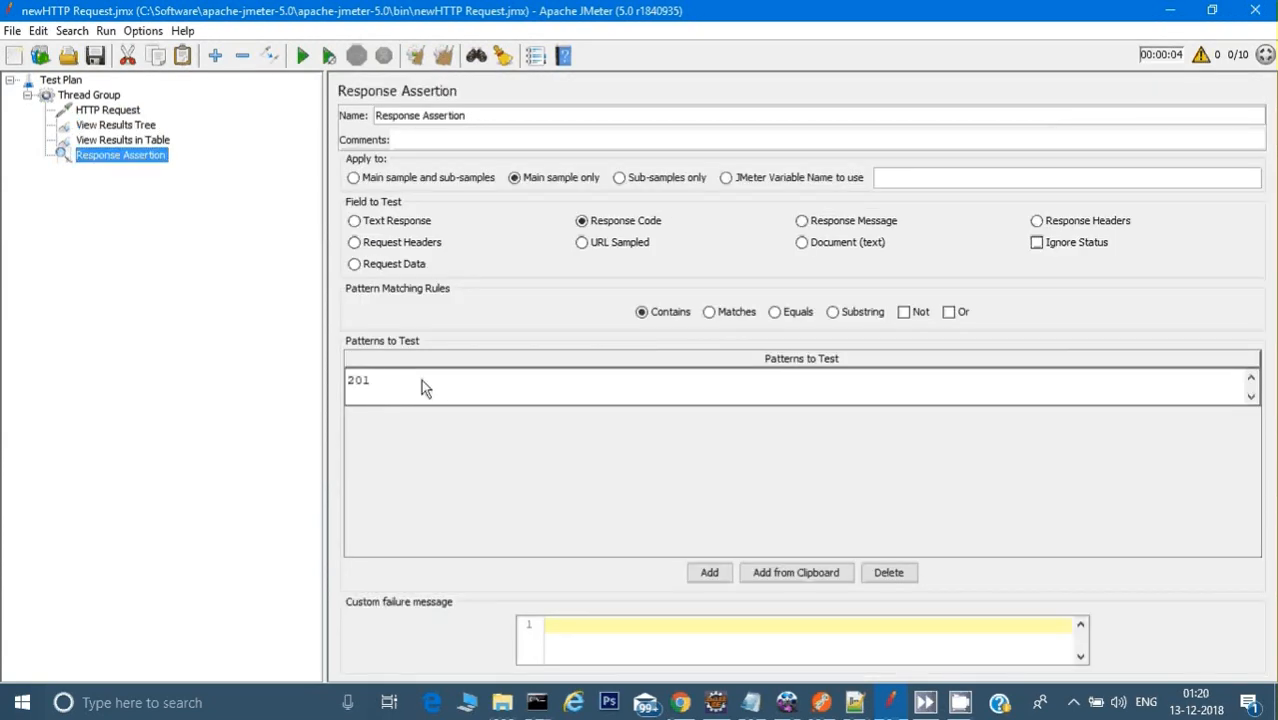
pyautogui.press('BackSpace')
pyautogui.write('0')
# Step: Clear all previous results and rerun the test with View Results in Table displayed
pyautogui.click(445, 58)
pyautogui.click(164, 141)
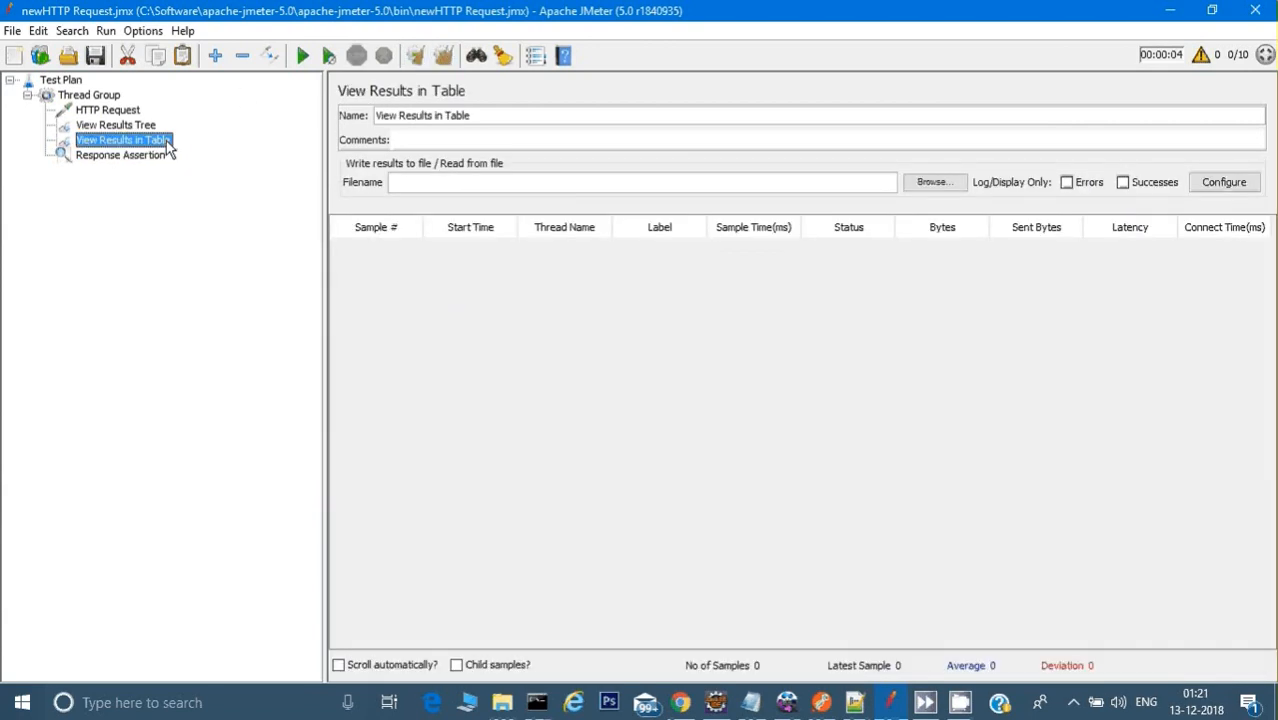
pyautogui.click(306, 58)
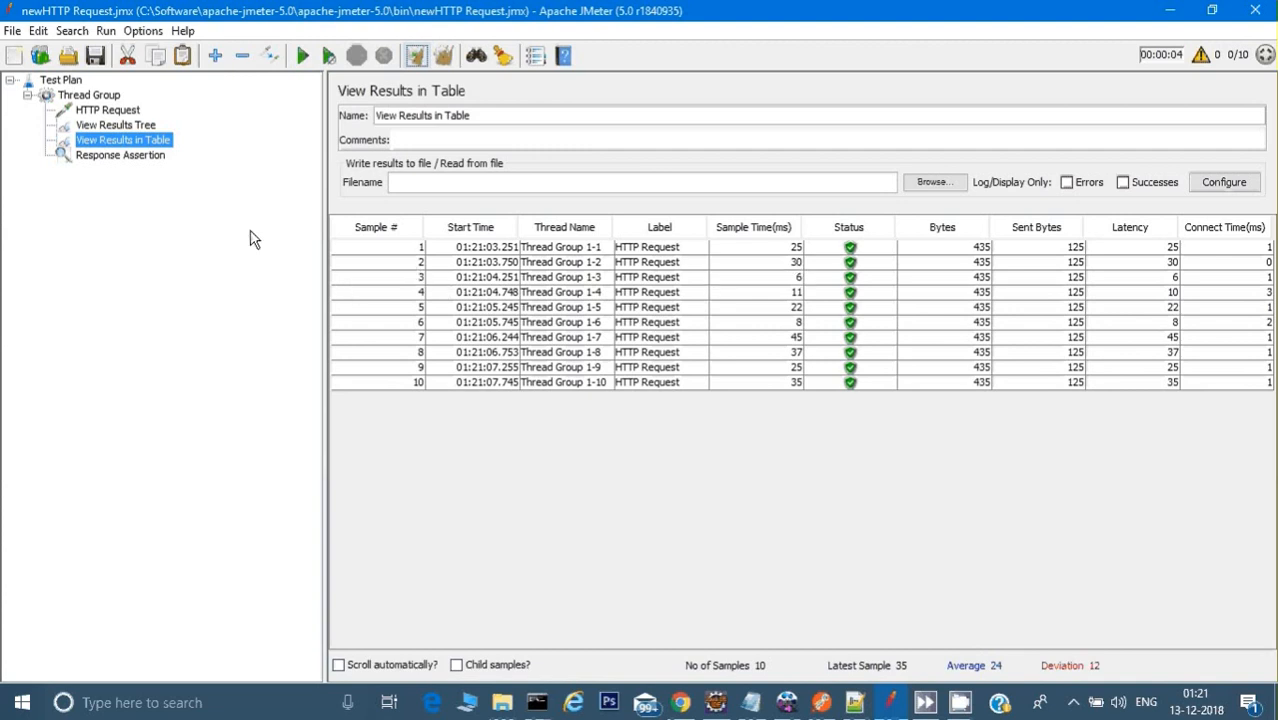
# Step: Review the test plan's Thread Group, HTTP Request, View Results Tree, View Results in Table and Response Assertion elements
pyautogui.click(110, 110)
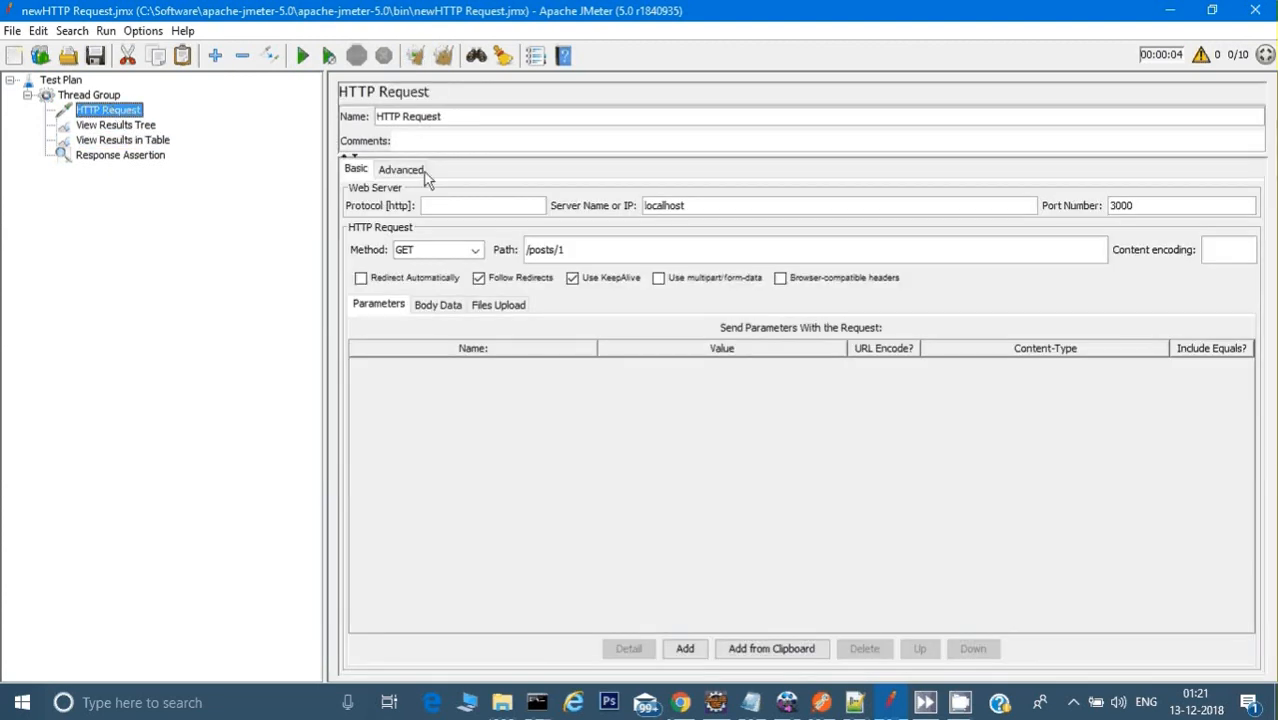
pyautogui.click(100, 128)
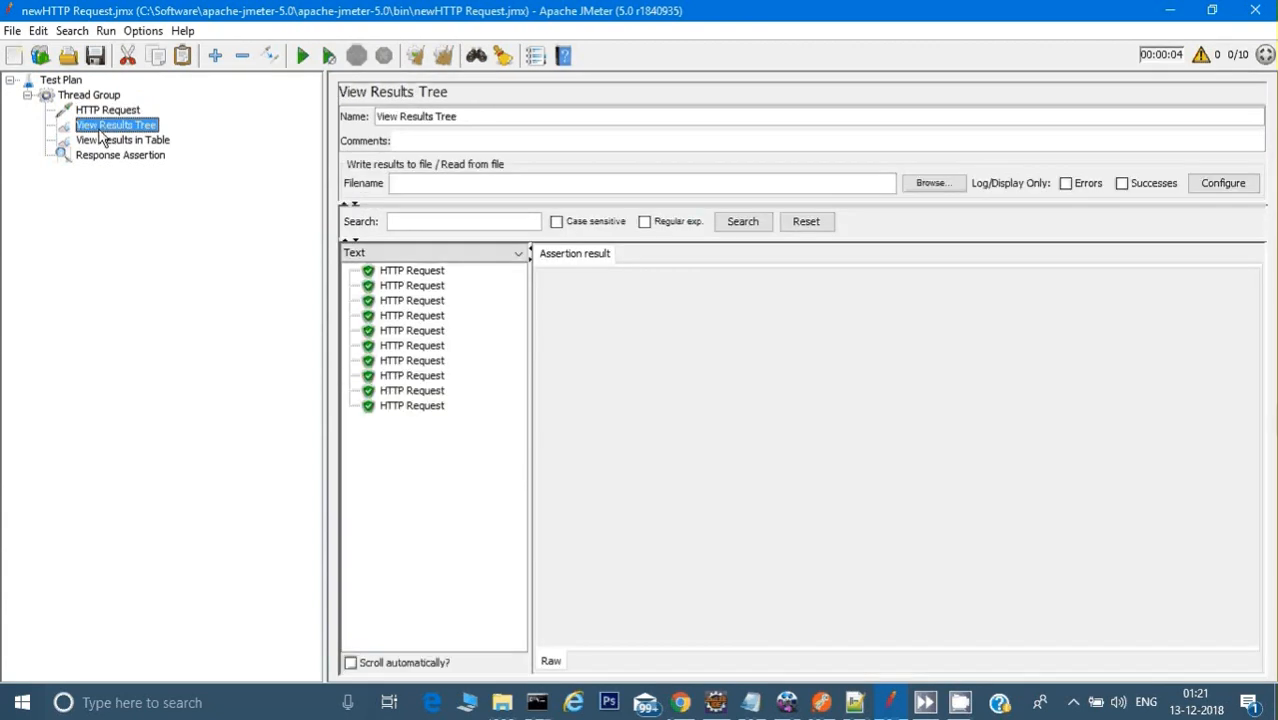
pyautogui.click(111, 113)
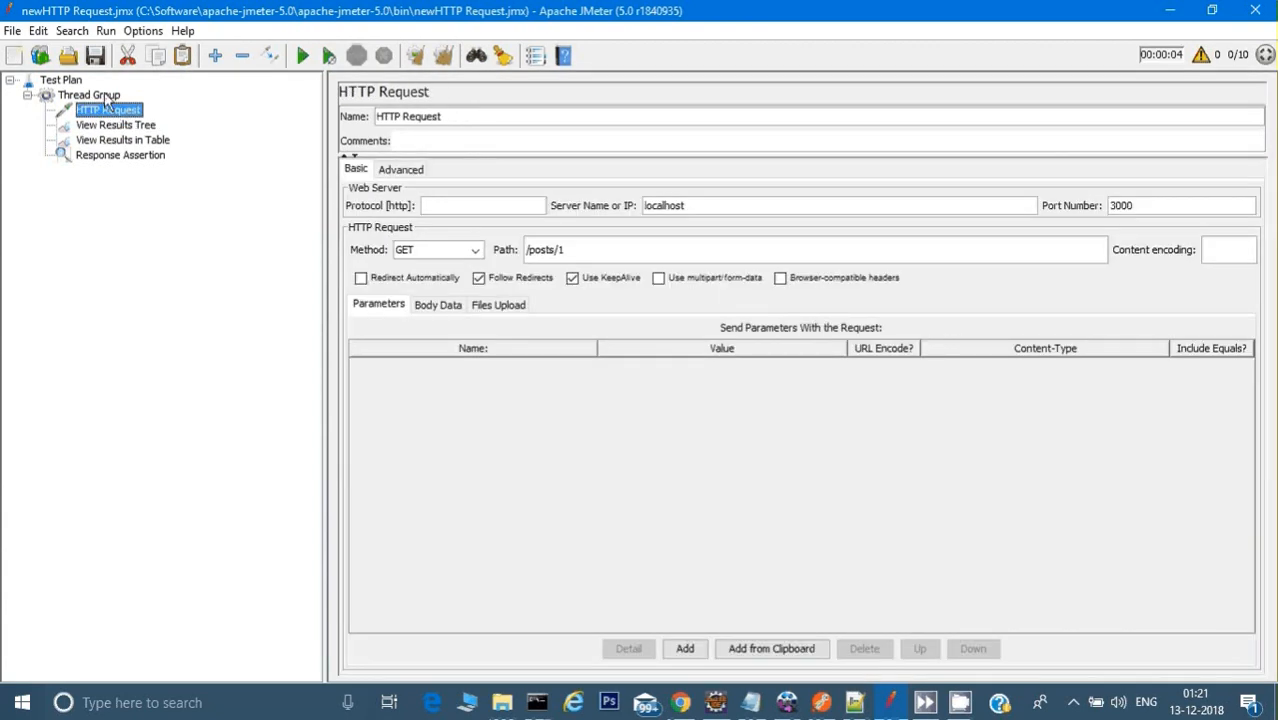
pyautogui.click(104, 96)
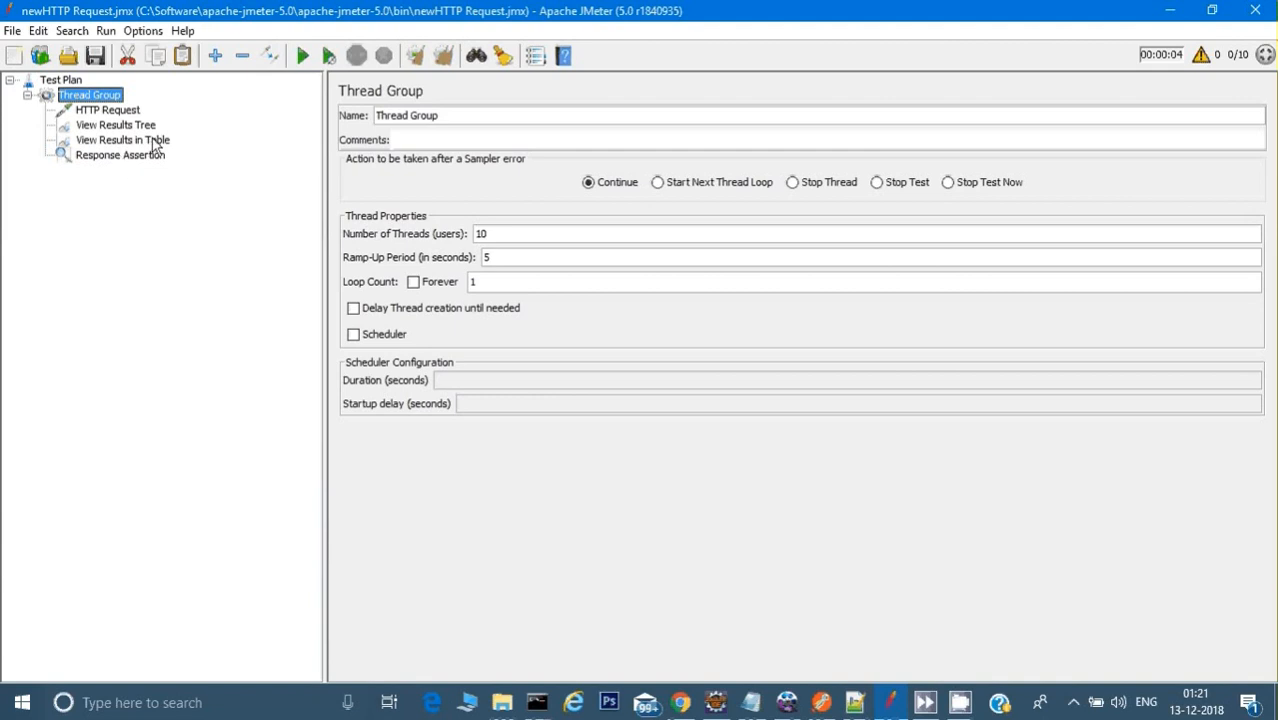
pyautogui.click(104, 115)
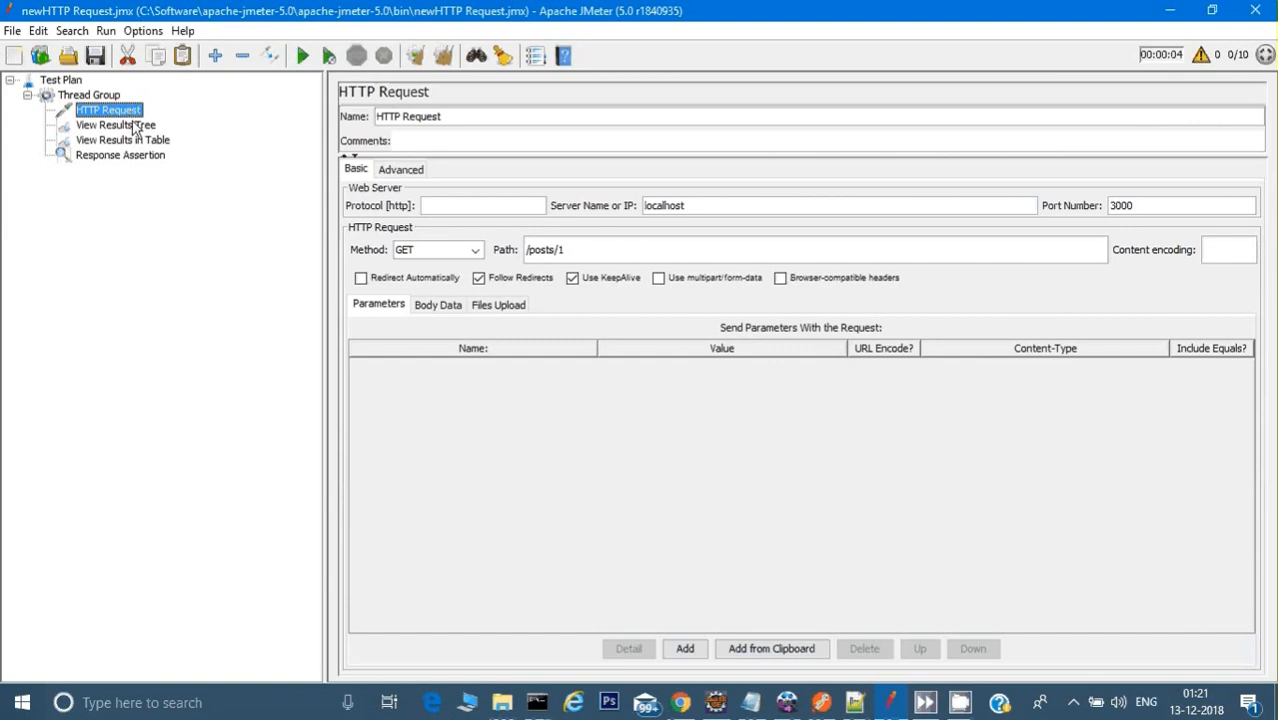
pyautogui.click(135, 128)
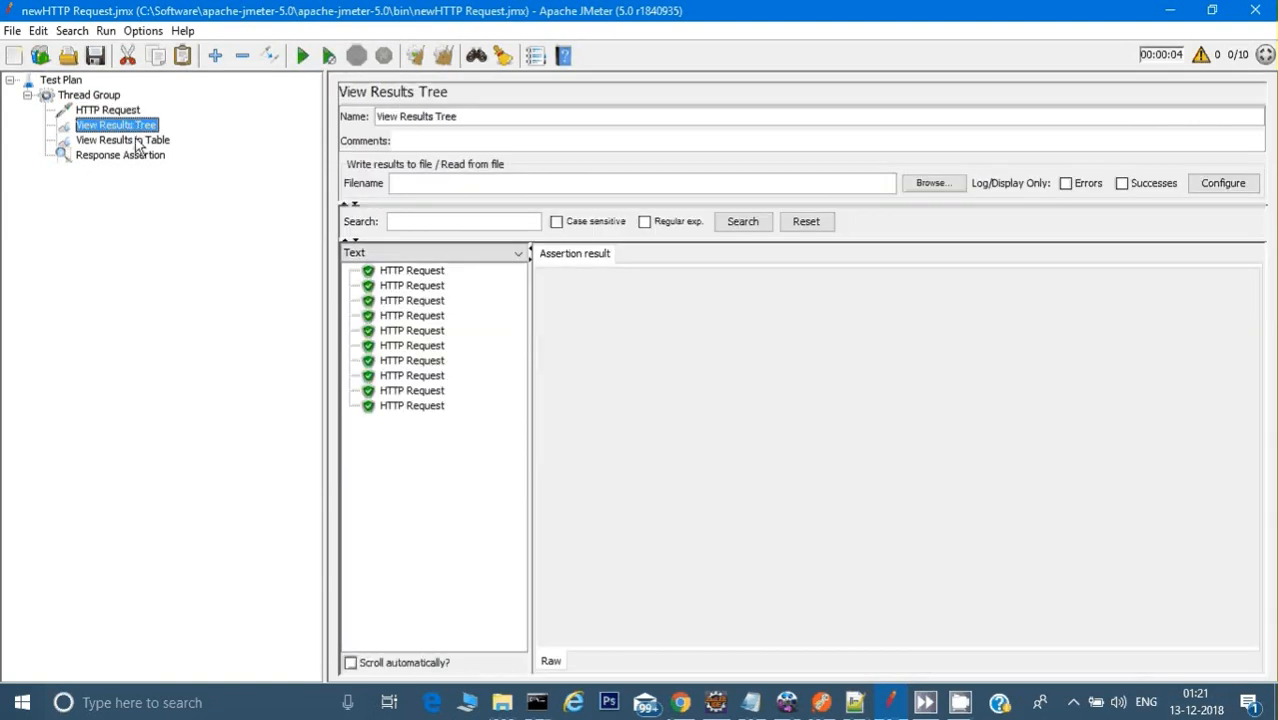
pyautogui.click(137, 143)
pyautogui.click(121, 127)
pyautogui.click(124, 154)
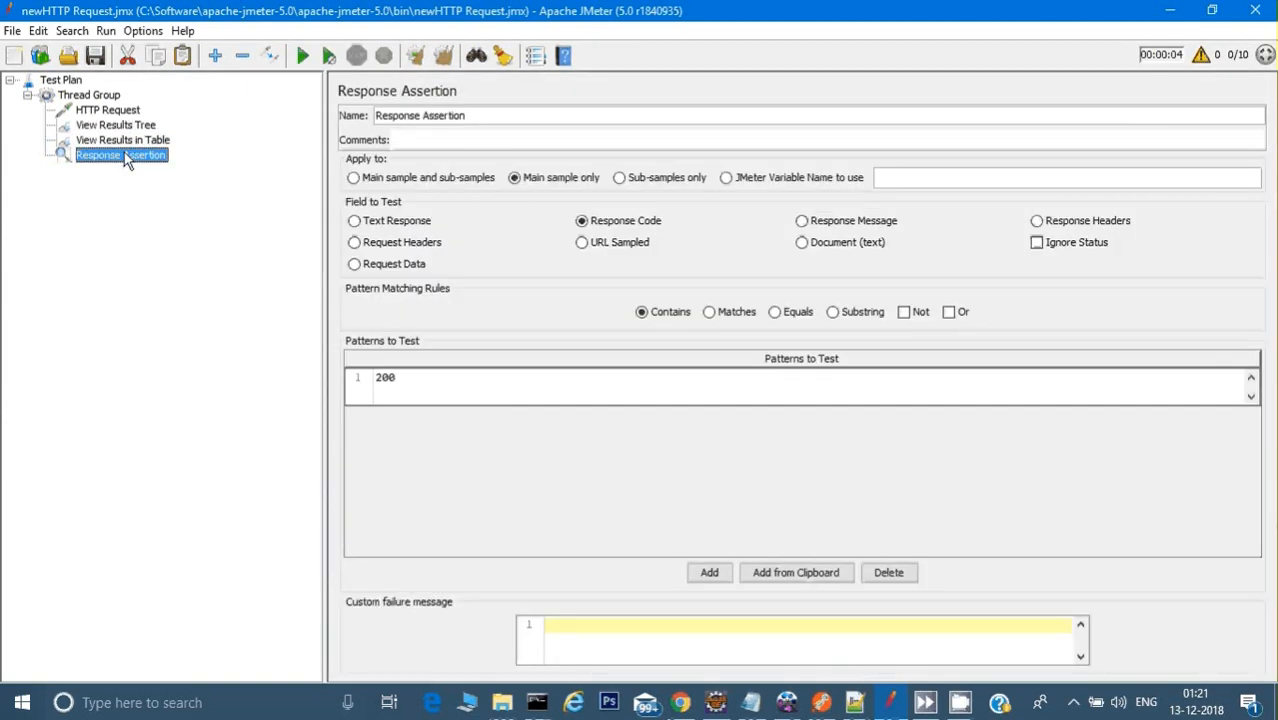